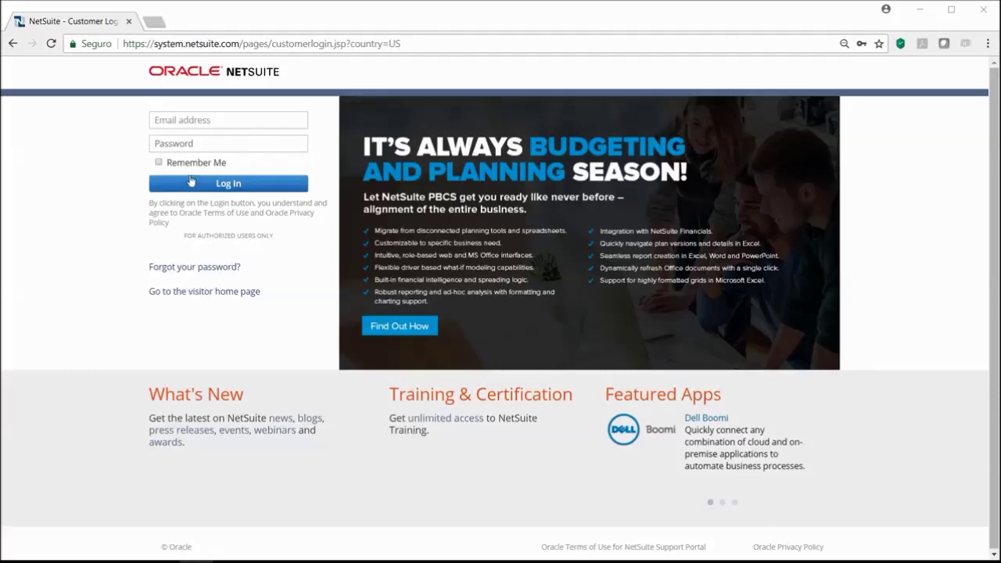
# Step: Log in to the NetSuite customer page with the saved e-mail address and account password
pyautogui.click(223, 121)
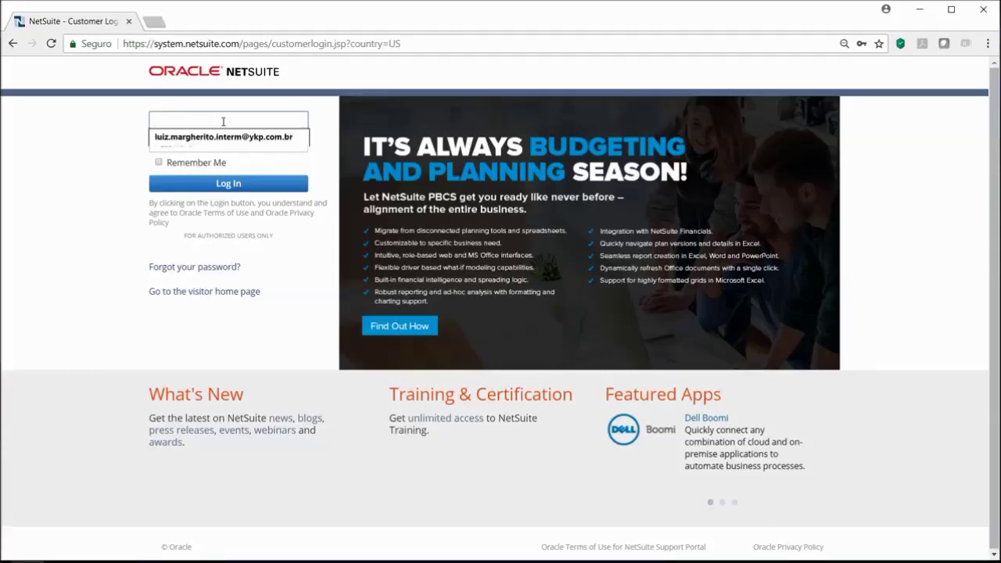
pyautogui.click(921, 239)
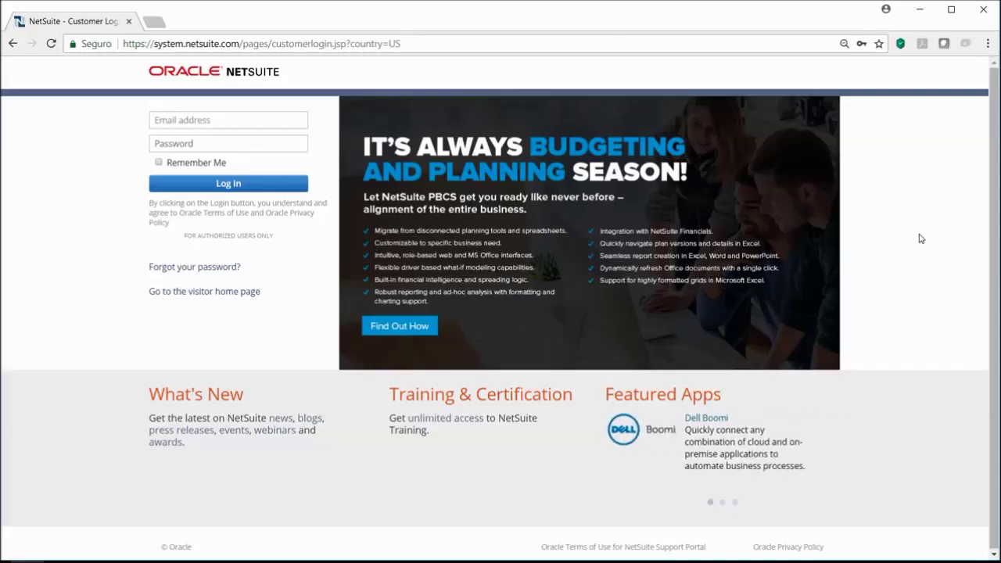
pyautogui.click(236, 124)
pyautogui.click(233, 139)
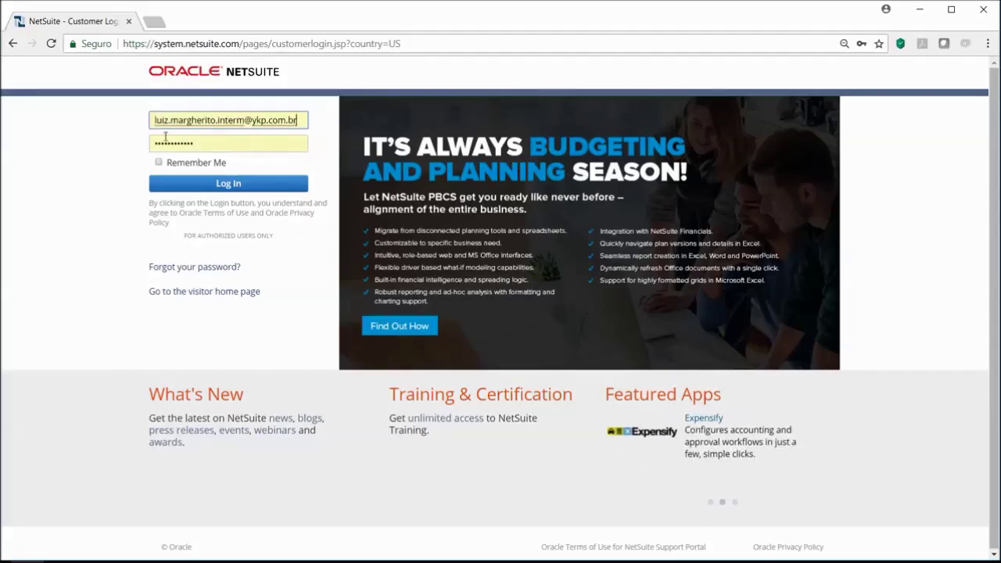
pyautogui.click(228, 186)
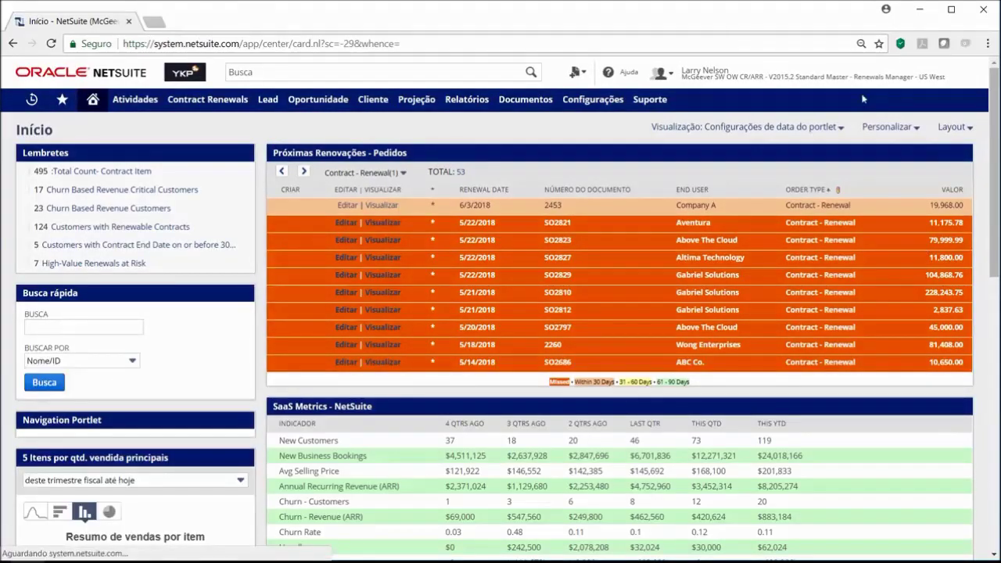
# Step: Switch to the Dilley Svcs OW SRP 01-Prof Svcs Dir role and look through the list of available roles
pyautogui.moveTo(841, 77)
pyautogui.click(799, 214)
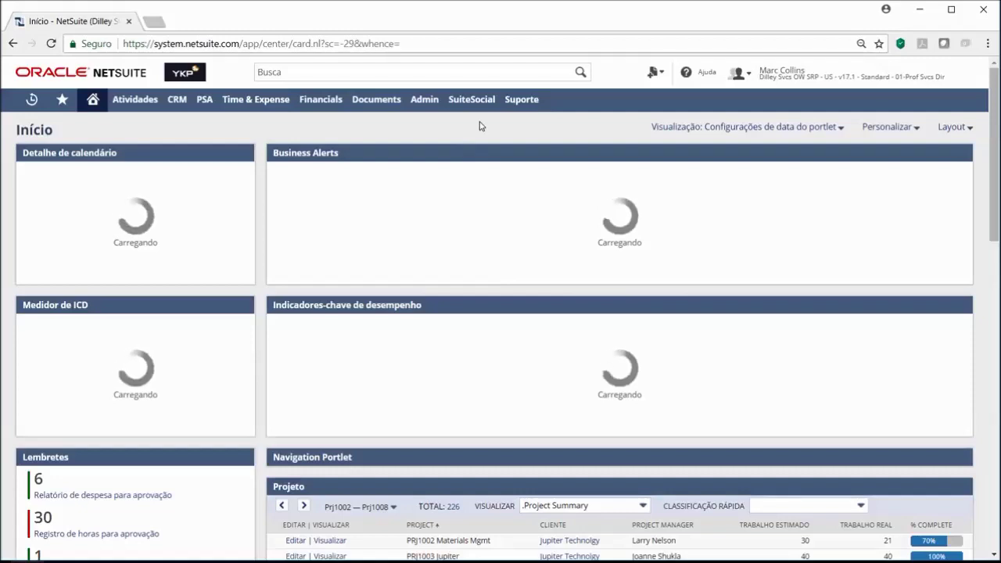
pyautogui.moveTo(908, 75)
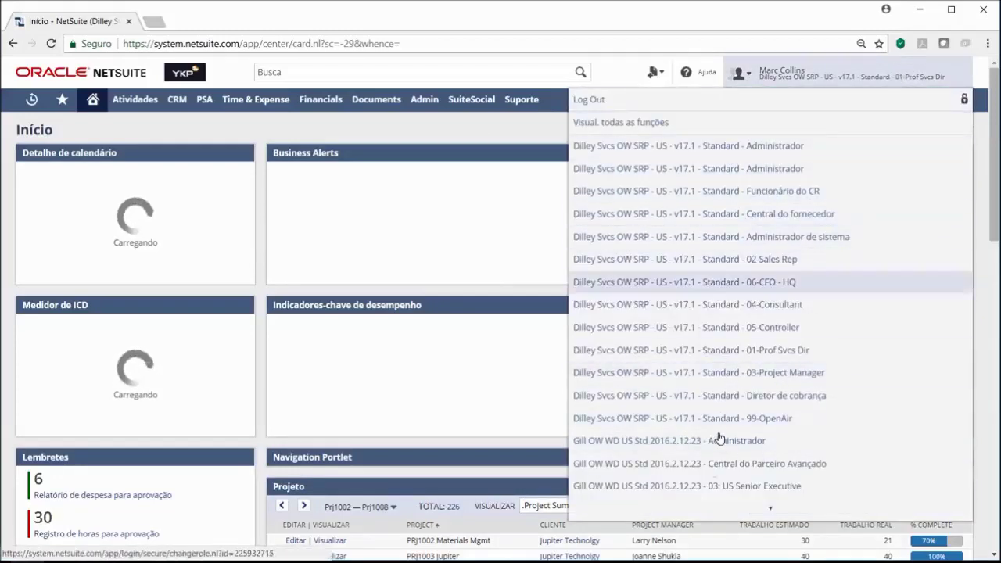
pyautogui.scroll(-8, 781, 236)
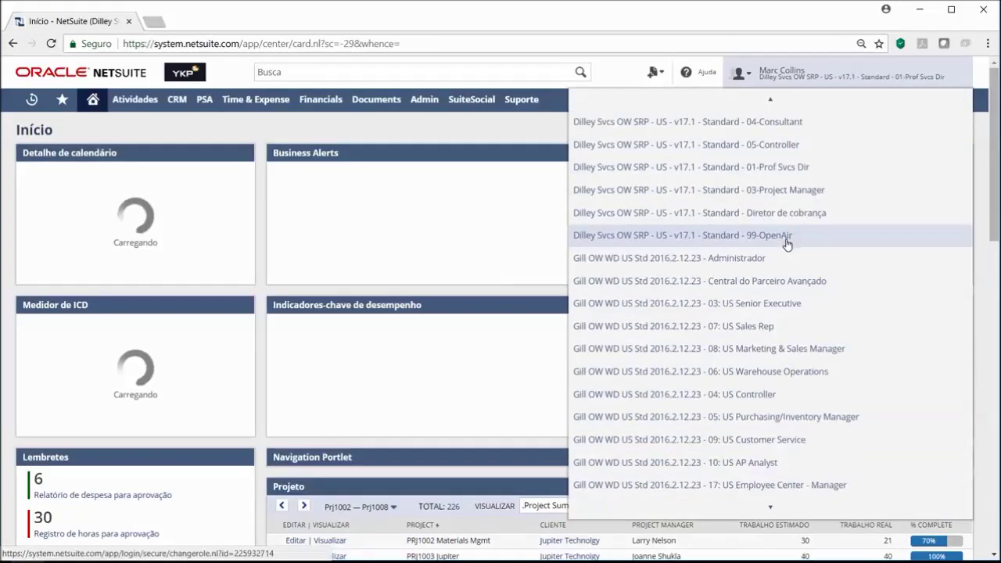
pyautogui.scroll(8, 736, 431)
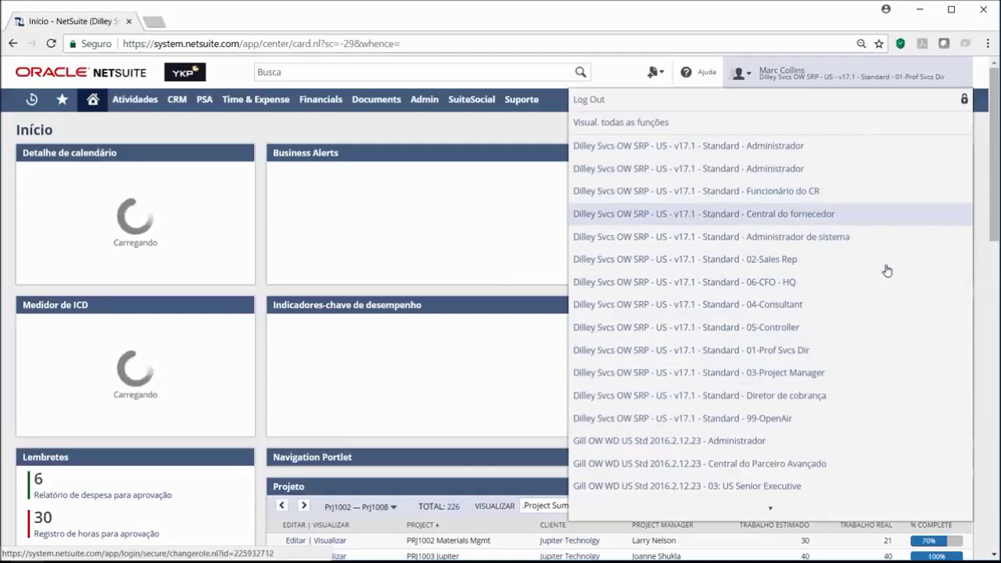
pyautogui.scroll(-3, 783, 438)
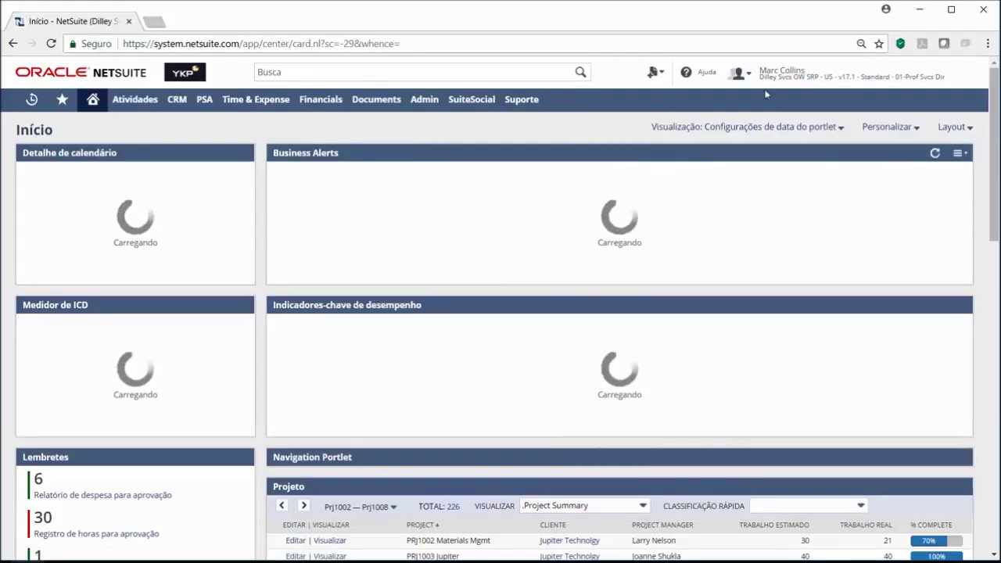
# Step: Switch to the Dilley Svcs OW SRP - US - v17.1 - Standard - Administrador role, signing in again with the saved credentials
pyautogui.moveTo(867, 81)
pyautogui.click(773, 152)
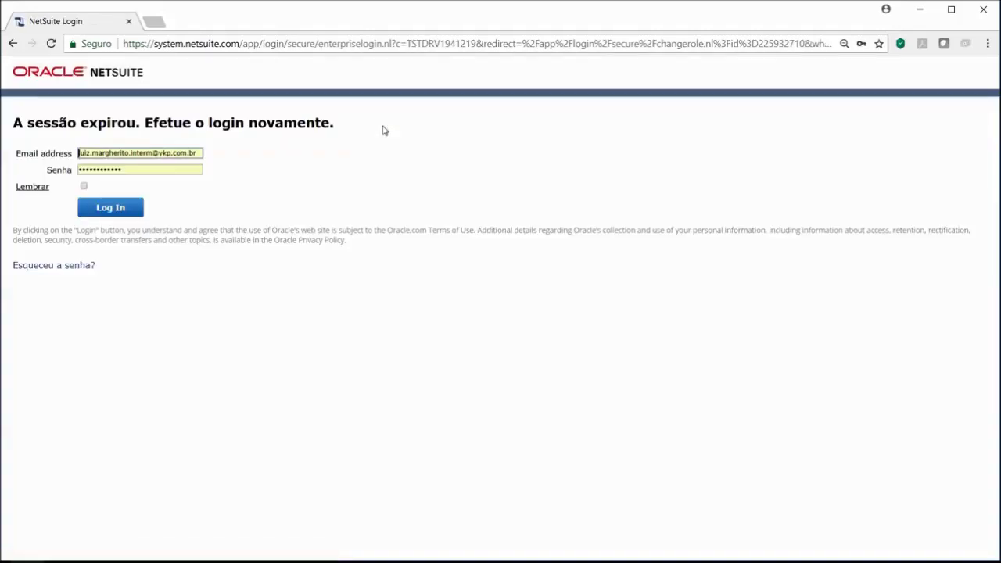
pyautogui.click(118, 208)
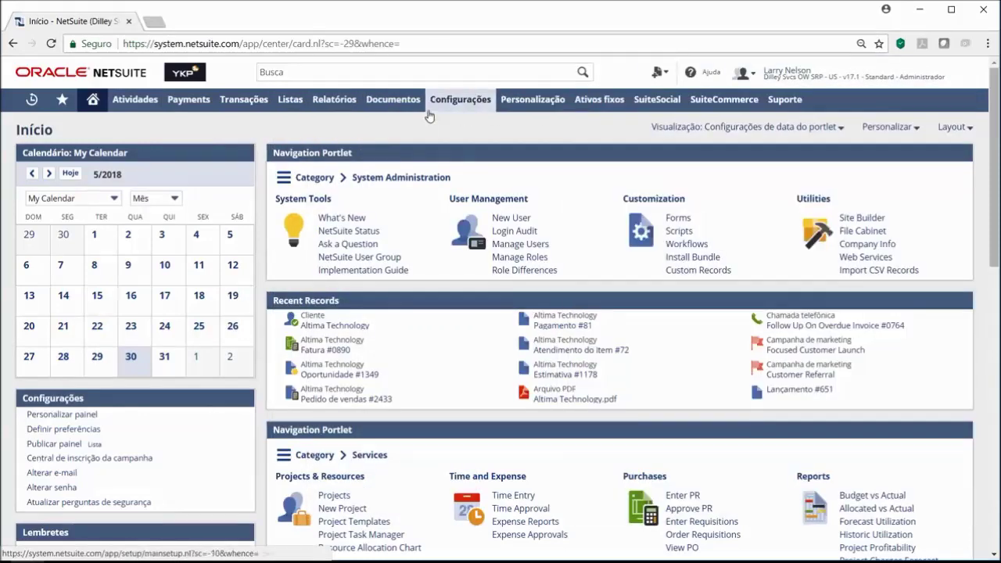
# Step: Switch to the Dilley Svcs 02-Sales Rep role and review its home dashboard, from the key performance indicators to the phone calls
pyautogui.moveTo(751, 74)
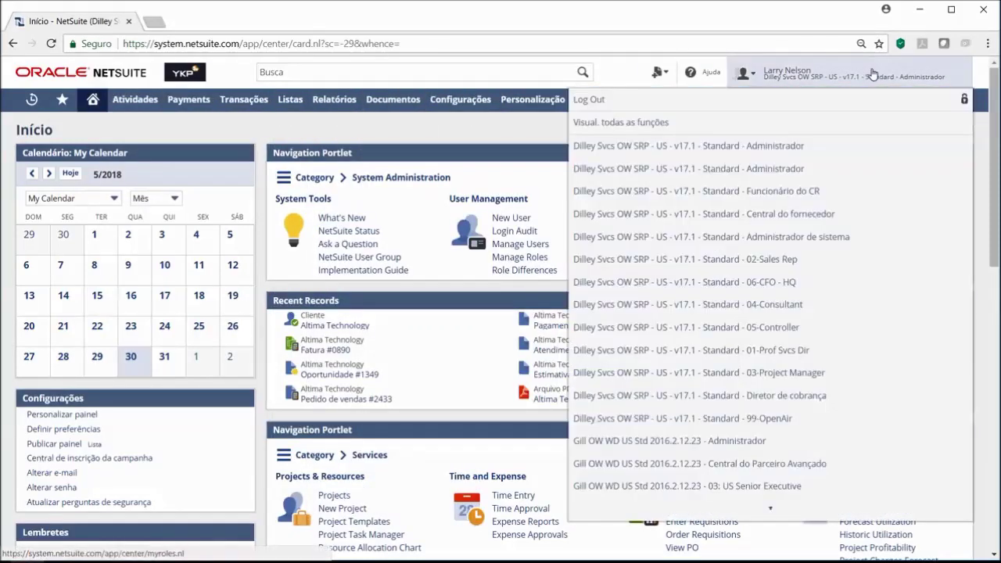
pyautogui.click(786, 260)
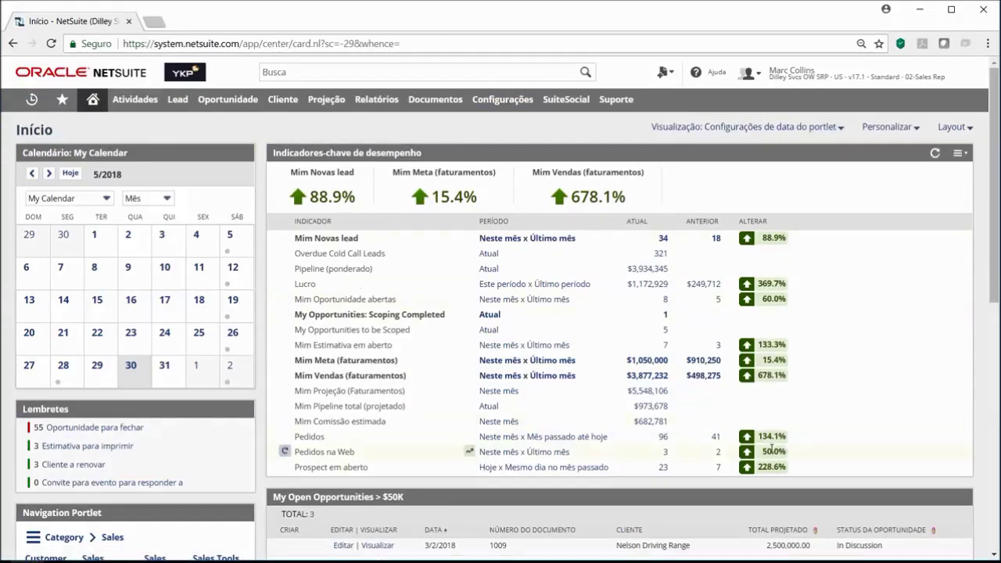
pyautogui.scroll(-3, 445, 372)
pyautogui.scroll(-1, 487, 326)
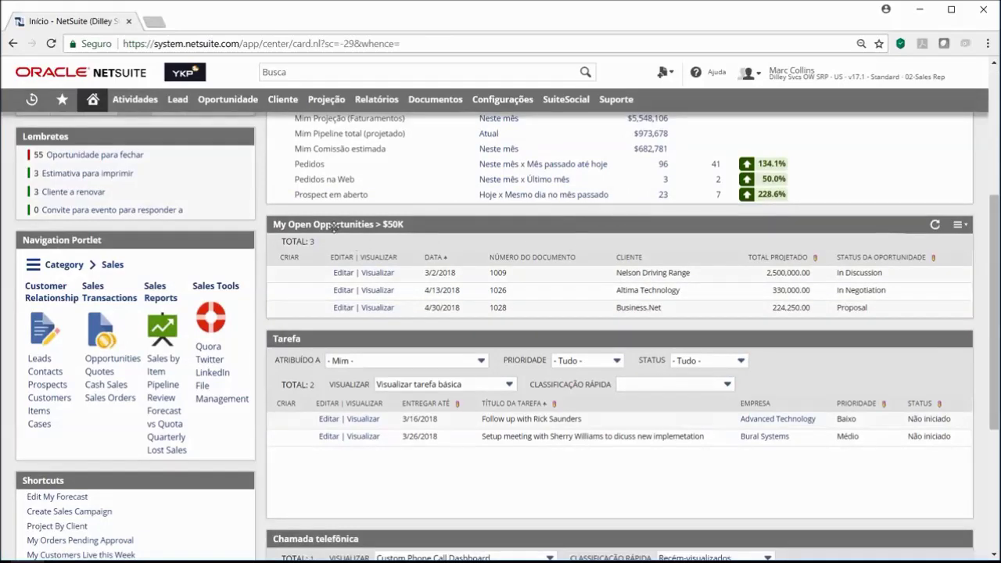
pyautogui.scroll(-5, 475, 232)
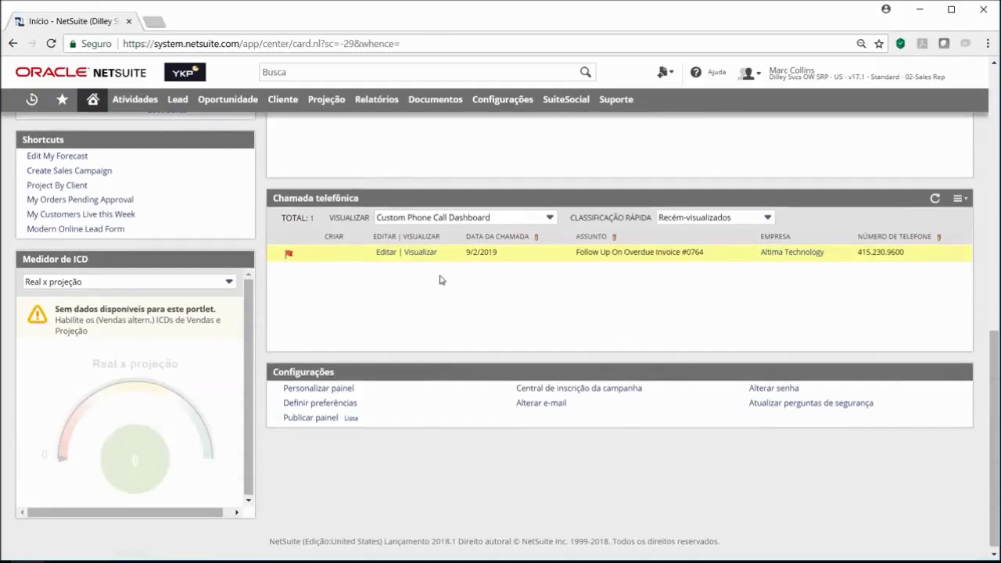
pyautogui.scroll(10, 704, 224)
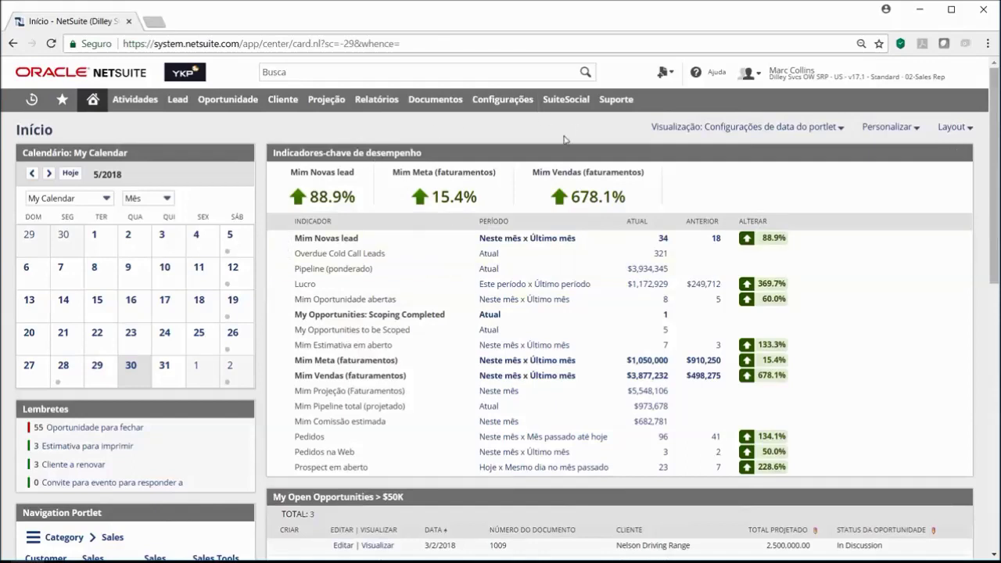
# Step: Switch to the Gill OW WD US Std 2016.2.12.23 - Administrador role
pyautogui.moveTo(856, 69)
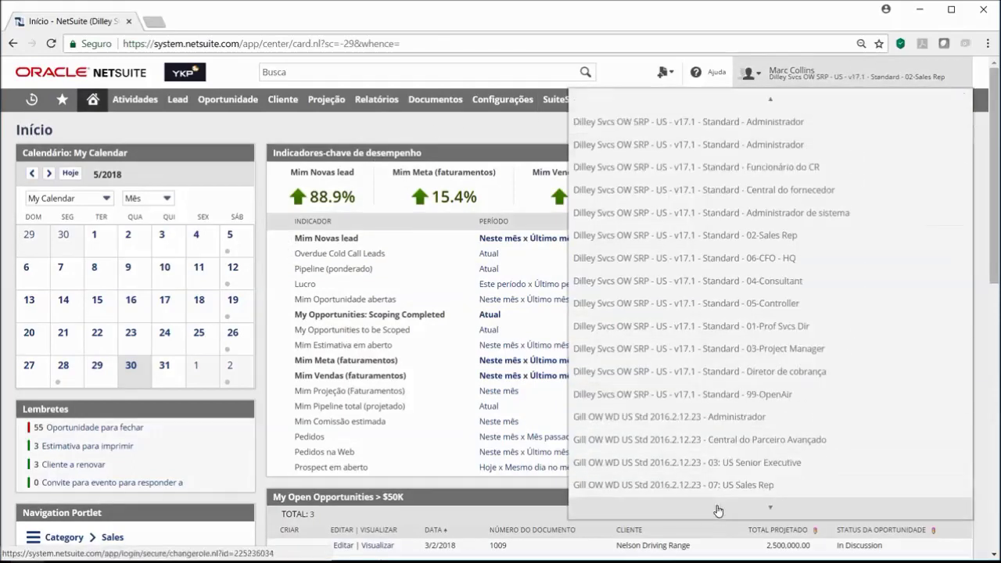
pyautogui.moveTo(770, 500)
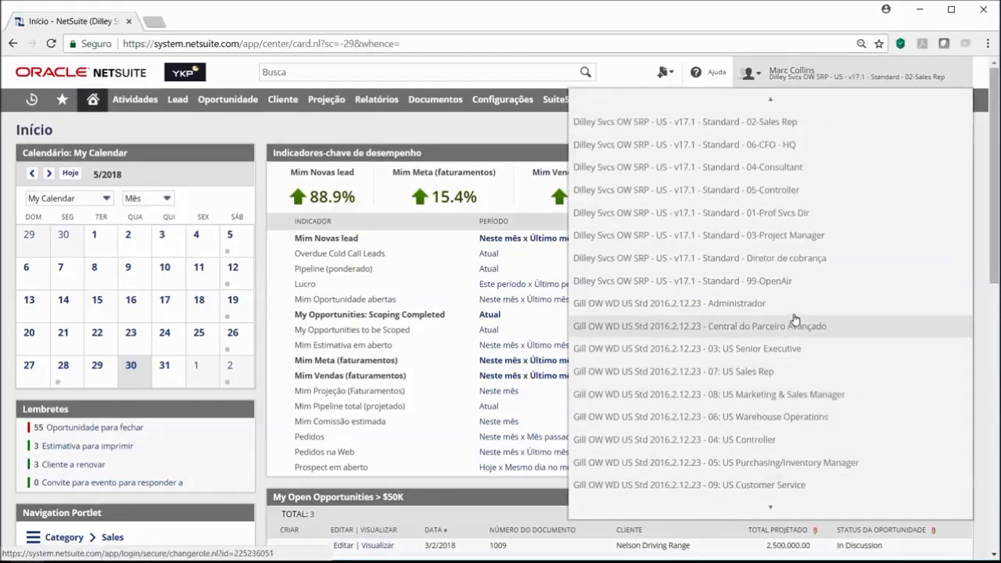
pyautogui.click(763, 307)
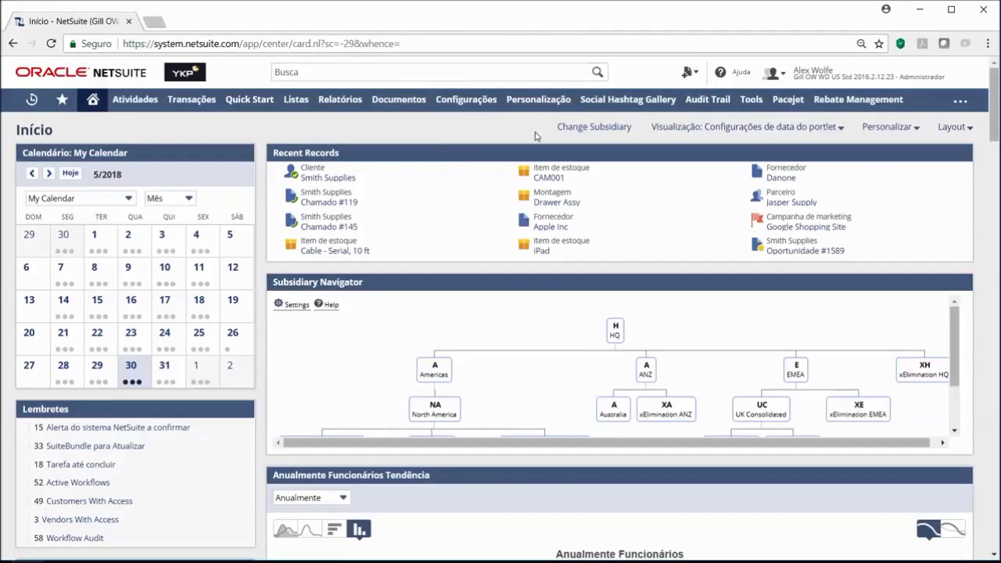
# Step: Run a global search for "Smith Supplies" and open the full results list
pyautogui.click(378, 77)
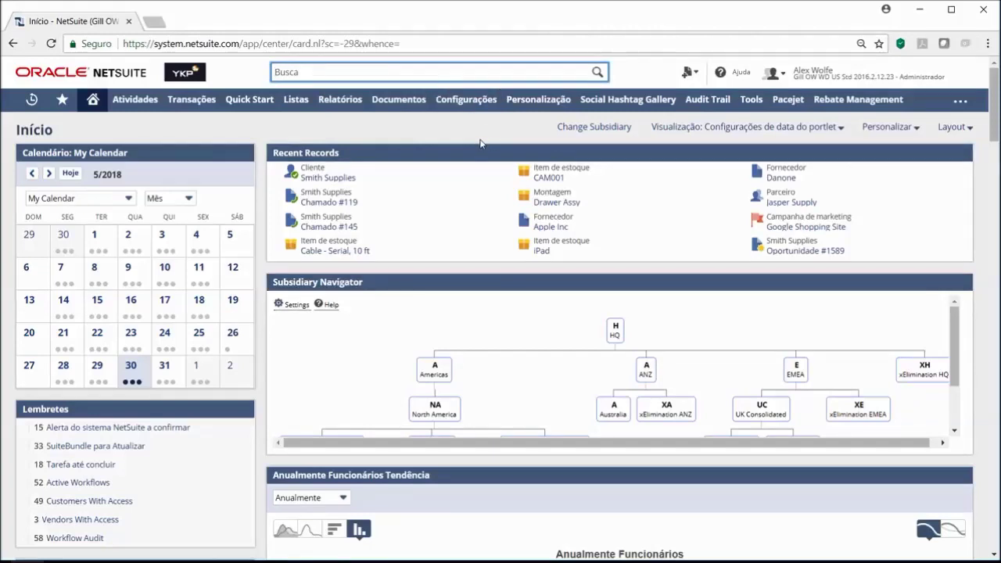
pyautogui.write('Smit')
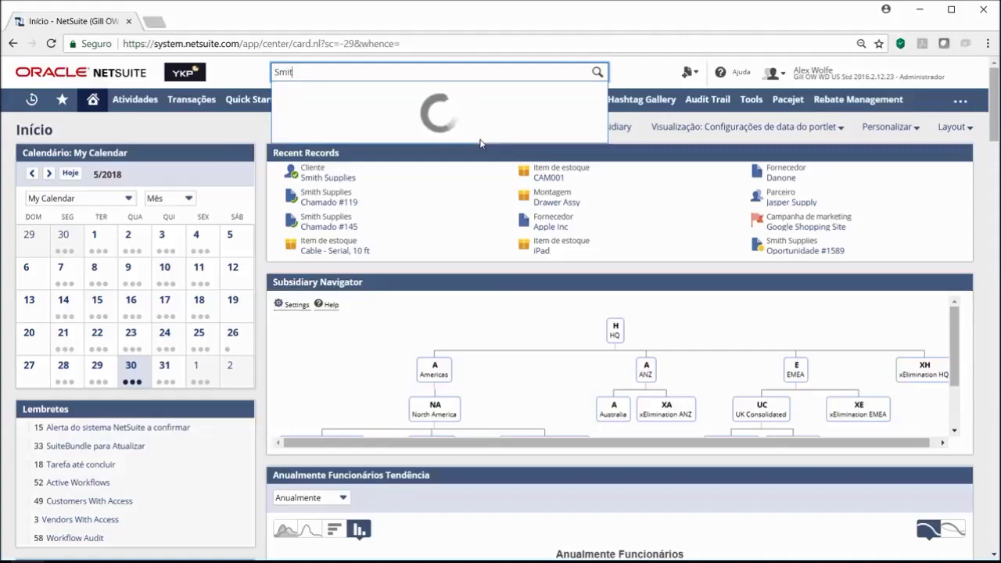
pyautogui.write('h Supplies')
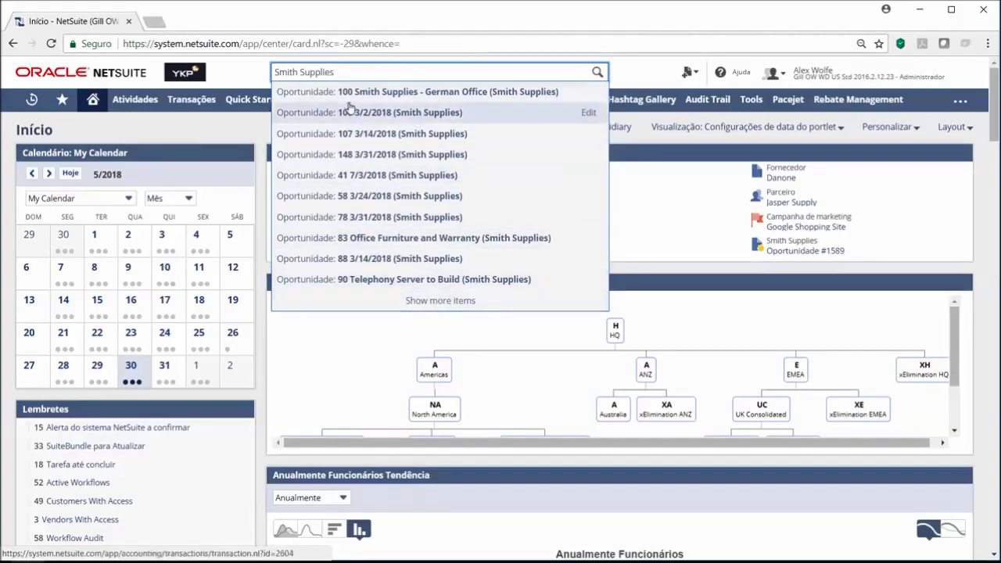
pyautogui.click(427, 305)
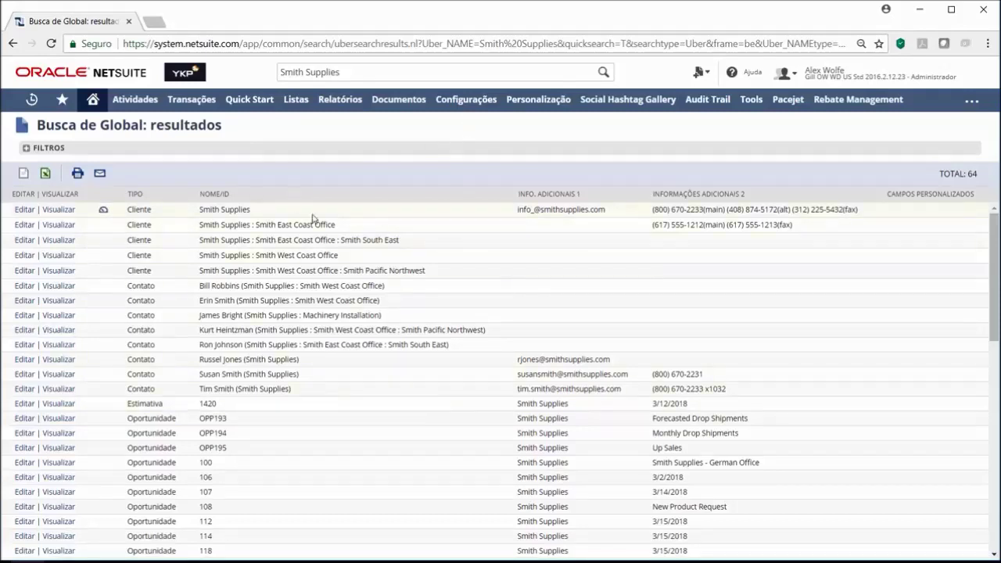
# Step: Look through the record types in the search results and open the main Smith Supplies customer record for viewing
pyautogui.scroll(-2, 143, 315)
pyautogui.scroll(2, 143, 314)
pyautogui.scroll(-4, 172, 376)
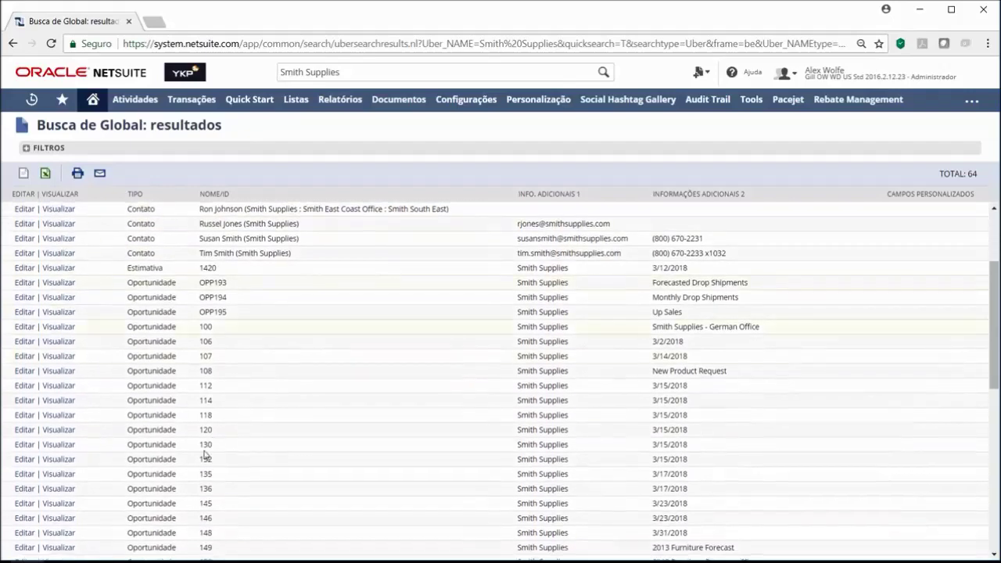
pyautogui.scroll(-9, 155, 281)
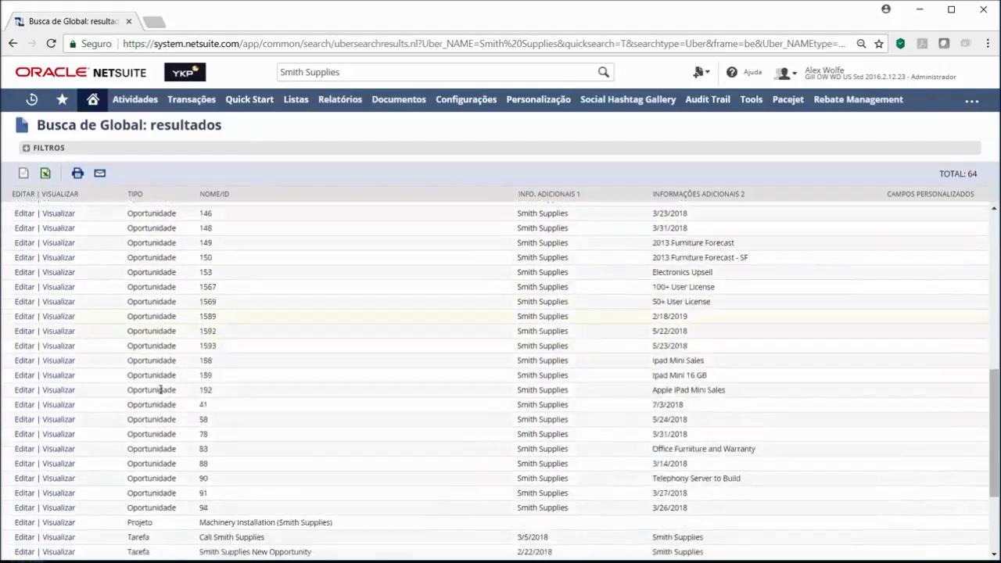
pyautogui.scroll(-4, 160, 390)
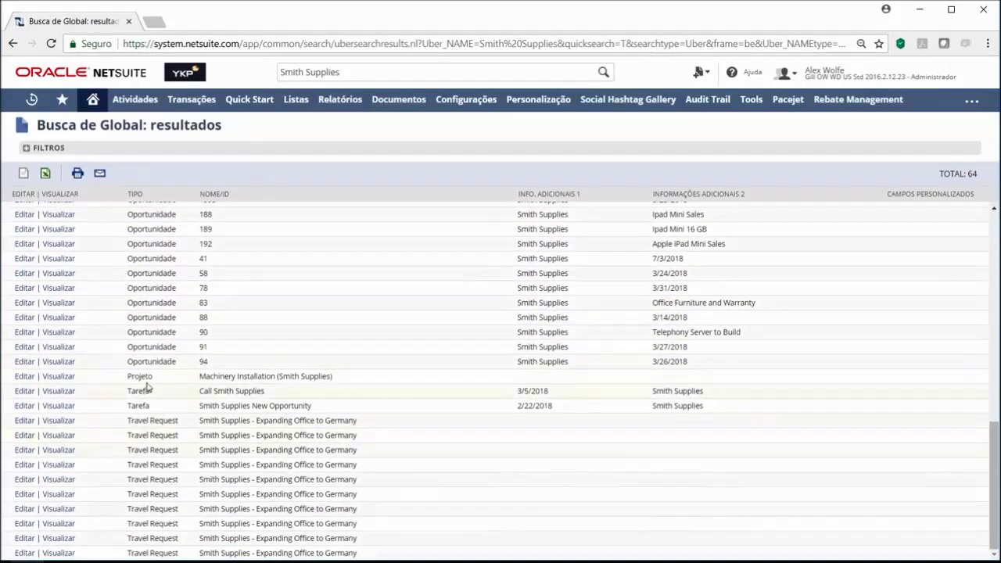
pyautogui.scroll(15, 404, 420)
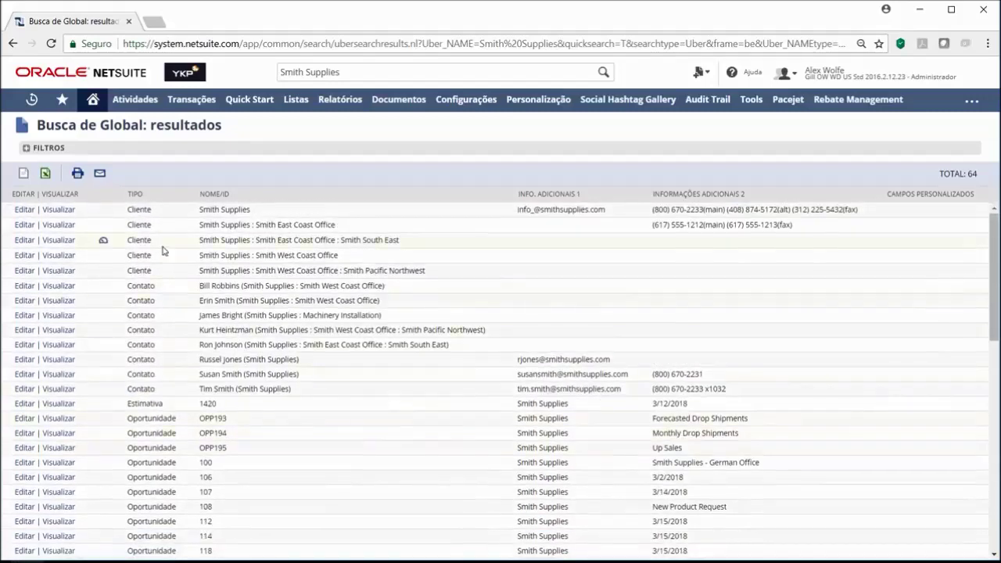
pyautogui.click(51, 212)
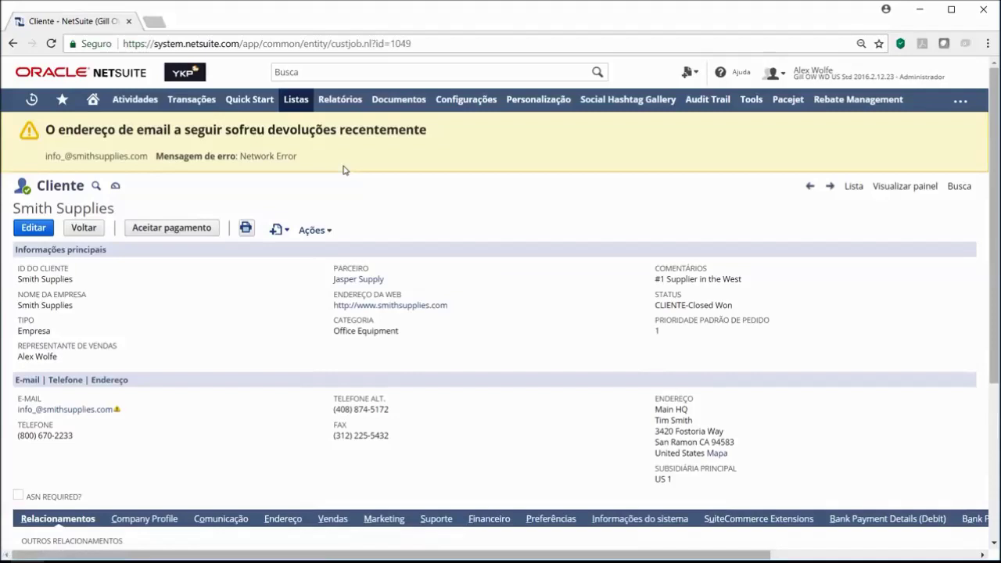
# Step: Review the customer's main information, contact details and related contacts in the Smith Supplies record
pyautogui.moveTo(996, 88); pyautogui.dragTo(989, 131)
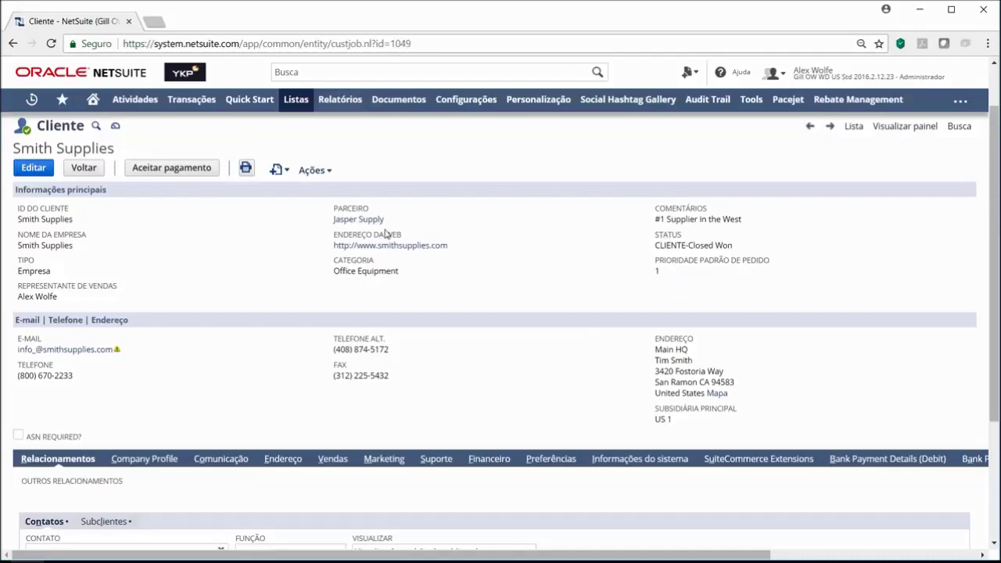
pyautogui.scroll(-1, 391, 205)
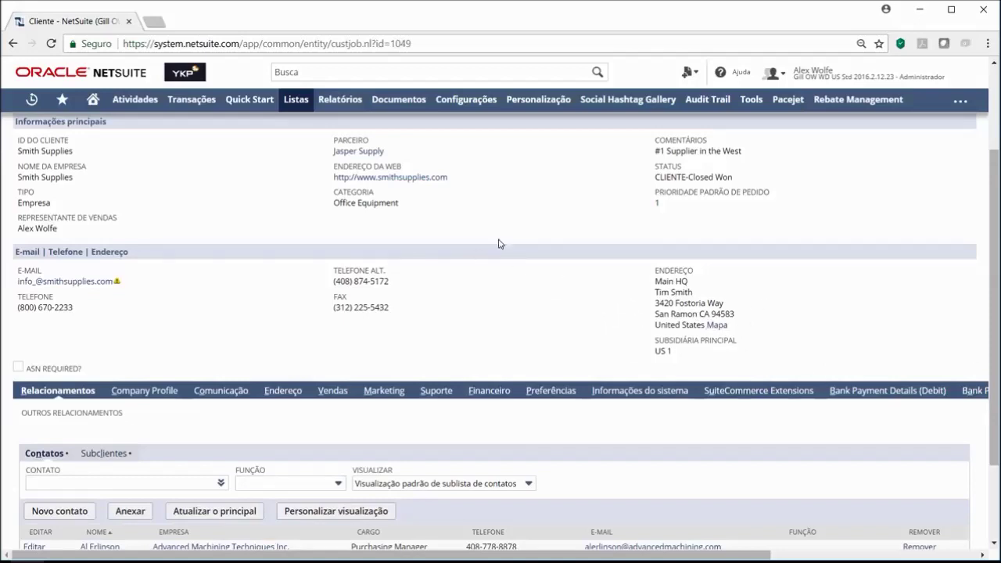
pyautogui.scroll(-3, 603, 375)
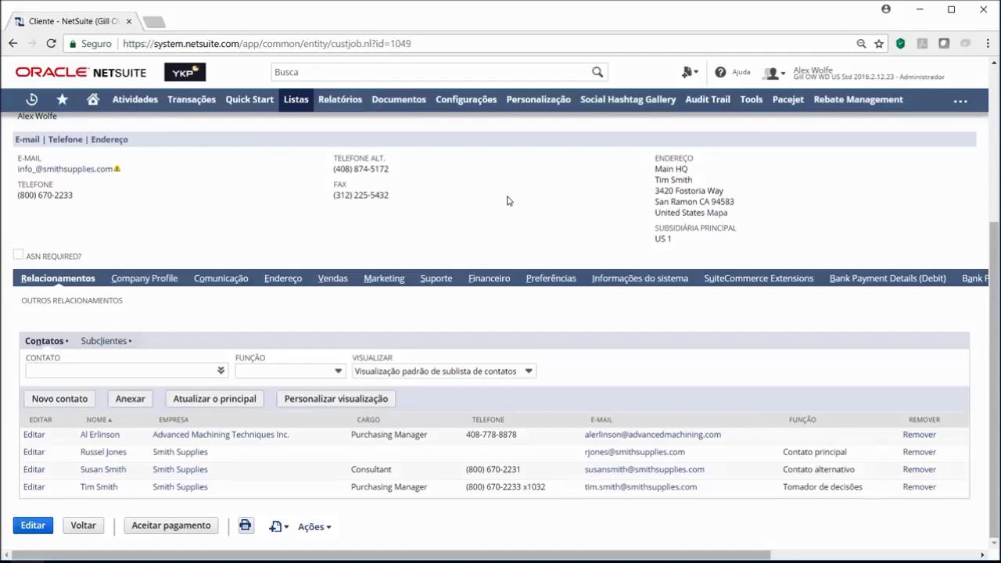
pyautogui.scroll(5, 568, 483)
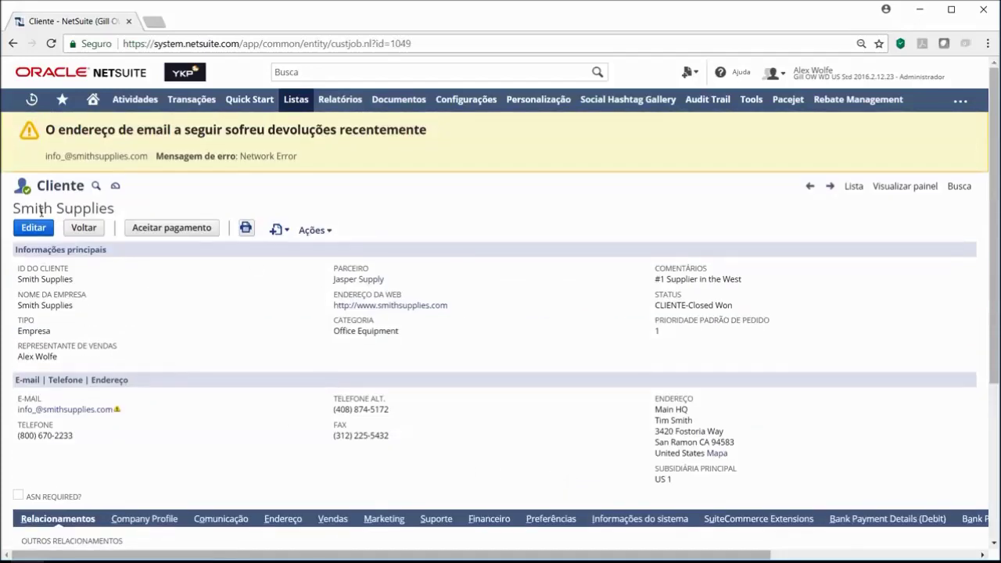
# Step: Examine the customer's company profile, marking the annual revenue and company size values
pyautogui.scroll(-3, 264, 194)
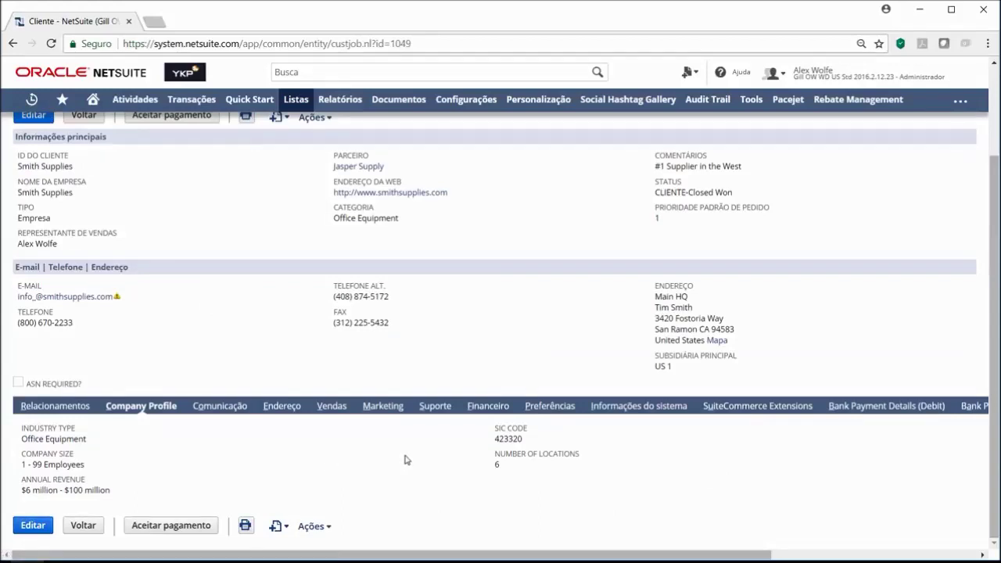
pyautogui.moveTo(24, 492); pyautogui.dragTo(163, 489)
pyautogui.click(175, 493)
pyautogui.moveTo(28, 463); pyautogui.dragTo(130, 462)
pyautogui.click(134, 464)
# Step: Show the customer's communication history and examine the list of messages, including their subjects and attachments
pyautogui.click(220, 406)
pyautogui.scroll(-2, 325, 440)
pyautogui.scroll(-1, 327, 440)
pyautogui.scroll(-1, 995, 245)
pyautogui.moveTo(995, 245); pyautogui.dragTo(998, 263)
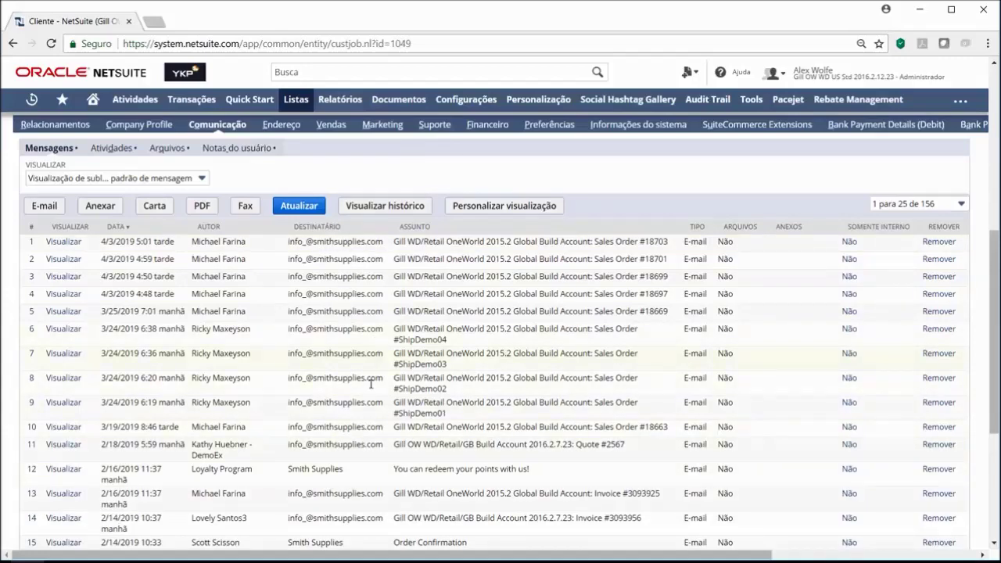
pyautogui.scroll(2, 360, 368)
pyautogui.scroll(-2, 367, 364)
pyautogui.scroll(-3, 782, 419)
pyautogui.scroll(-1, 782, 418)
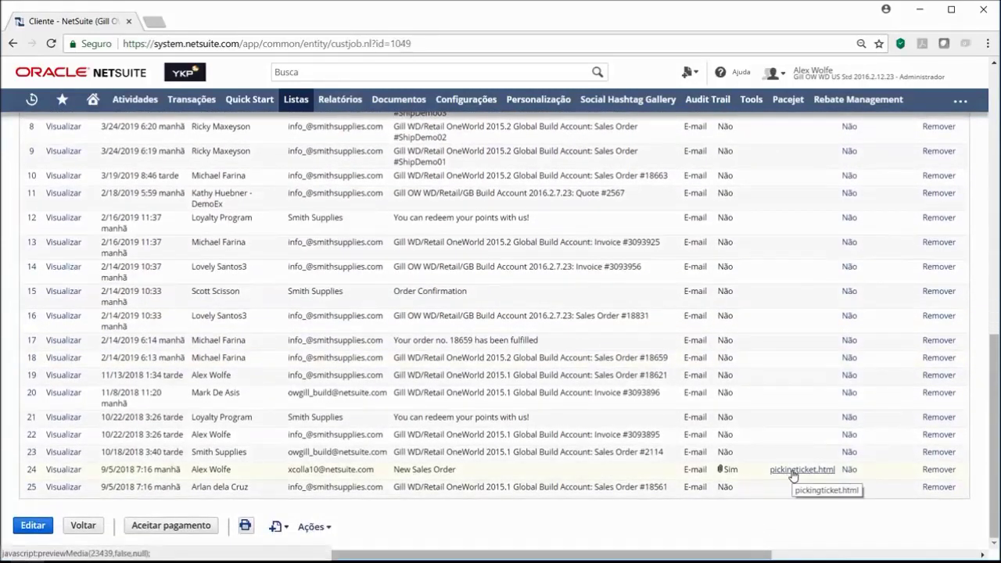
# Step: Show the activities logged for the customer and examine the titles, dates, statuses and types across the whole list
pyautogui.scroll(5, 791, 476)
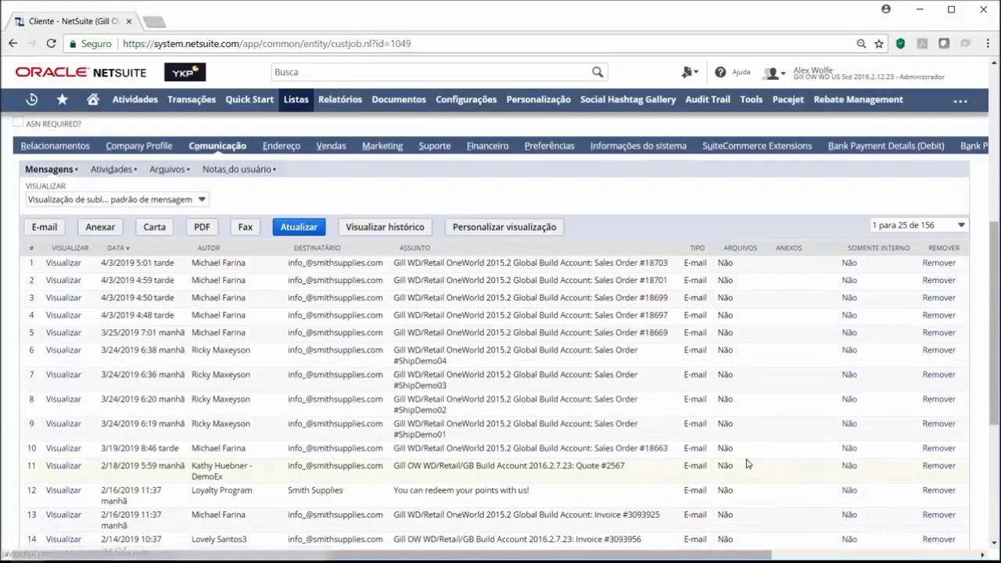
pyautogui.click(117, 166)
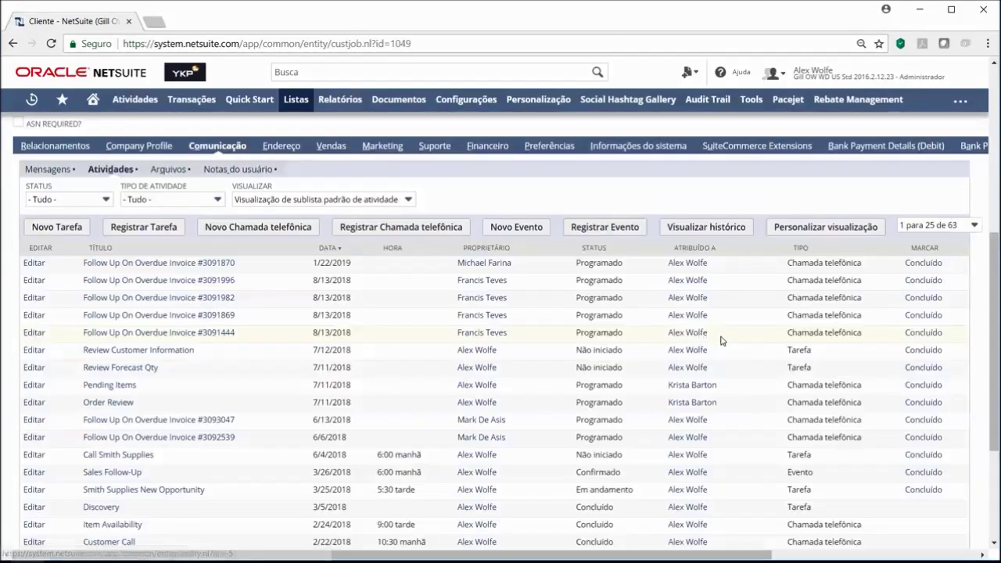
pyautogui.scroll(-1, 767, 255)
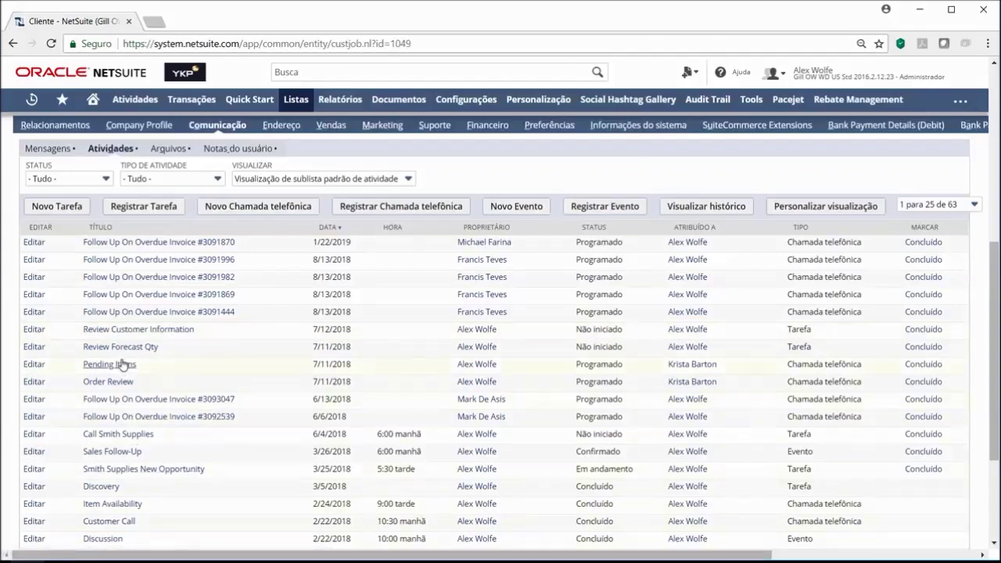
pyautogui.scroll(-1, 86, 473)
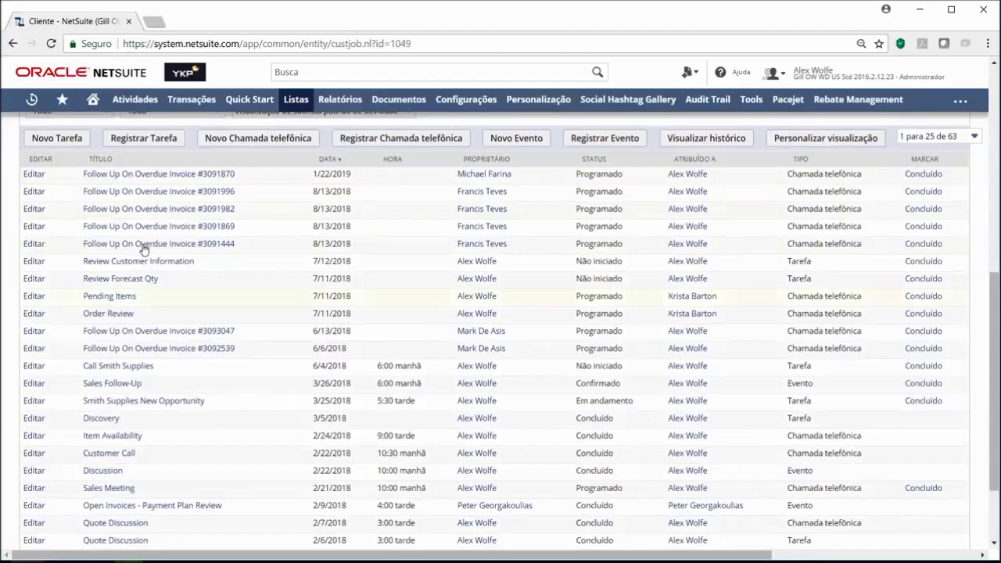
pyautogui.scroll(-2, 235, 344)
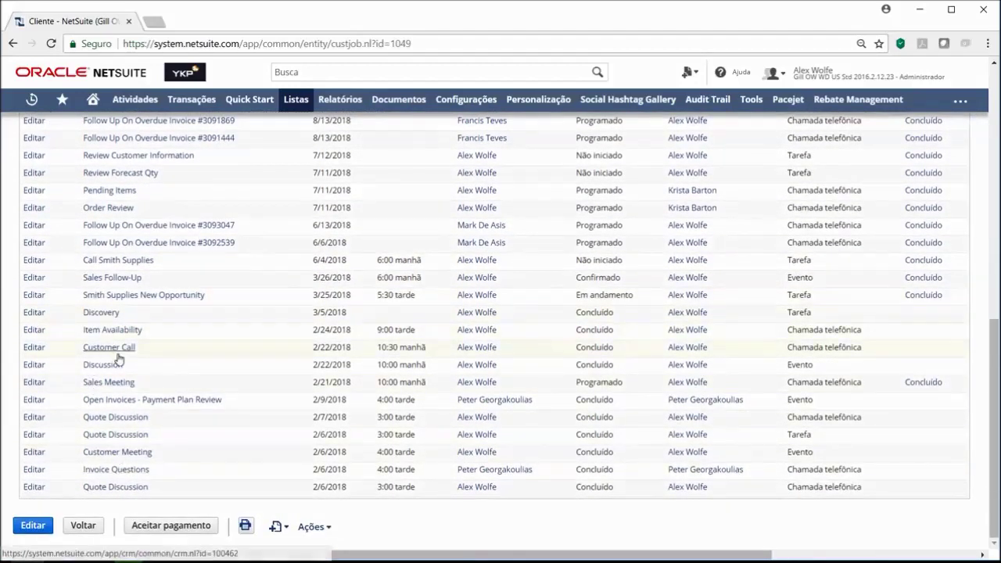
pyautogui.scroll(4, 255, 387)
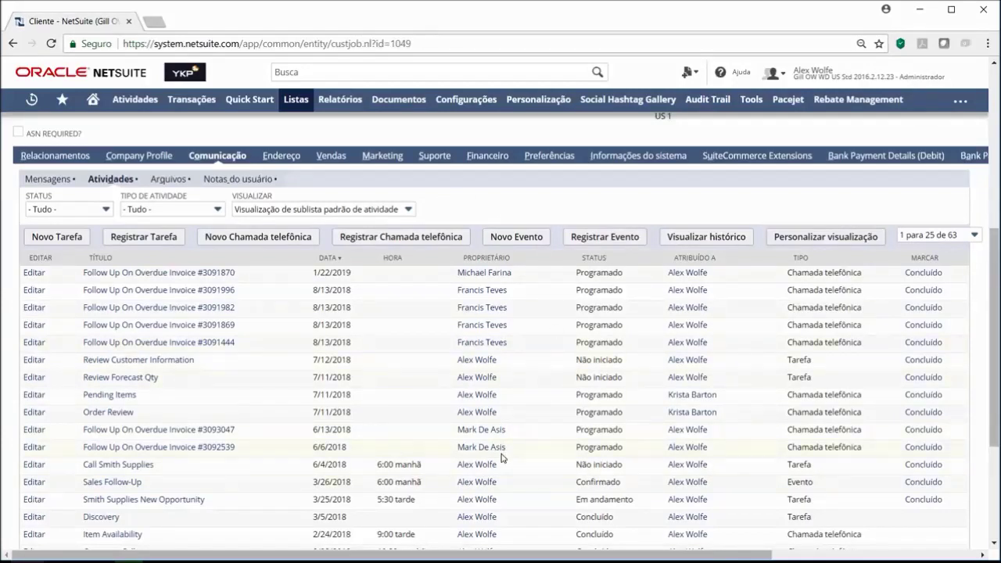
# Step: Review the files attached to the customer record and the user notes written about the customer
pyautogui.click(168, 179)
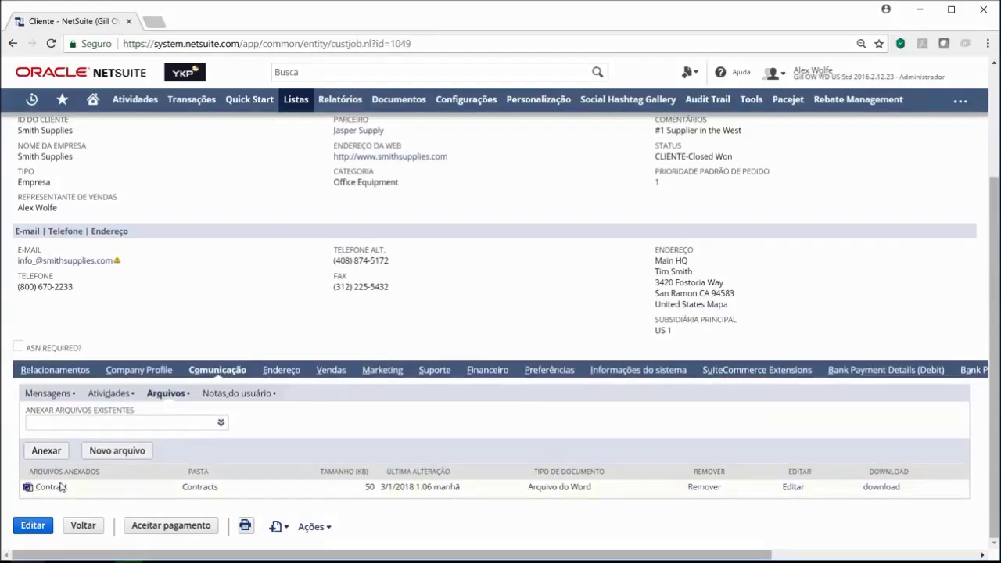
pyautogui.click(243, 393)
pyautogui.scroll(-3, 243, 399)
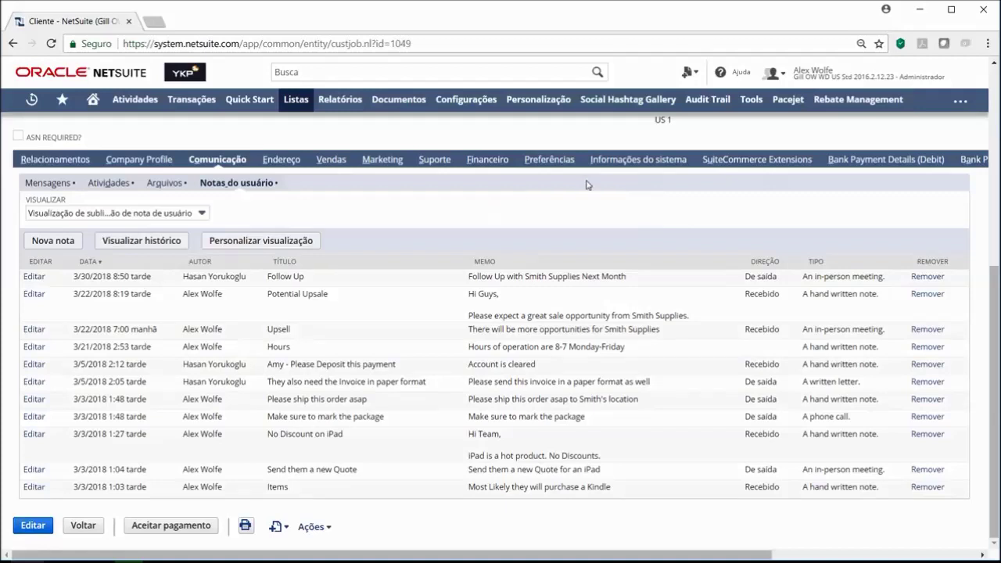
# Step: Check the customer's registered addresses and display its list of sales opportunities
pyautogui.click(275, 161)
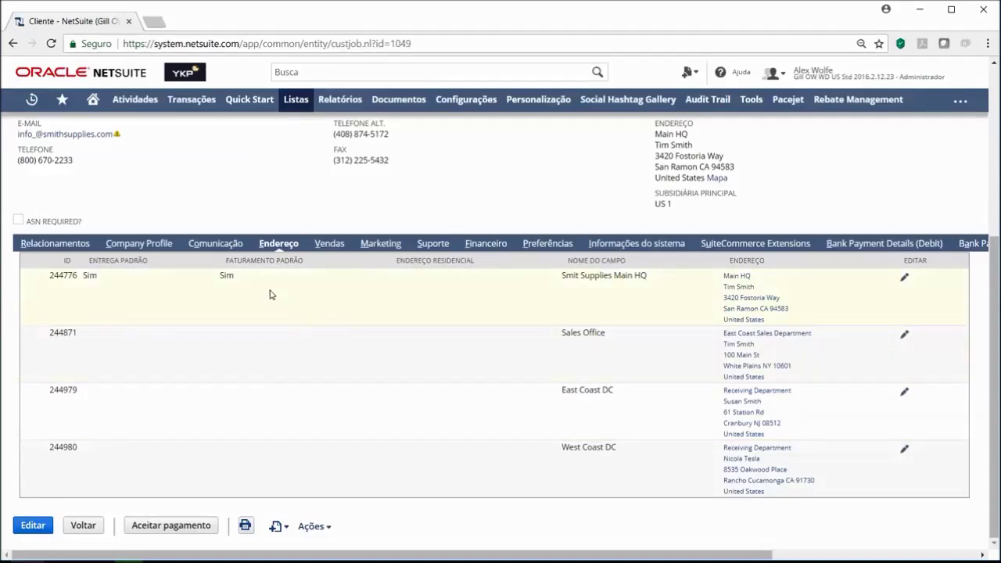
pyautogui.click(332, 246)
pyautogui.scroll(-3, 939, 288)
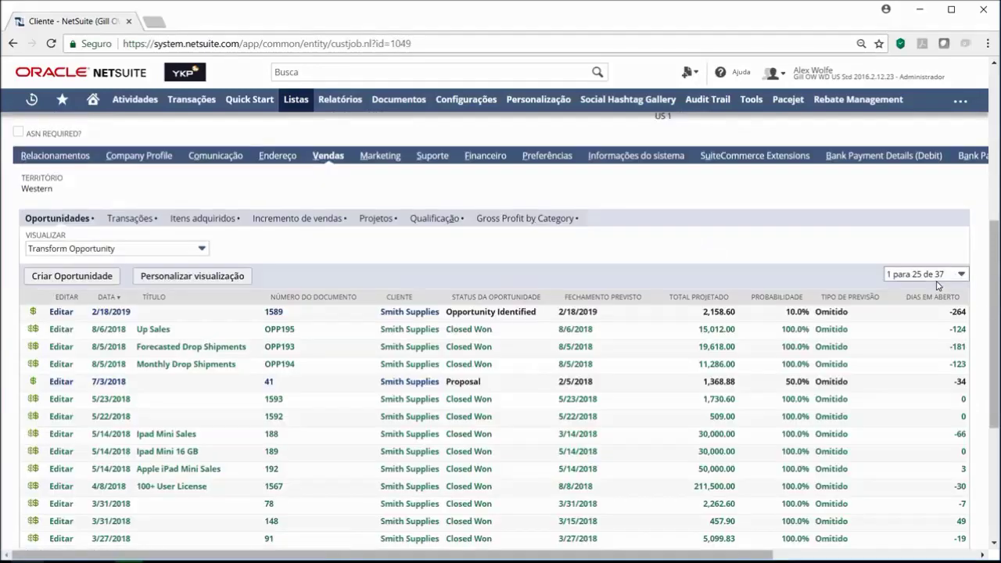
pyautogui.scroll(-1, 679, 163)
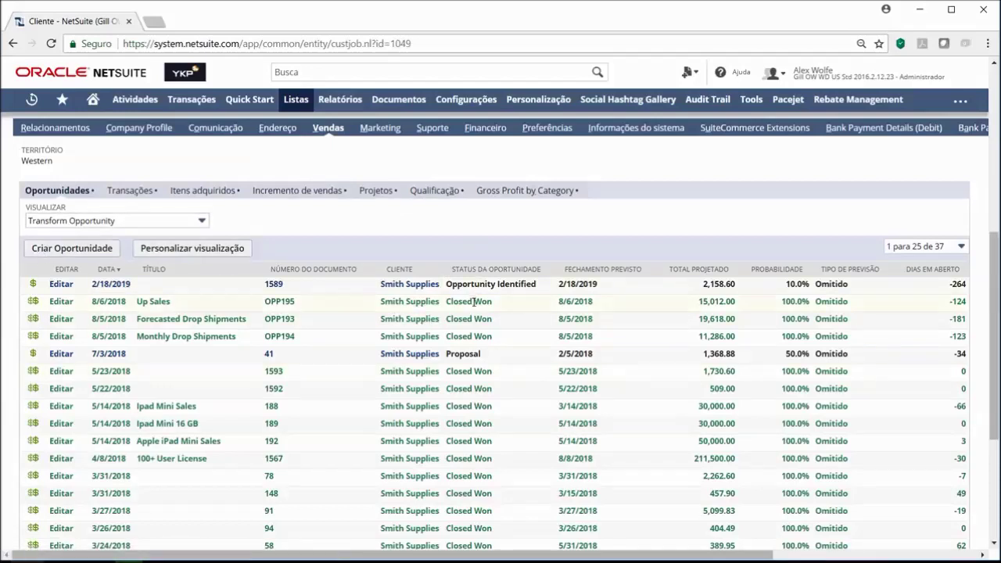
pyautogui.scroll(-1, 474, 301)
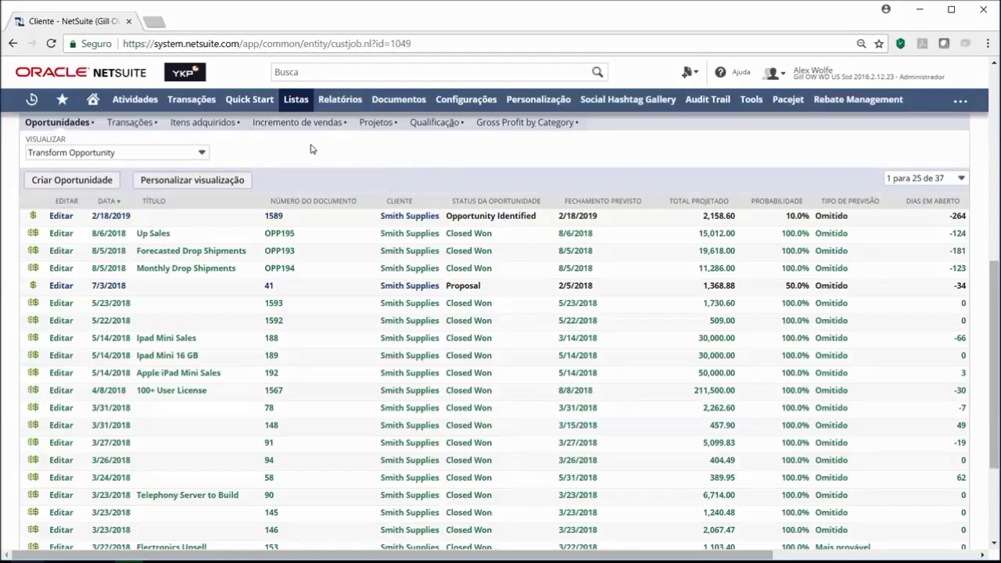
pyautogui.moveTo(197, 103)
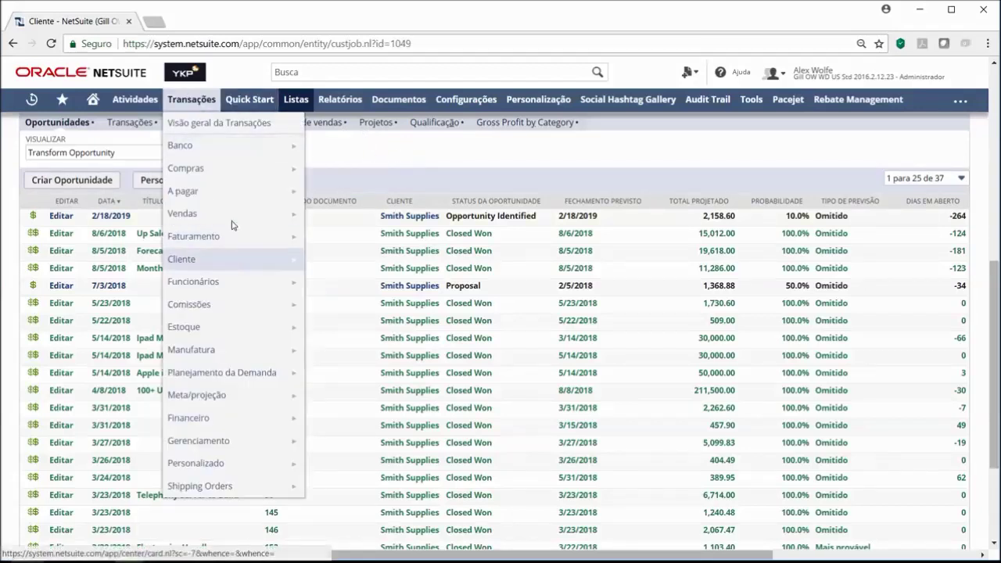
pyautogui.moveTo(243, 203)
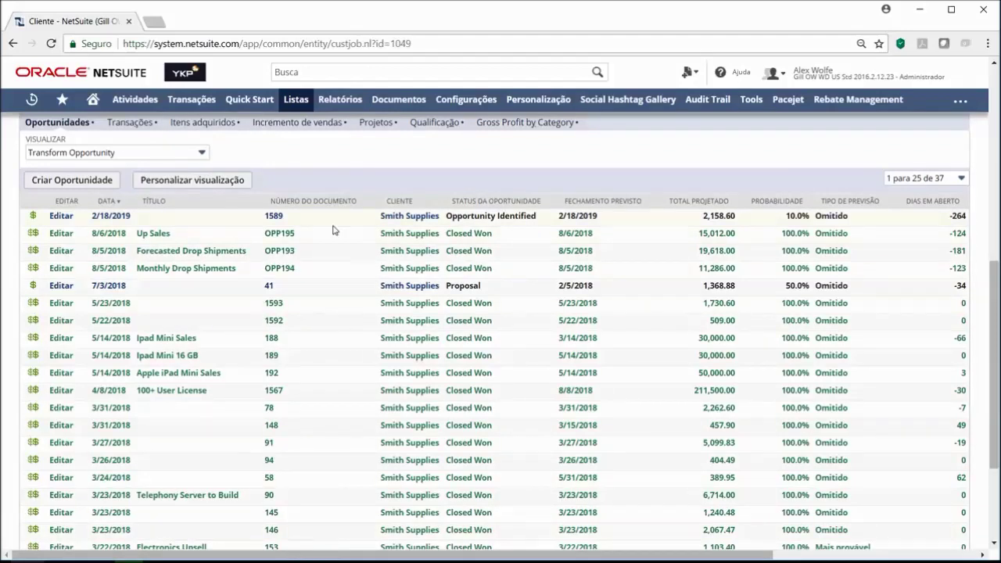
# Step: Examine the customer's opportunities list, marking the Opportunity Identified and Proposal statuses and checking the remaining rows and columns
pyautogui.moveTo(447, 216); pyautogui.dragTo(610, 226)
pyautogui.click(522, 237)
pyautogui.moveTo(447, 286); pyautogui.dragTo(510, 287)
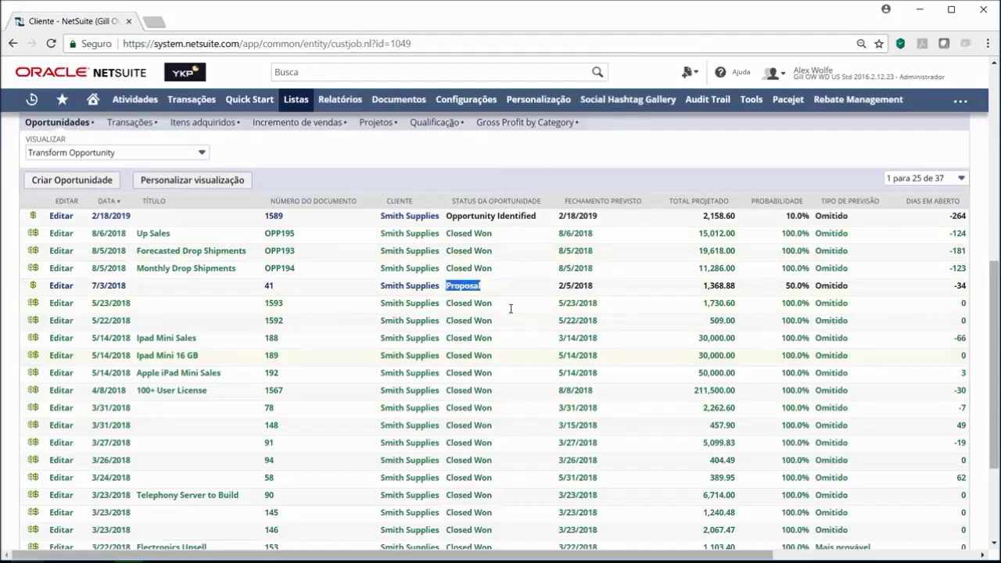
pyautogui.scroll(-3, 518, 365)
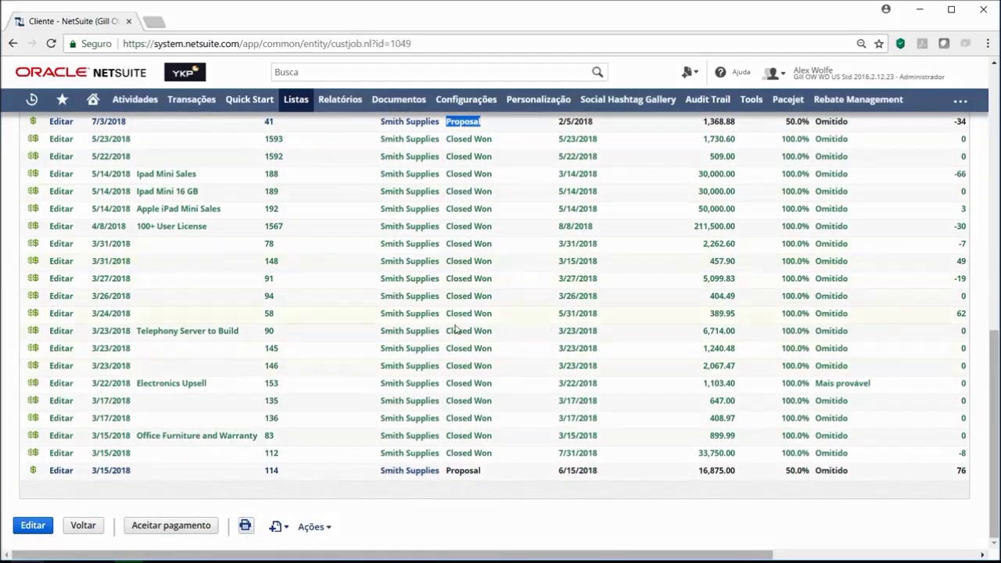
pyautogui.scroll(4, 456, 330)
pyautogui.scroll(-1, 523, 380)
pyautogui.scroll(-1, 517, 347)
pyautogui.click(535, 261)
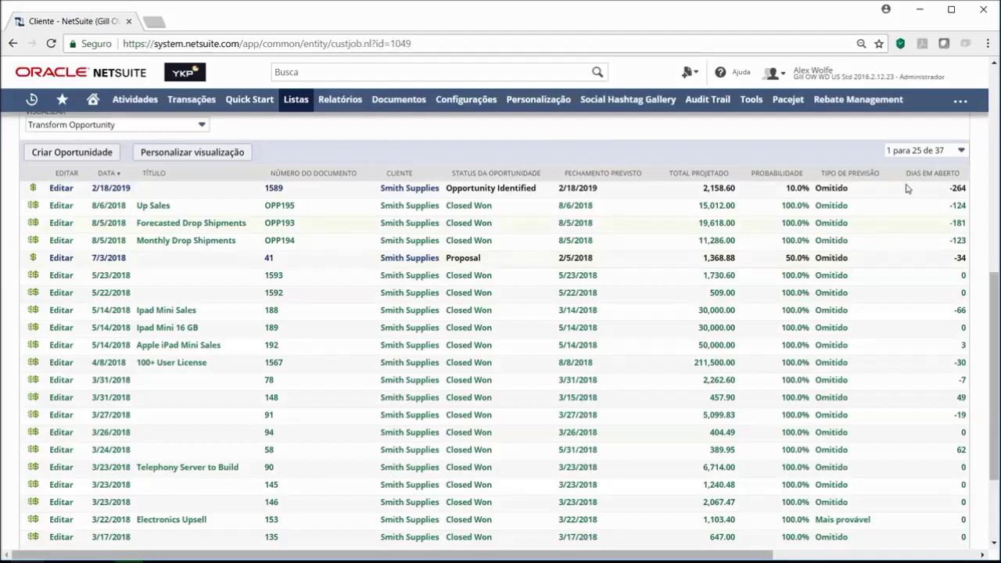
pyautogui.scroll(-3, 805, 396)
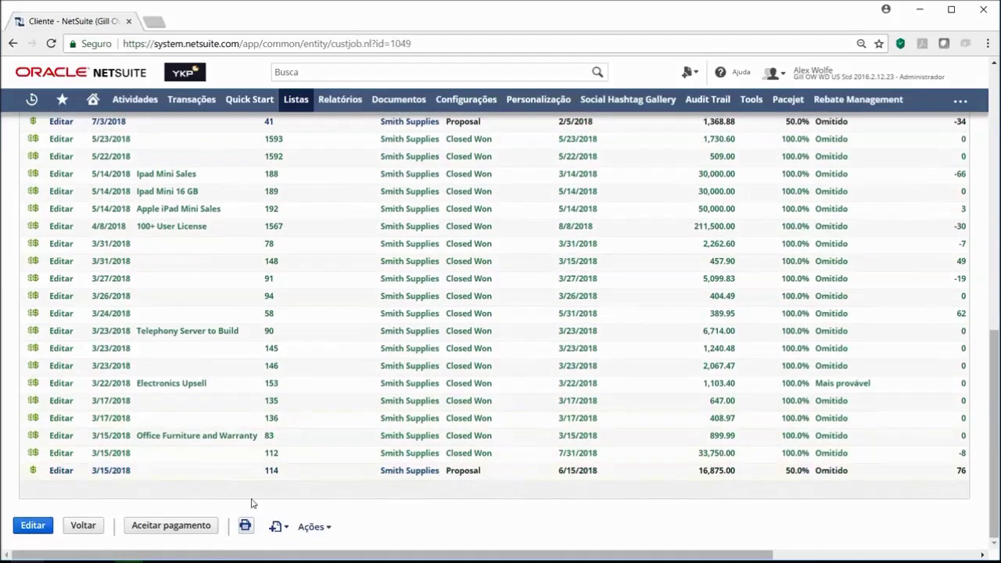
pyautogui.scroll(3, 594, 474)
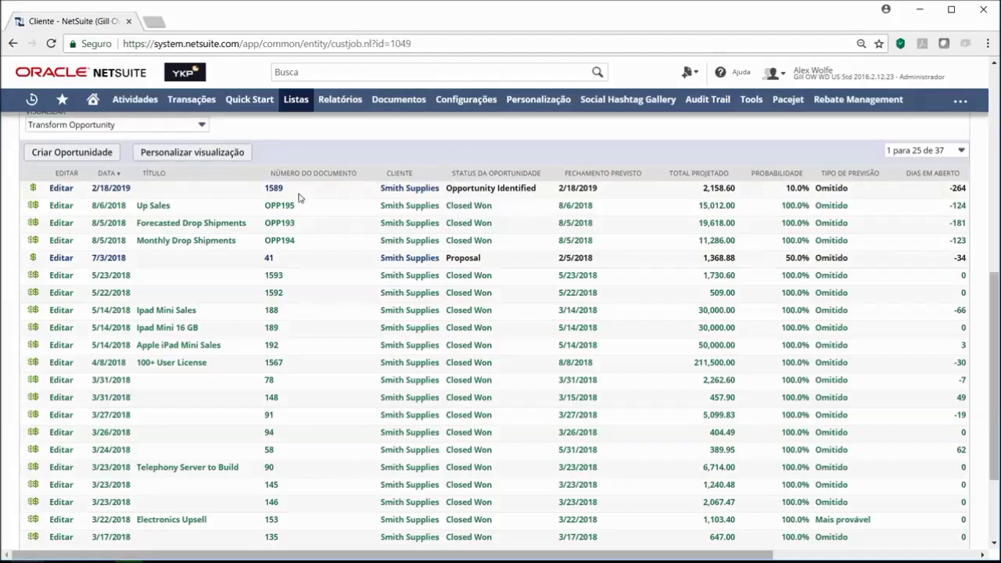
# Step: Open the opportunity dated 2/18/2019 in a separate browser tab and bring that tab into view
pyautogui.moveTo(274, 196)
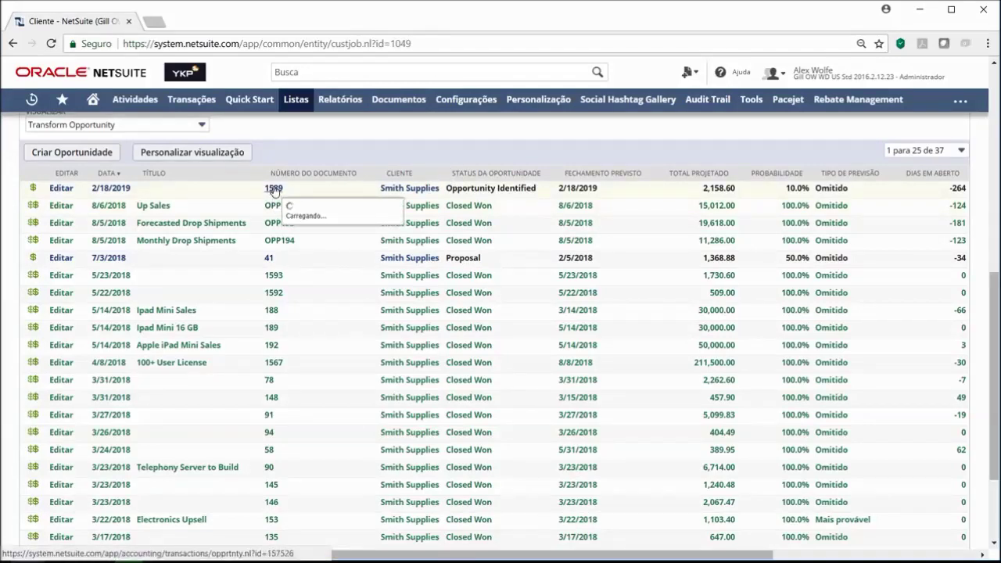
pyautogui.middleClick(274, 190)
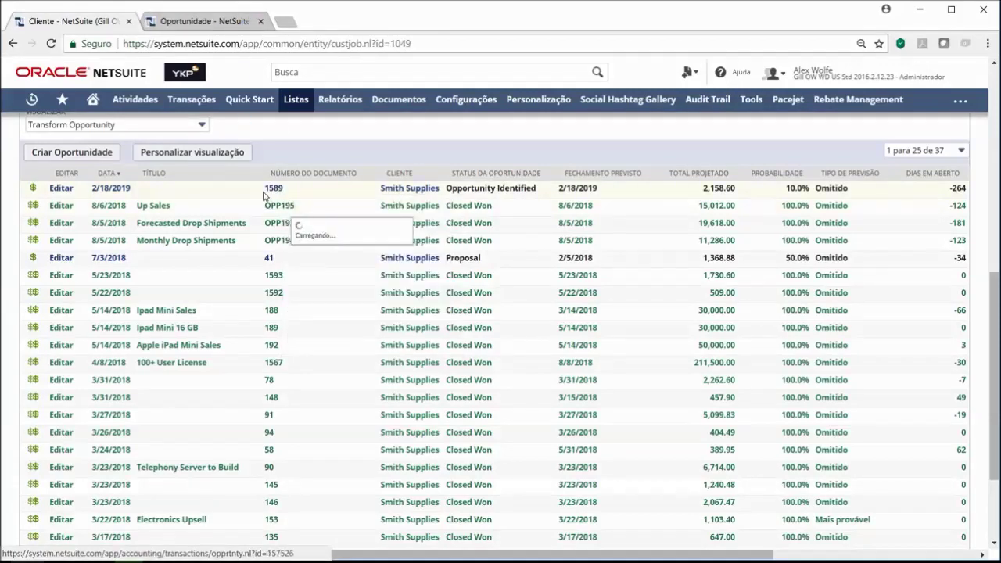
pyautogui.moveTo(278, 194)
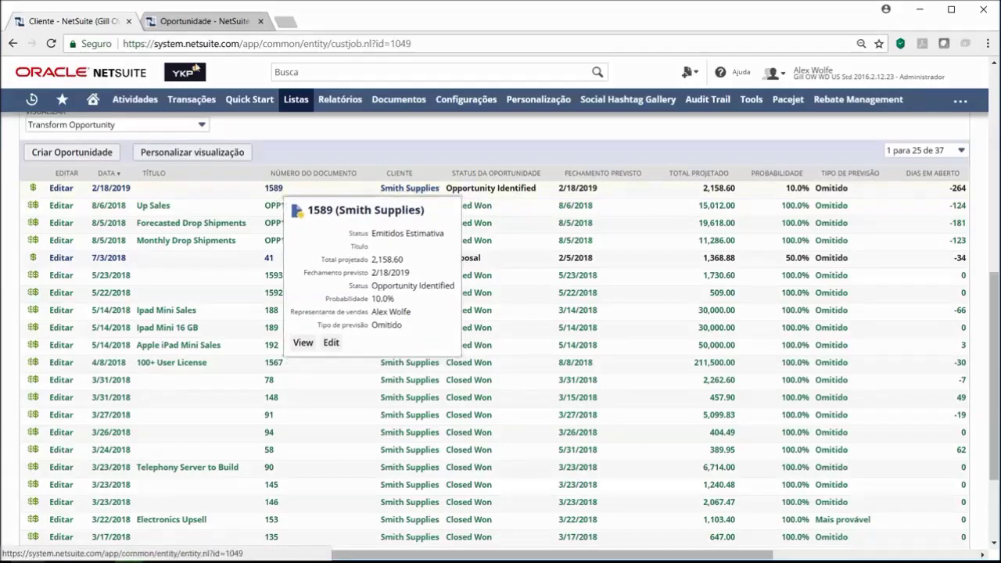
pyautogui.click(205, 22)
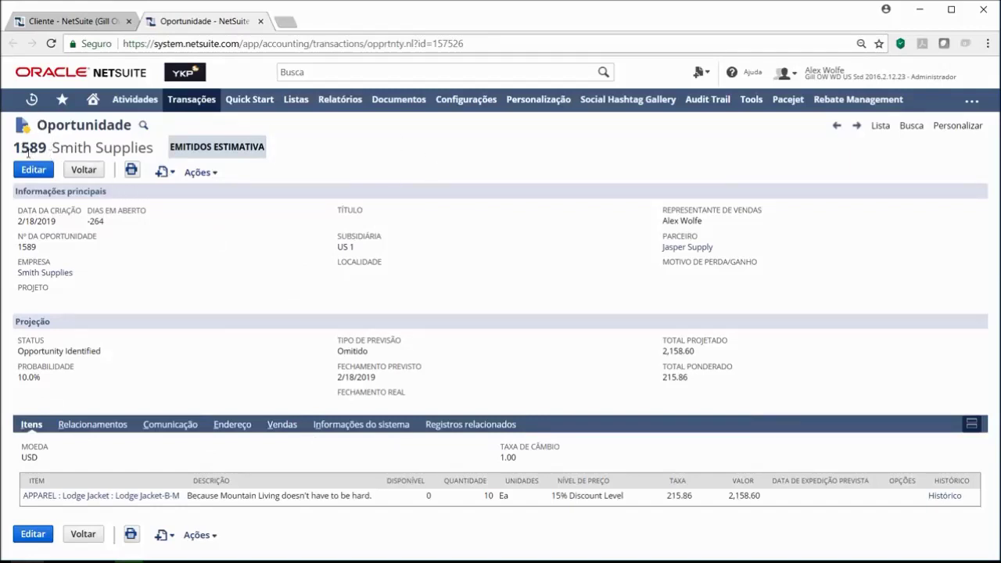
# Step: Mark the Smith Supplies name and the opportunity number and status in the opportunity's header
pyautogui.moveTo(52, 148); pyautogui.dragTo(155, 147)
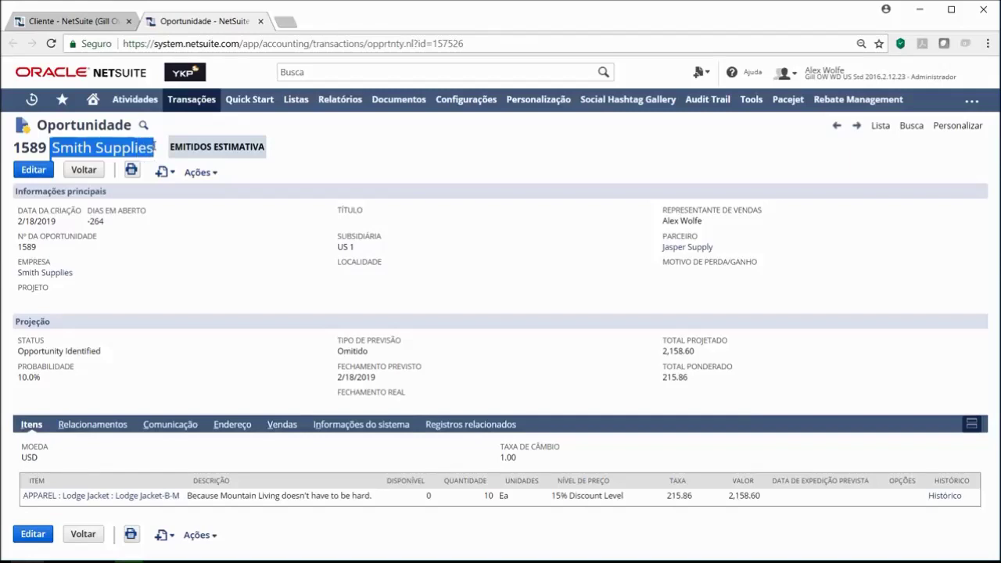
pyautogui.click(155, 146)
pyautogui.moveTo(59, 148); pyautogui.dragTo(290, 148)
pyautogui.click(151, 145)
pyautogui.doubleClick(29, 148)
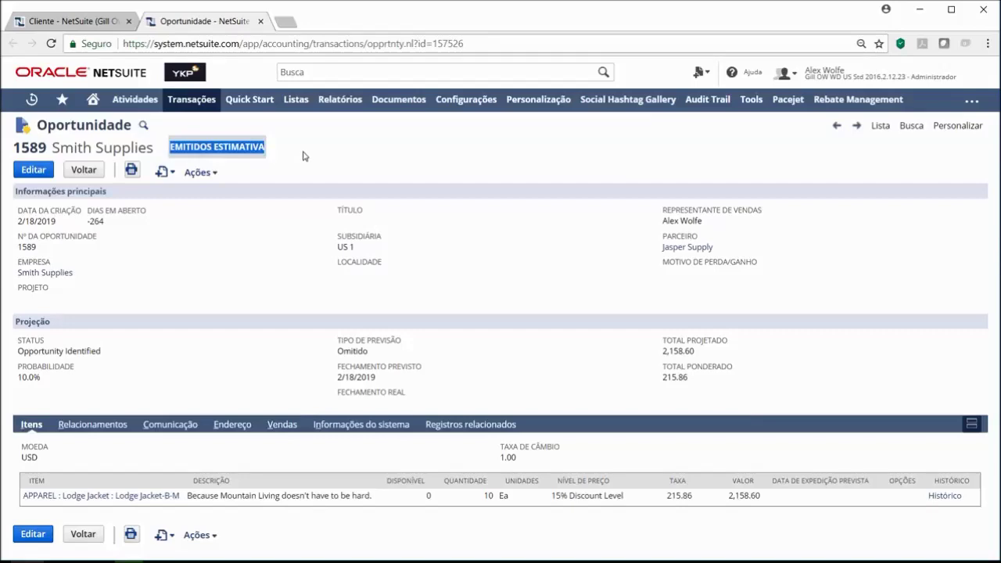
# Step: Compare the opportunity with its row in the customer's list and mark its projection status and header status
pyautogui.click(105, 27)
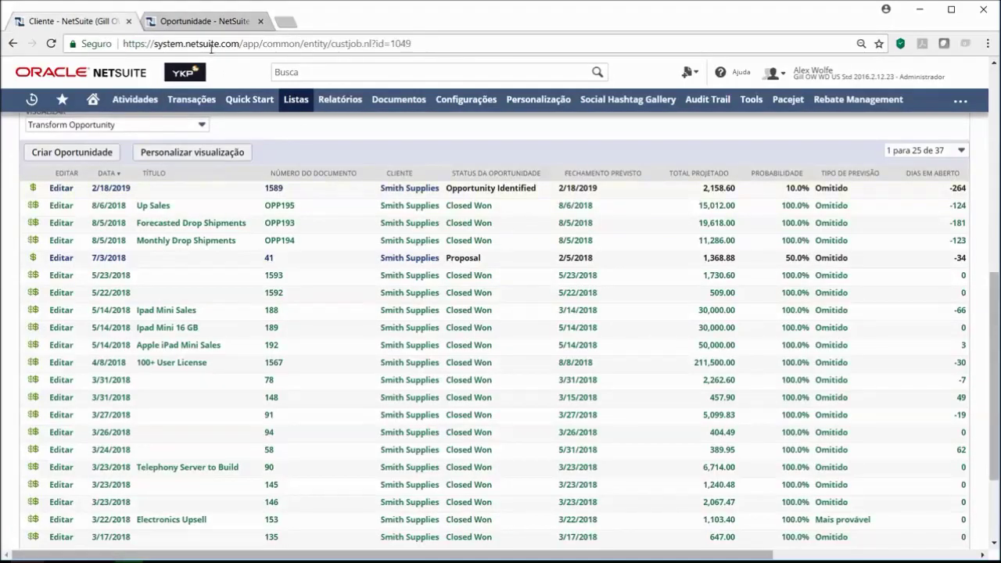
pyautogui.click(202, 21)
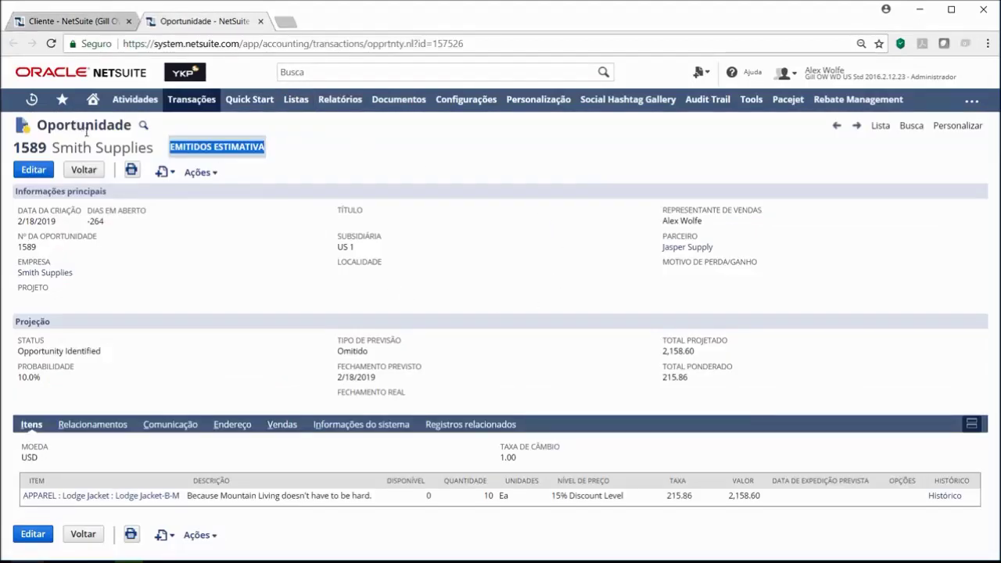
pyautogui.click(327, 160)
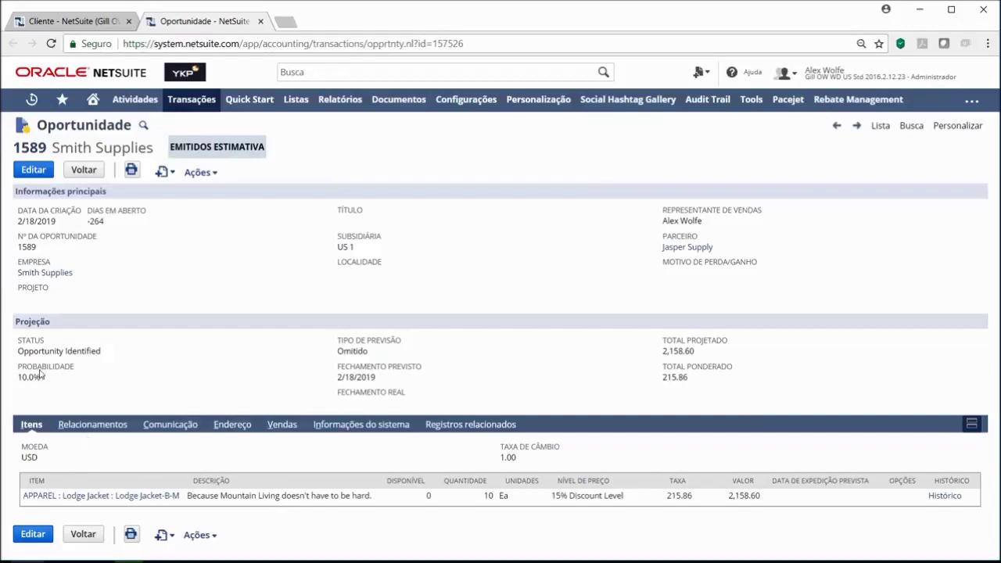
pyautogui.moveTo(43, 352); pyautogui.dragTo(158, 352)
pyautogui.moveTo(192, 146); pyautogui.dragTo(230, 146)
pyautogui.moveTo(174, 174)
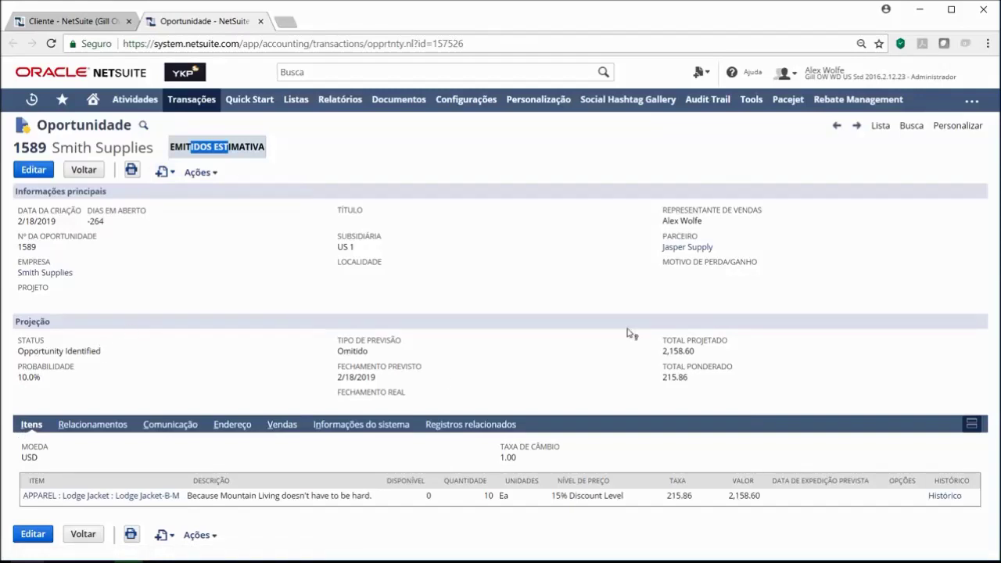
pyautogui.click(369, 159)
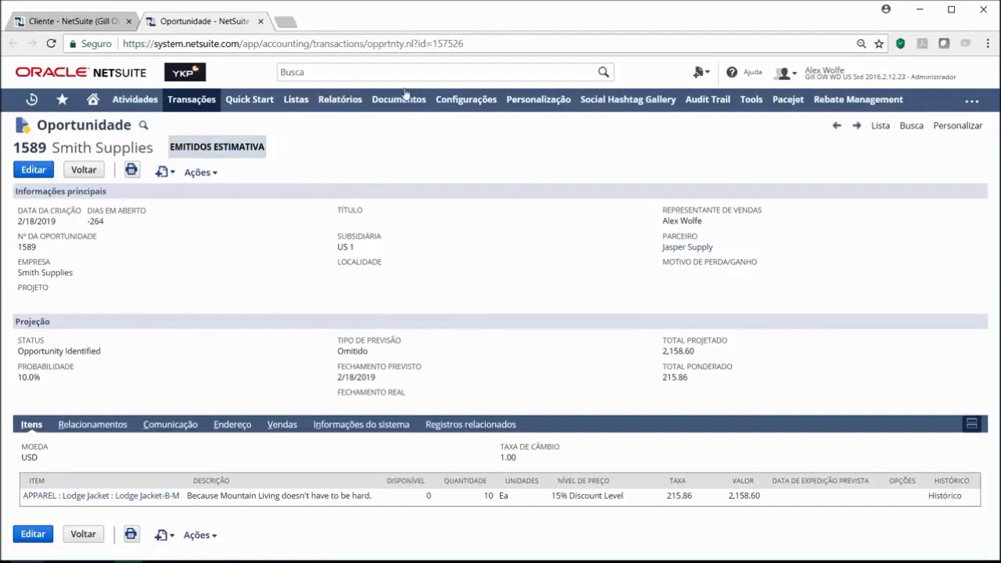
# Step: Return to the Smith Supplies customer record and review the new-record options available there and in the global create shortcuts
pyautogui.click(72, 23)
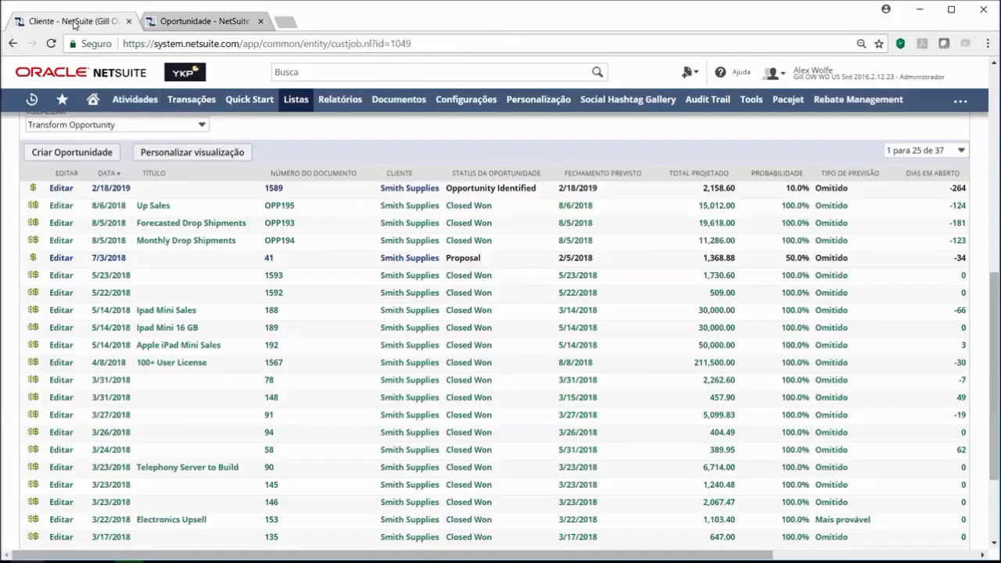
pyautogui.scroll(10, 362, 317)
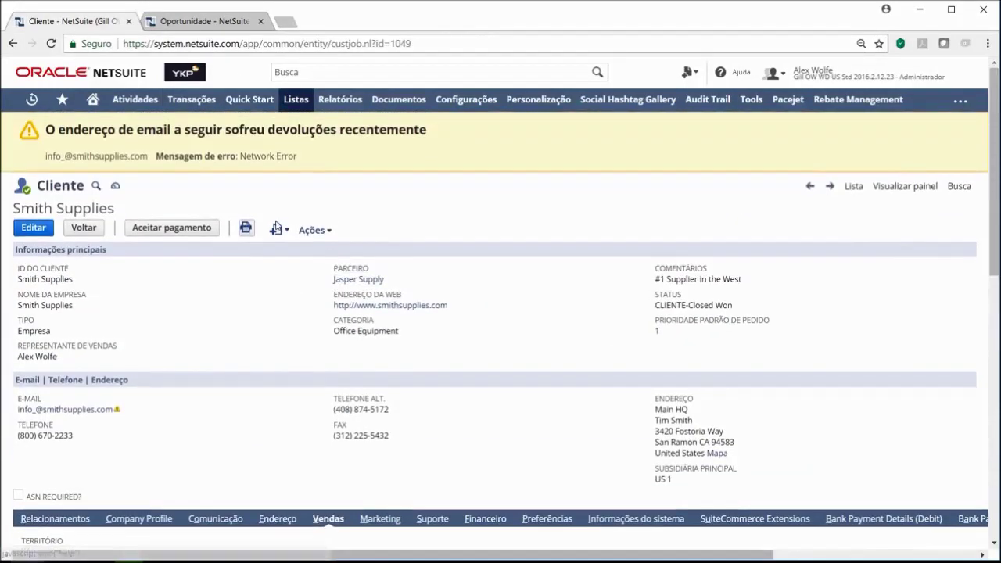
pyautogui.moveTo(288, 232)
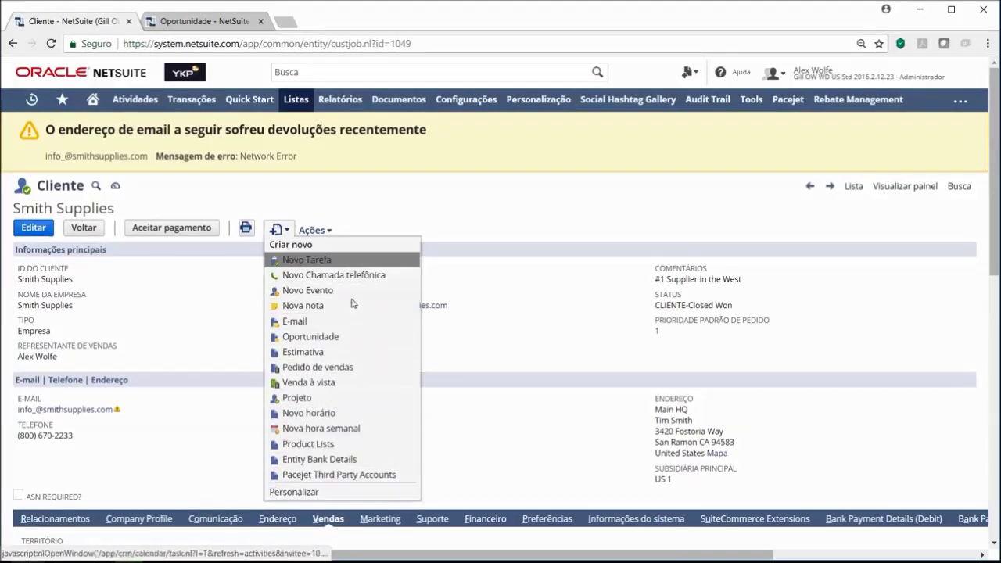
pyautogui.moveTo(689, 72)
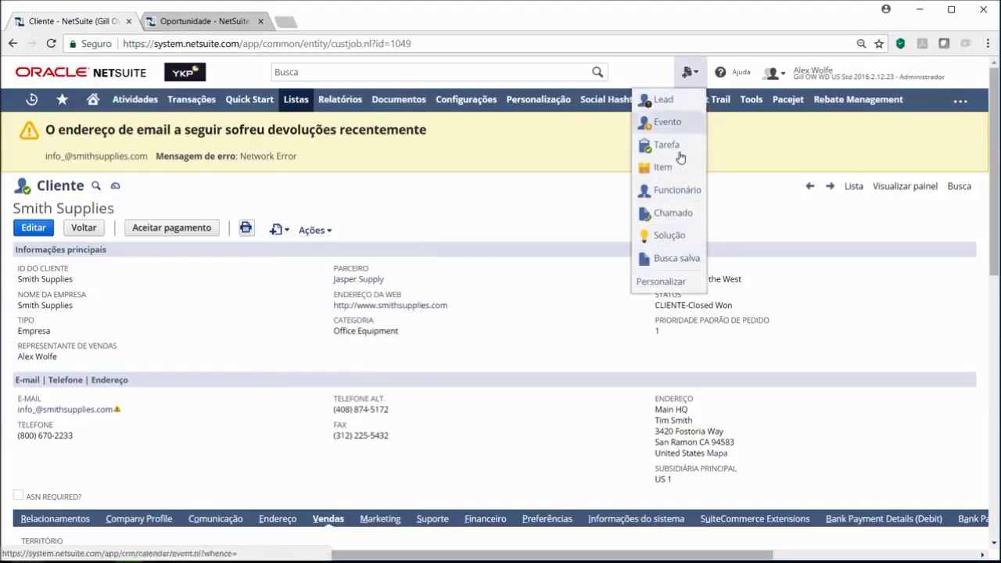
pyautogui.scroll(-1, 489, 204)
pyautogui.moveTo(996, 190); pyautogui.dragTo(997, 188)
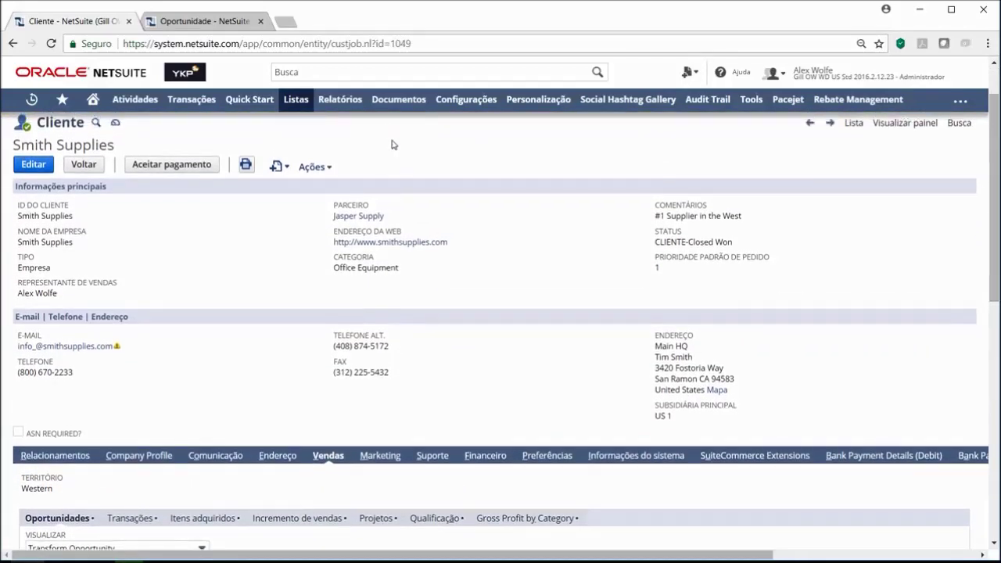
# Step: Examine the global create shortcuts again together with the actions offered on the customer record
pyautogui.moveTo(295, 99)
pyautogui.moveTo(344, 167)
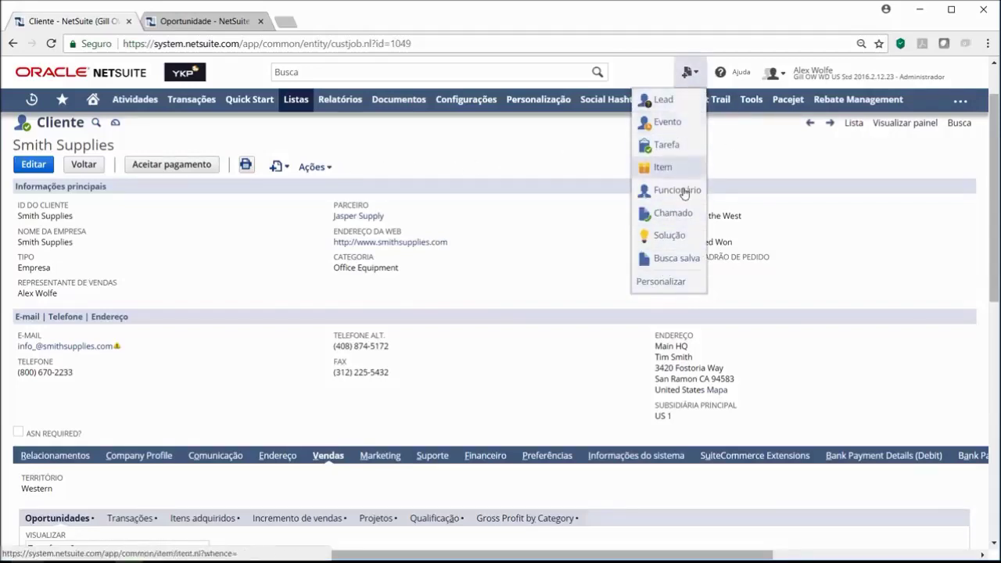
pyautogui.moveTo(288, 168)
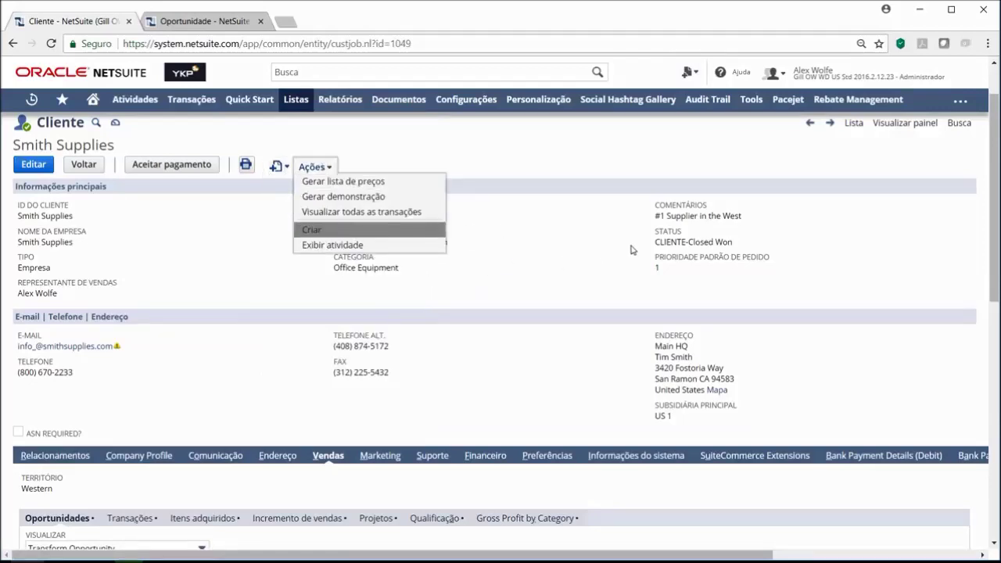
# Step: Review the Smith Supplies opportunity's relationships, communication, address, sales and system information, ending with its item lines
pyautogui.click(203, 22)
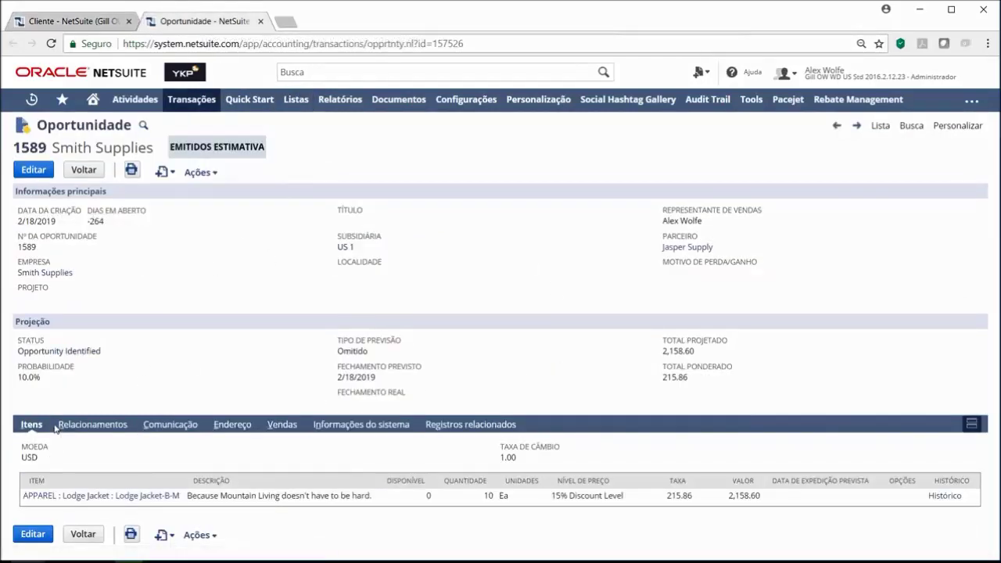
pyautogui.click(94, 427)
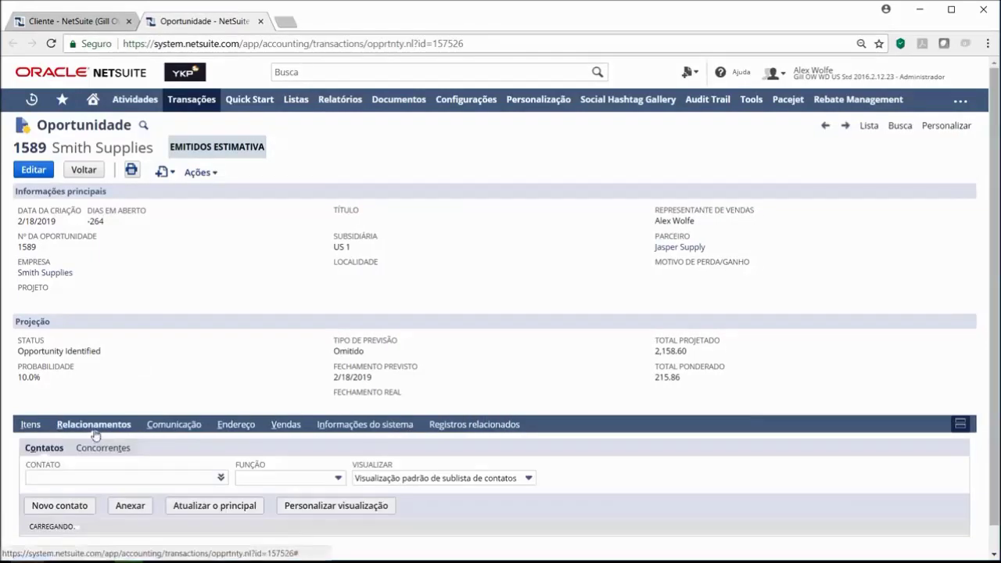
pyautogui.click(177, 426)
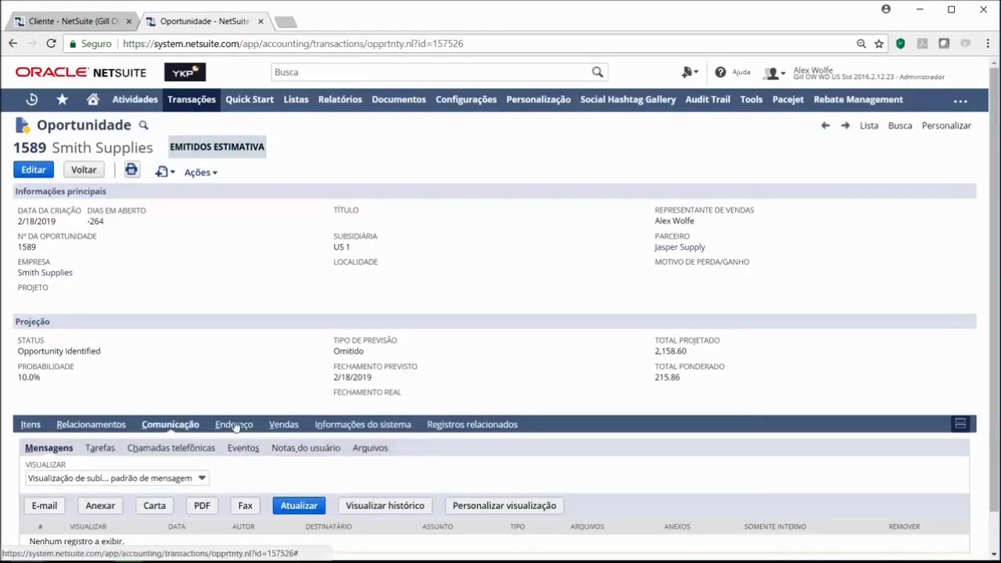
pyautogui.click(233, 427)
pyautogui.click(285, 427)
pyautogui.click(407, 427)
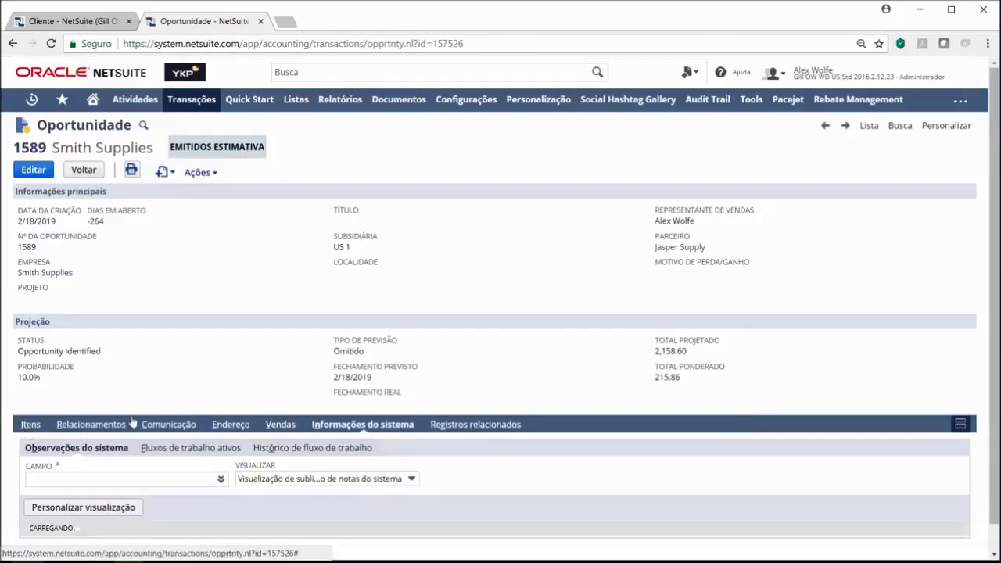
pyautogui.click(32, 425)
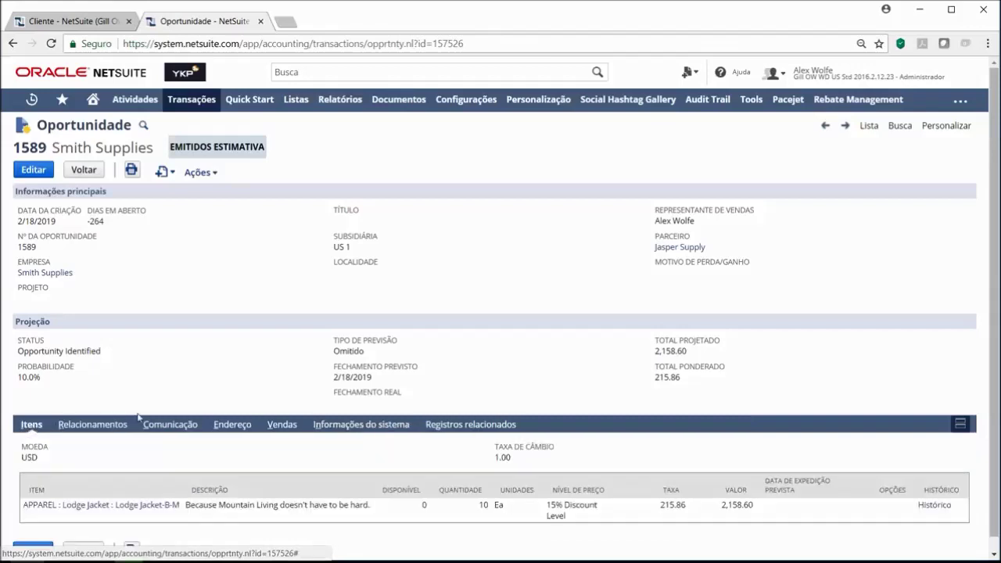
pyautogui.scroll(-1, 413, 531)
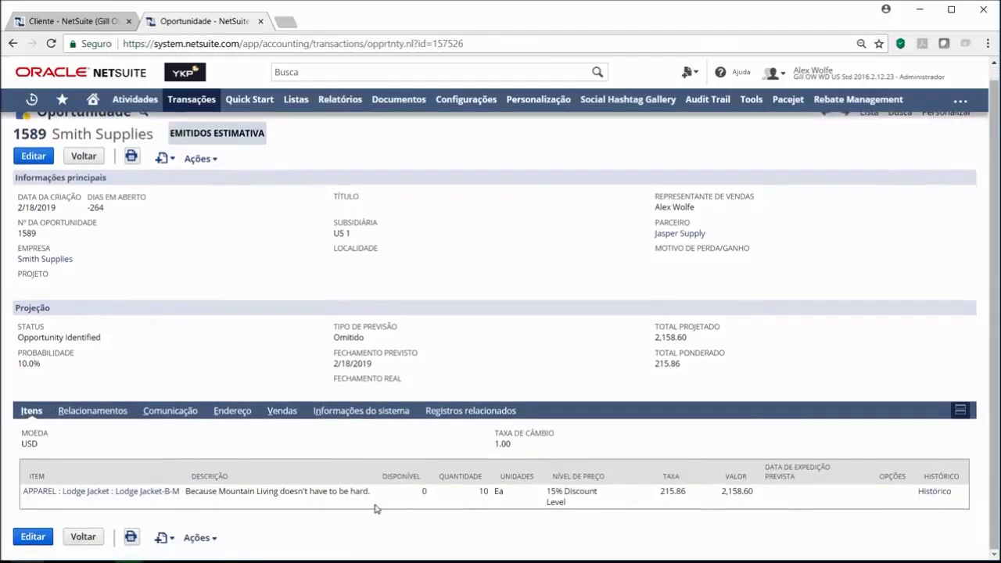
# Step: Close the opportunity and bring the customer's opportunities list into view
pyautogui.middleClick(195, 22)
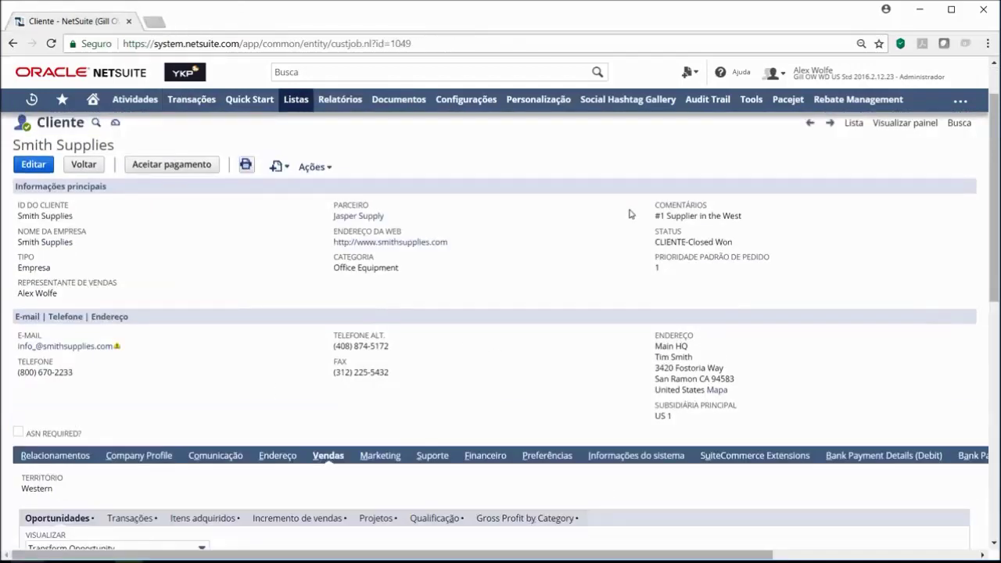
pyautogui.scroll(-5, 553, 276)
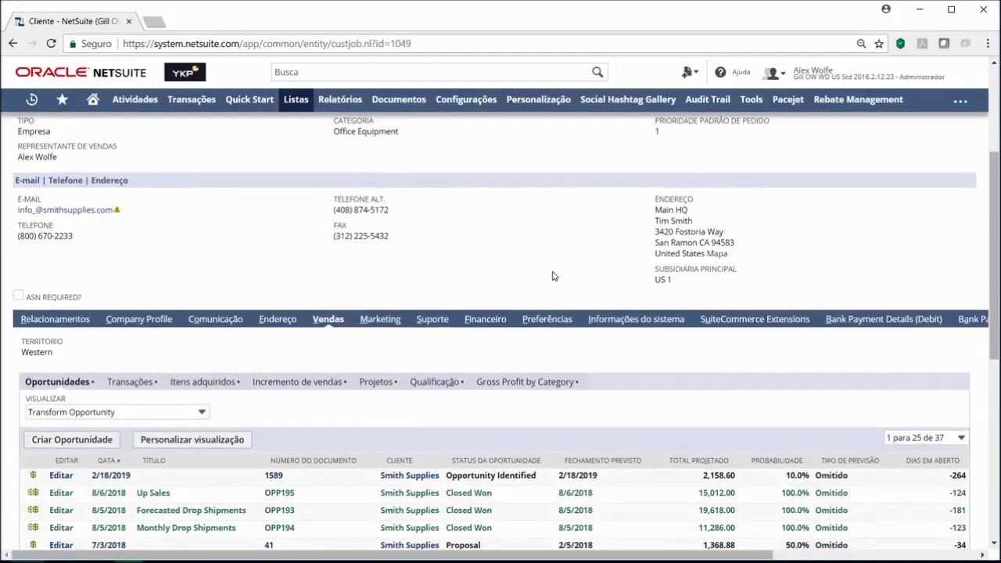
pyautogui.scroll(1, 542, 288)
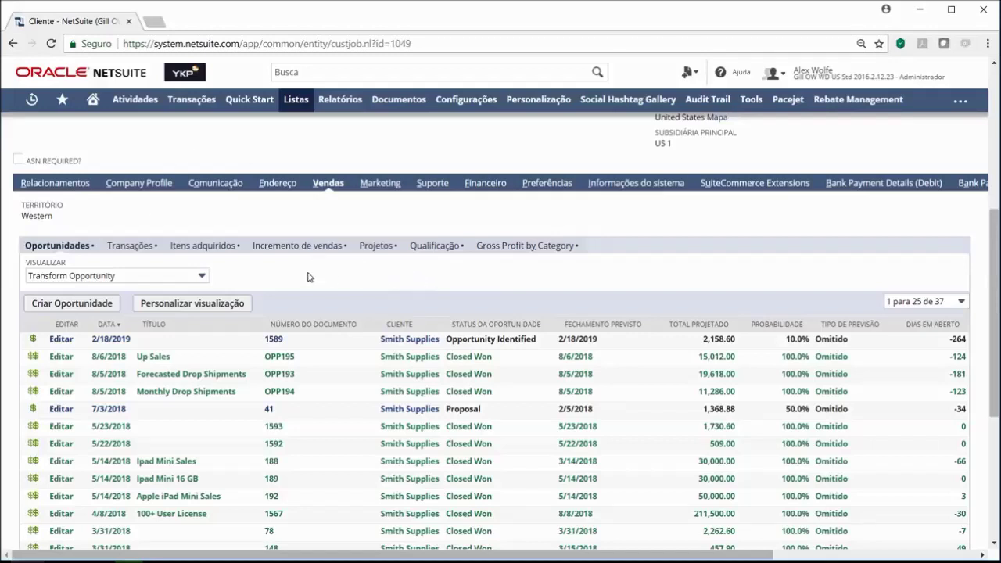
# Step: List the customer's sales transactions and load the three dated 5/25/2018 and a shipped 5/23/2018 one in separate browser tabs
pyautogui.click(130, 247)
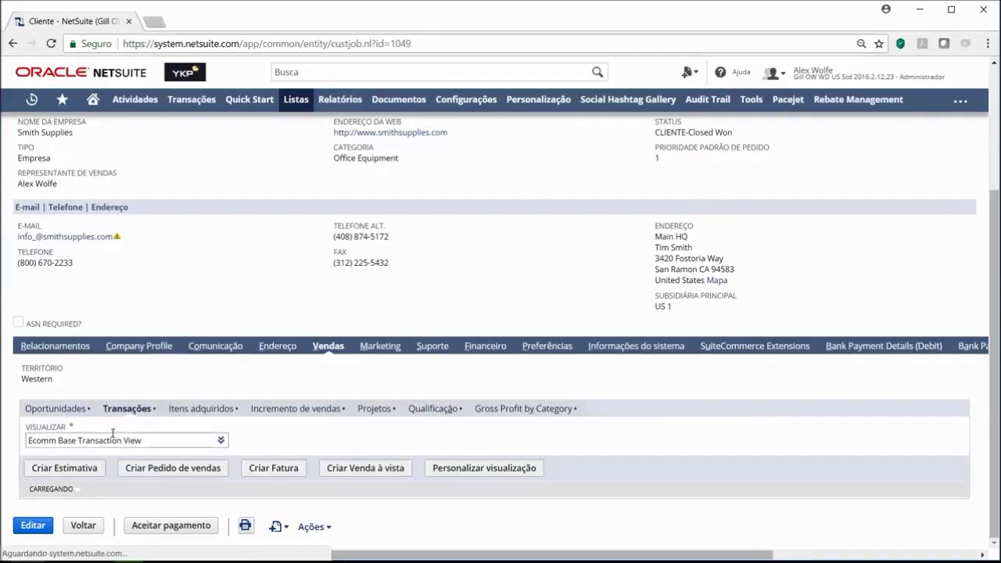
pyautogui.scroll(-2, 206, 456)
pyautogui.scroll(-1, 425, 394)
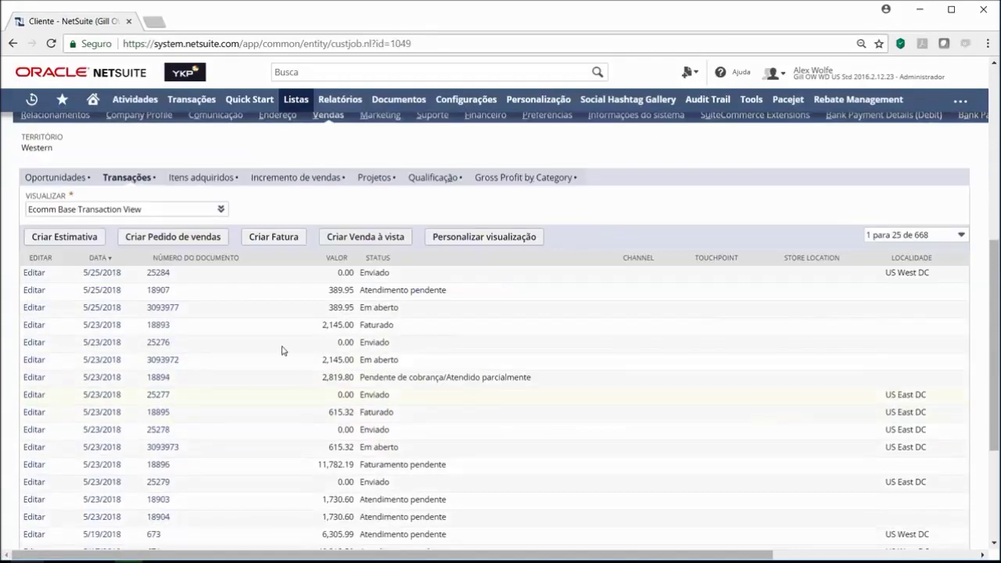
pyautogui.middleClick(157, 273)
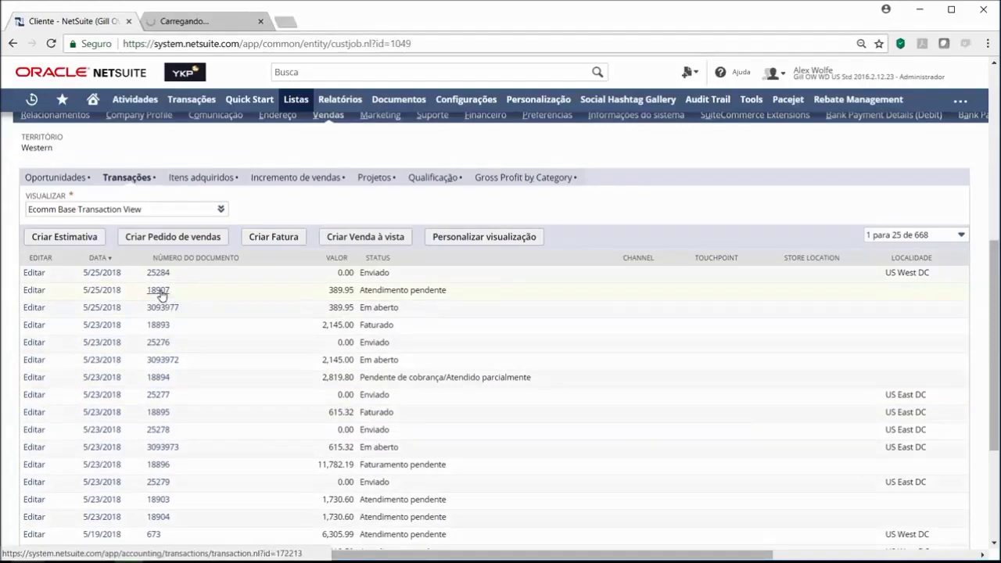
pyautogui.middleClick(159, 290)
pyautogui.middleClick(159, 324)
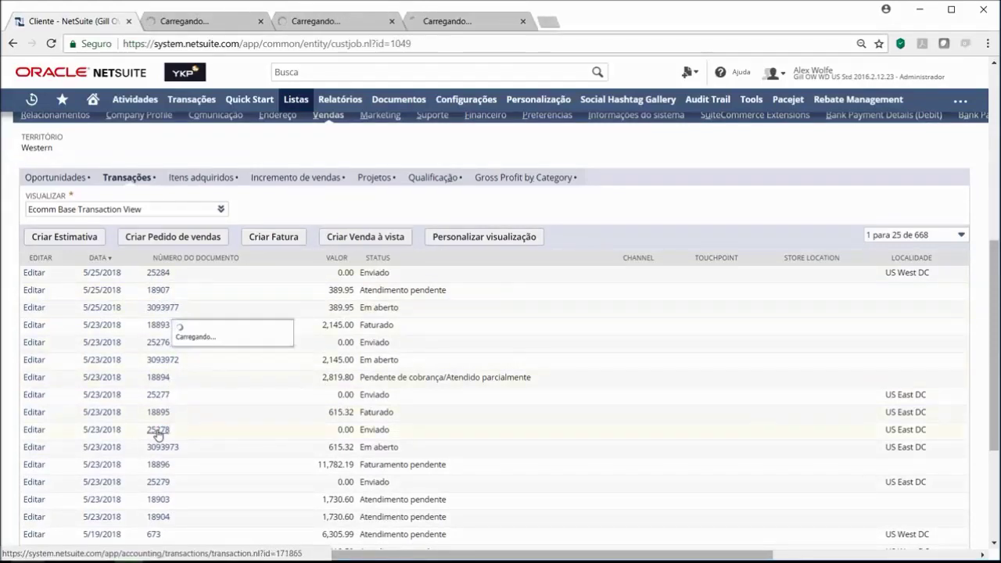
pyautogui.middleClick(159, 433)
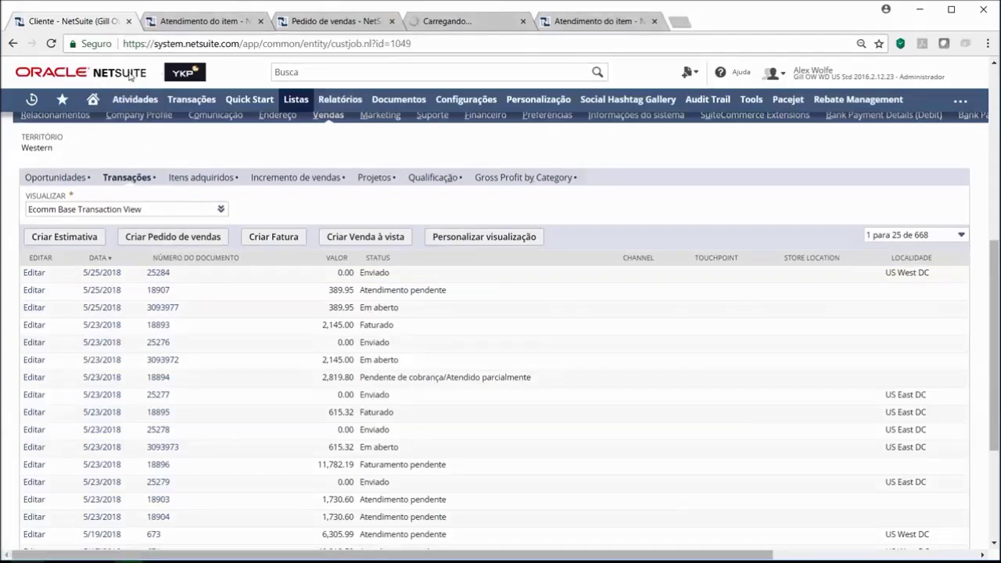
# Step: Bring the 5/25/2018 item fulfillment into view and mark the Smith Supplies name and the status in its header
pyautogui.click(211, 23)
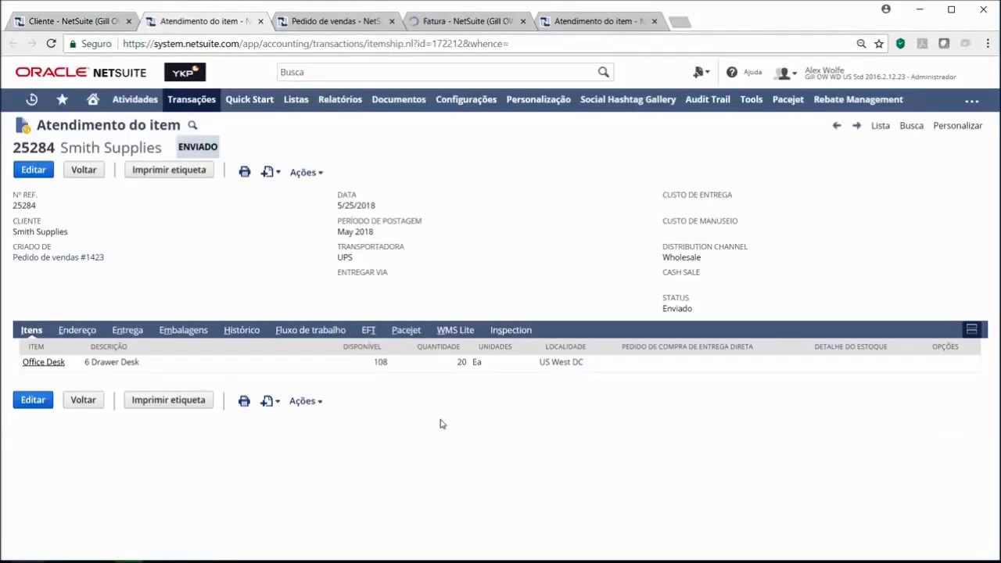
pyautogui.moveTo(62, 147); pyautogui.dragTo(166, 151)
pyautogui.click(201, 148)
pyautogui.moveTo(101, 126); pyautogui.dragTo(365, 161)
pyautogui.click(405, 140)
pyautogui.moveTo(185, 148); pyautogui.dragTo(259, 150)
pyautogui.click(324, 138)
# Step: View the item fulfillment's open and closed WMS Lite tasks, and close its browser tab
pyautogui.click(461, 333)
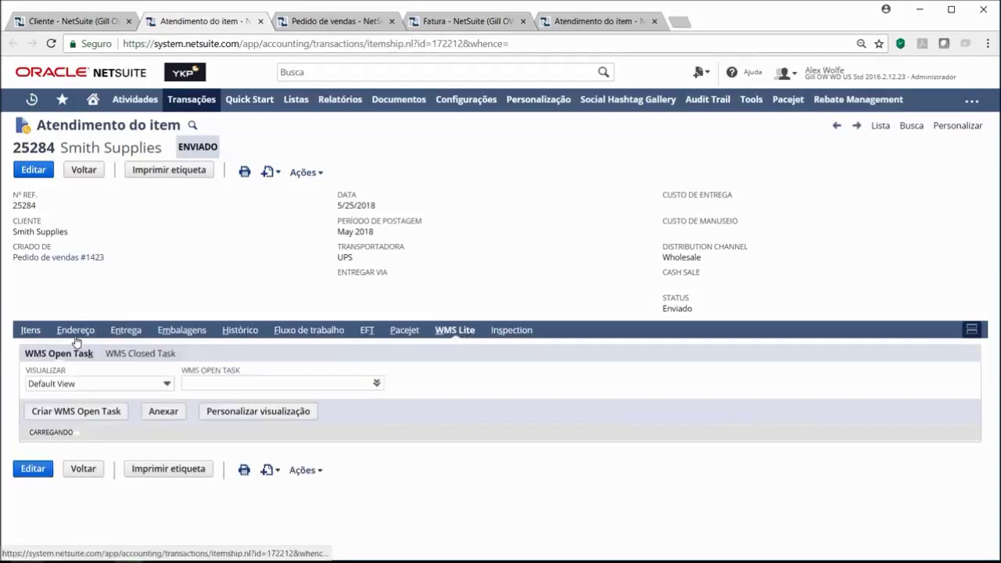
pyautogui.click(142, 356)
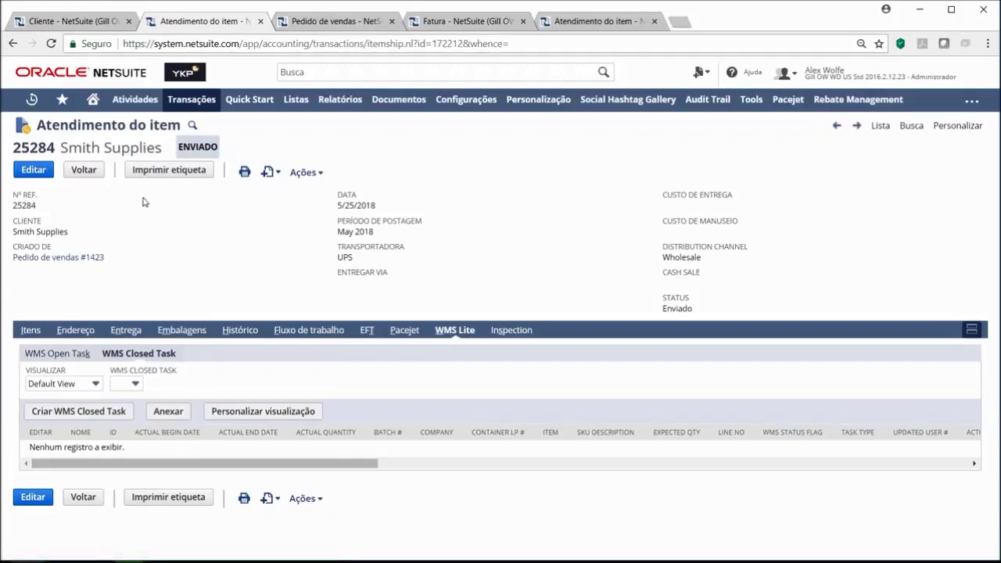
pyautogui.middleClick(226, 23)
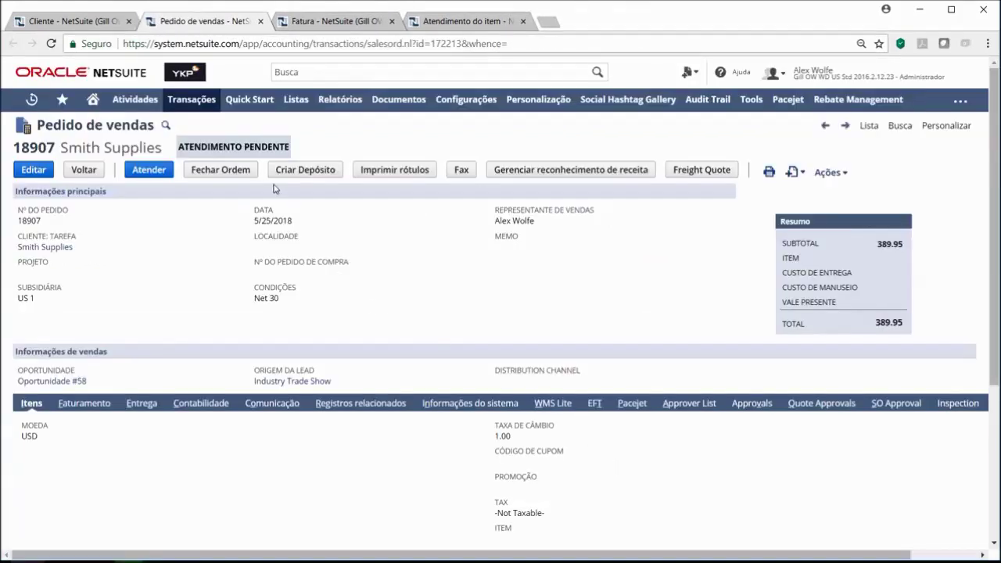
# Step: Mark the Atendimento pendente status in the sales order's header
pyautogui.moveTo(179, 144); pyautogui.dragTo(338, 147)
pyautogui.click(338, 147)
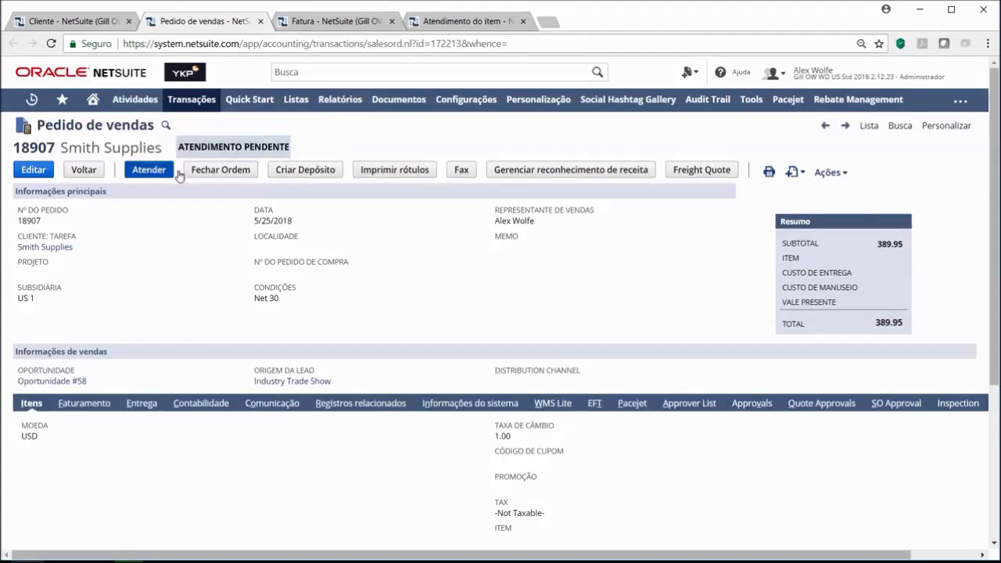
pyautogui.moveTo(174, 145); pyautogui.dragTo(318, 145)
pyautogui.click(330, 144)
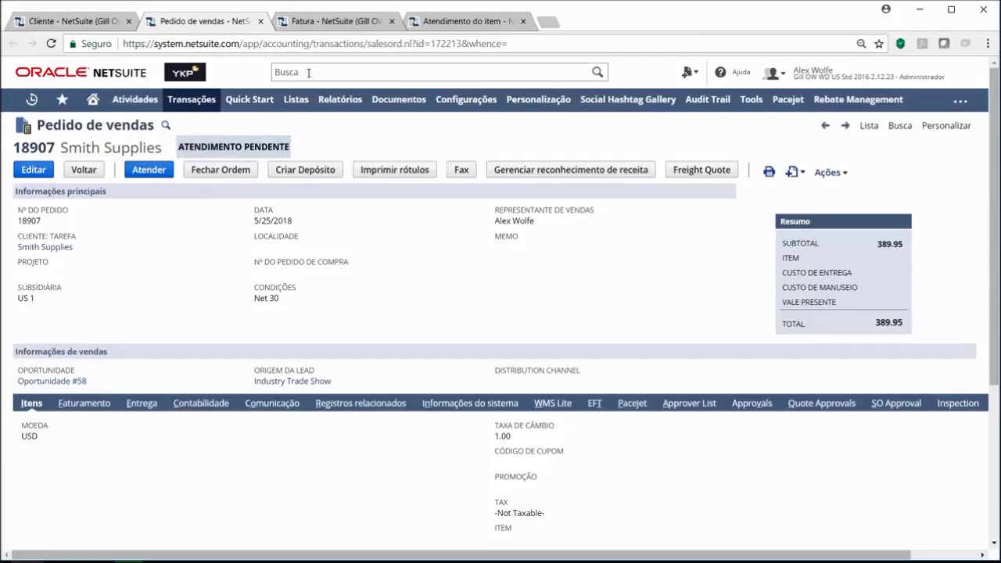
# Step: Place the remaining item fulfillment tab ahead of the invoice tab, and return to the sales order to mark its status
pyautogui.click(477, 22)
pyautogui.moveTo(479, 24); pyautogui.dragTo(348, 23)
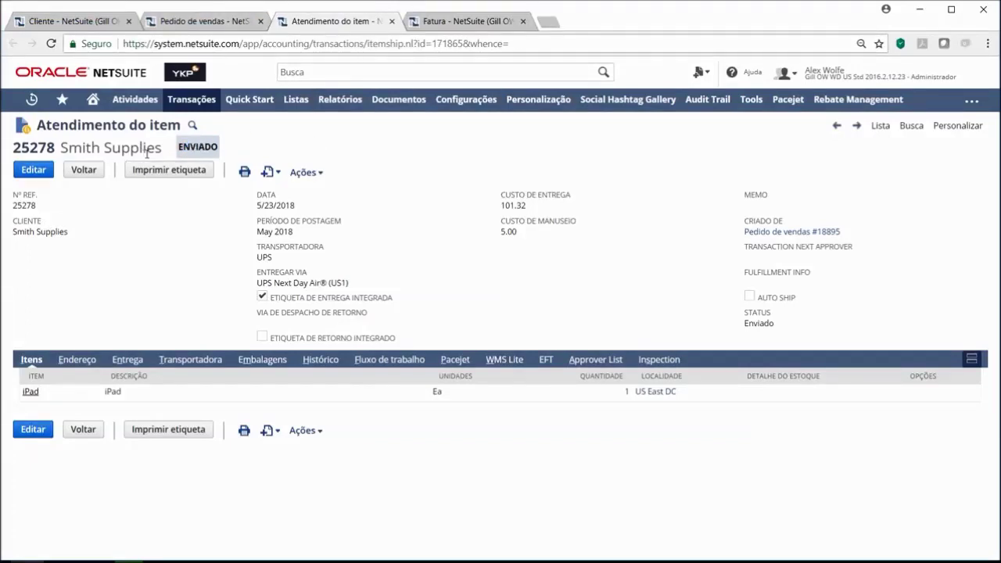
pyautogui.click(207, 17)
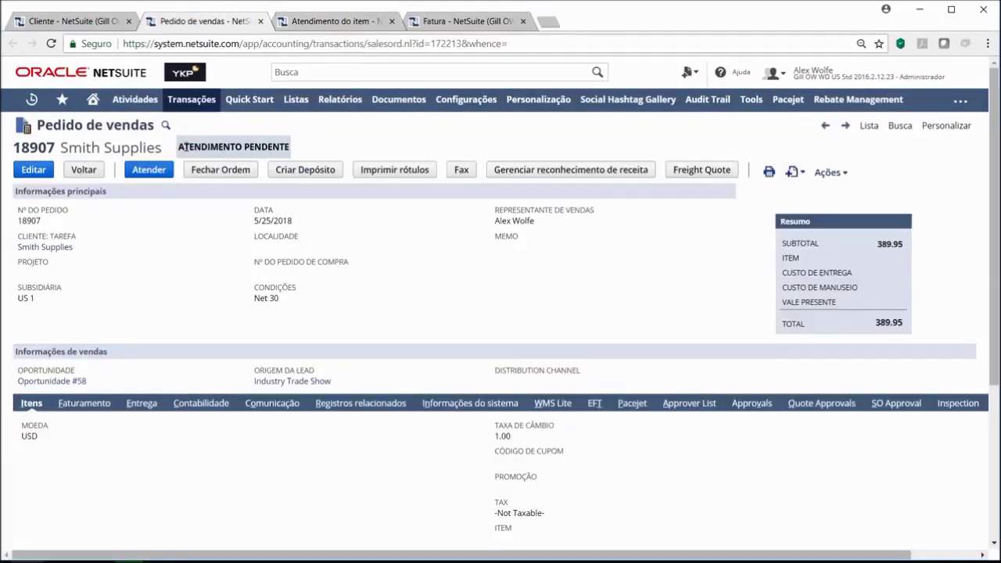
pyautogui.moveTo(184, 150); pyautogui.dragTo(291, 149)
pyautogui.click(305, 171)
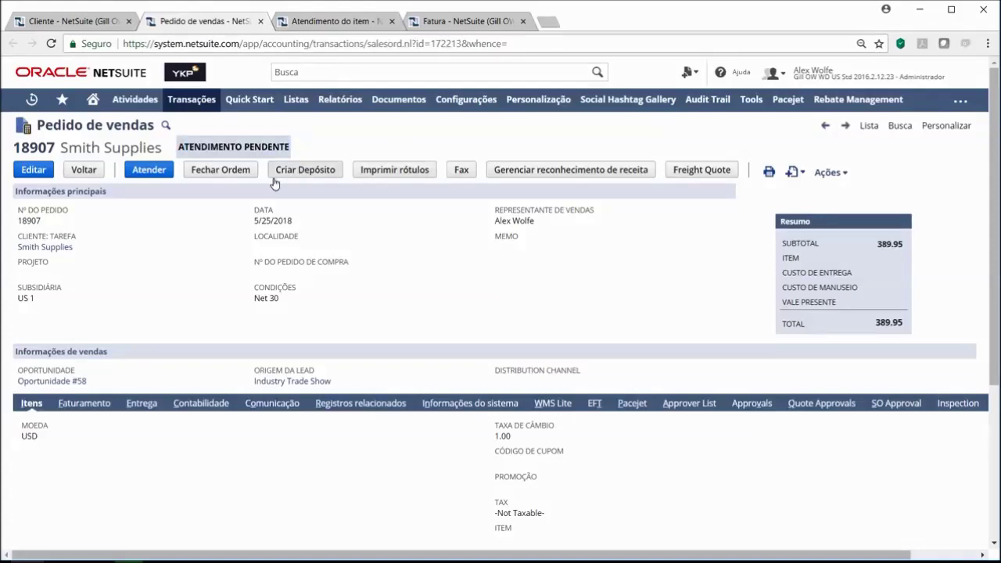
pyautogui.moveTo(188, 149); pyautogui.dragTo(329, 151)
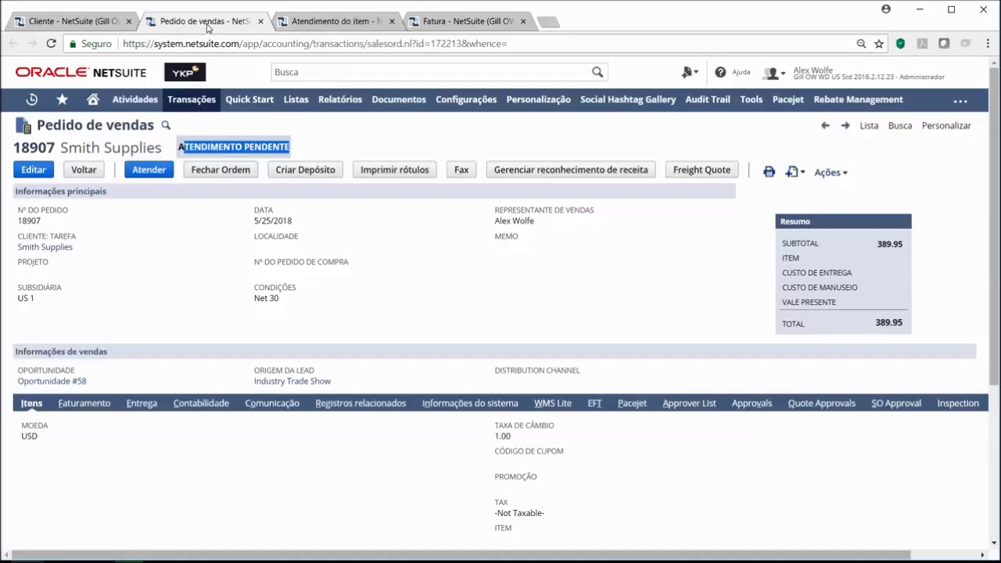
pyautogui.click(319, 242)
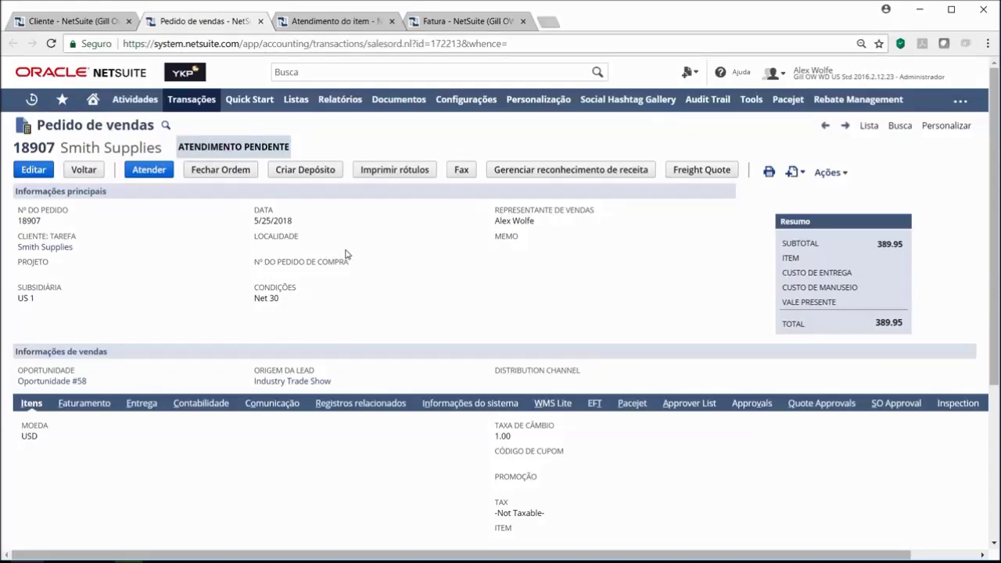
# Step: Open the opportunity linked to the sales order in a separate tab, mark its Fechado - Ganho status, and close it
pyautogui.middleClick(56, 384)
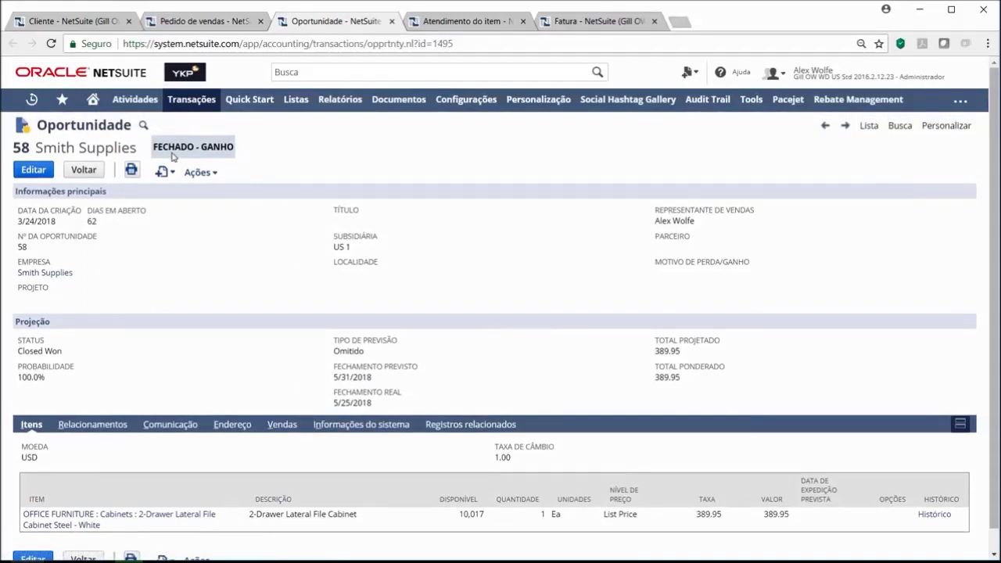
pyautogui.moveTo(153, 147); pyautogui.dragTo(281, 148)
pyautogui.click(331, 149)
pyautogui.middleClick(328, 30)
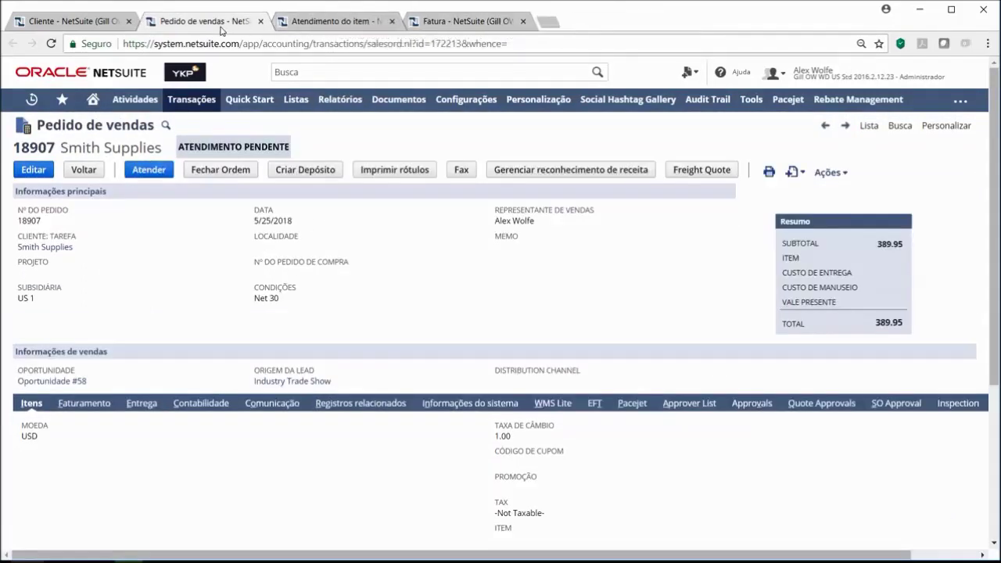
# Step: Close the sales order and item fulfillment tabs, and mark the Em aberto status in the invoice's header
pyautogui.hotkey('ctrl', 'w')
pyautogui.middleClick(236, 25)
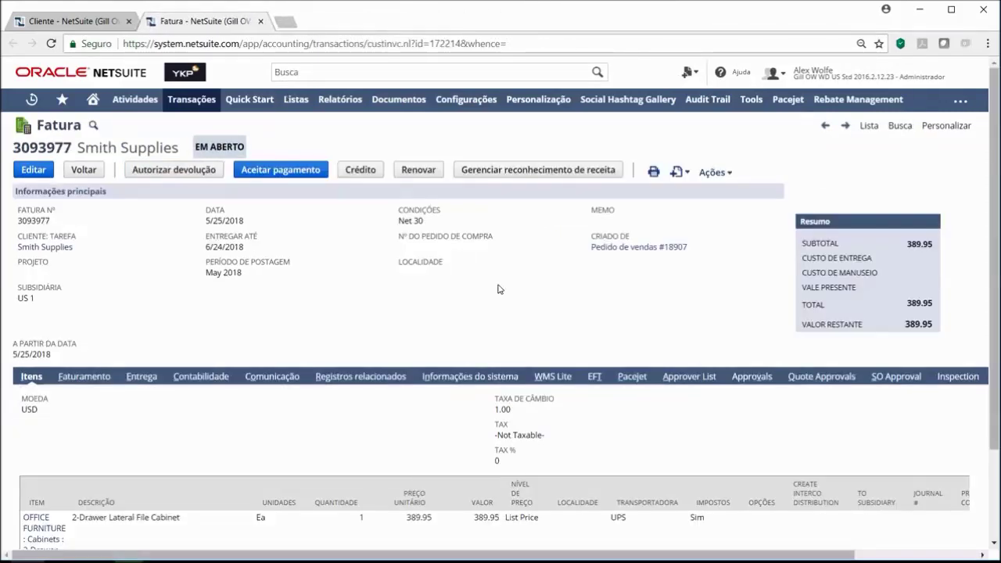
pyautogui.moveTo(194, 146); pyautogui.dragTo(274, 147)
pyautogui.click(275, 147)
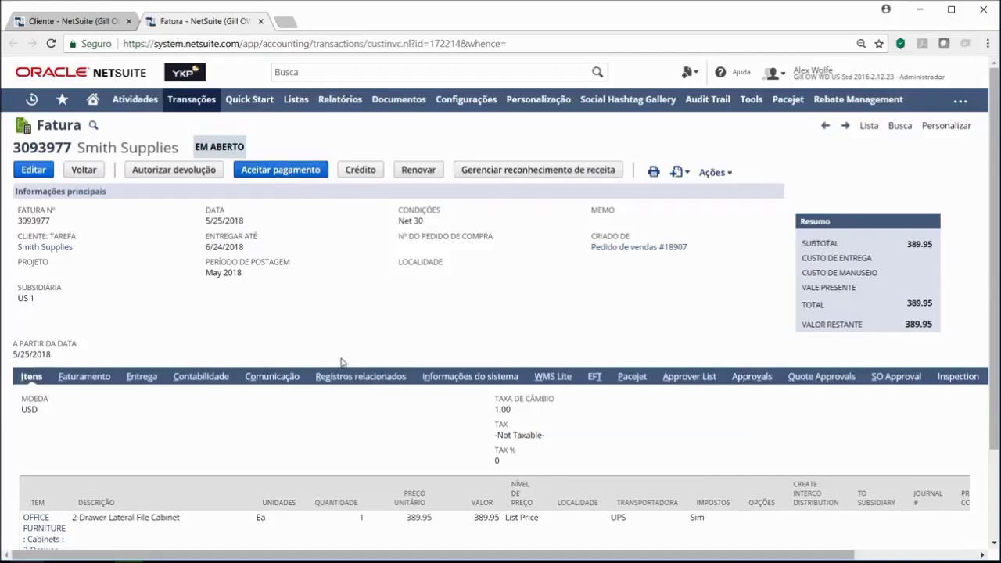
# Step: Look through the invoice, close it, and review the statuses in the customer's transactions list
pyautogui.scroll(-3, 414, 415)
pyautogui.scroll(3, 411, 416)
pyautogui.click(260, 21)
pyautogui.scroll(-5, 324, 383)
pyautogui.scroll(4, 368, 362)
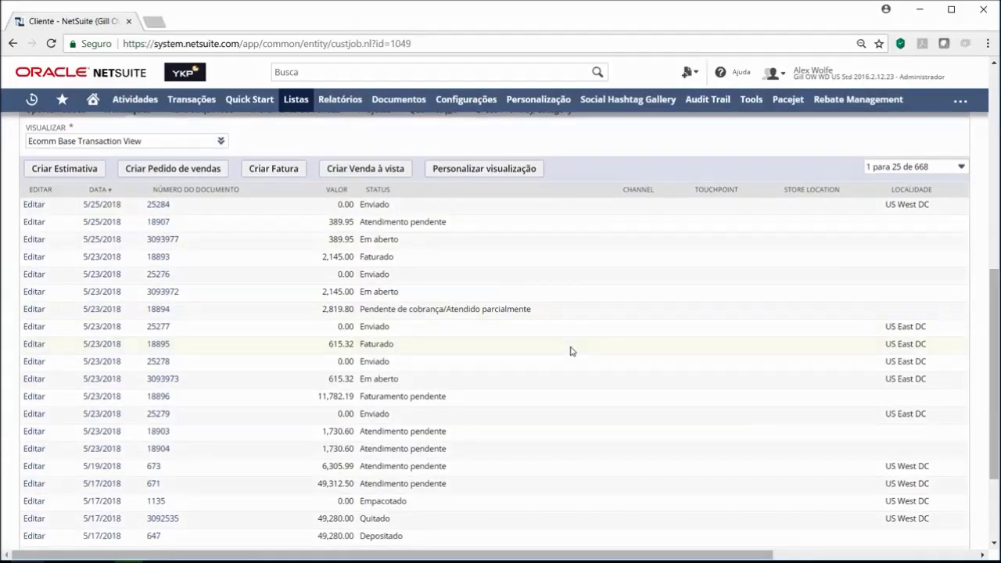
pyautogui.scroll(2, 393, 366)
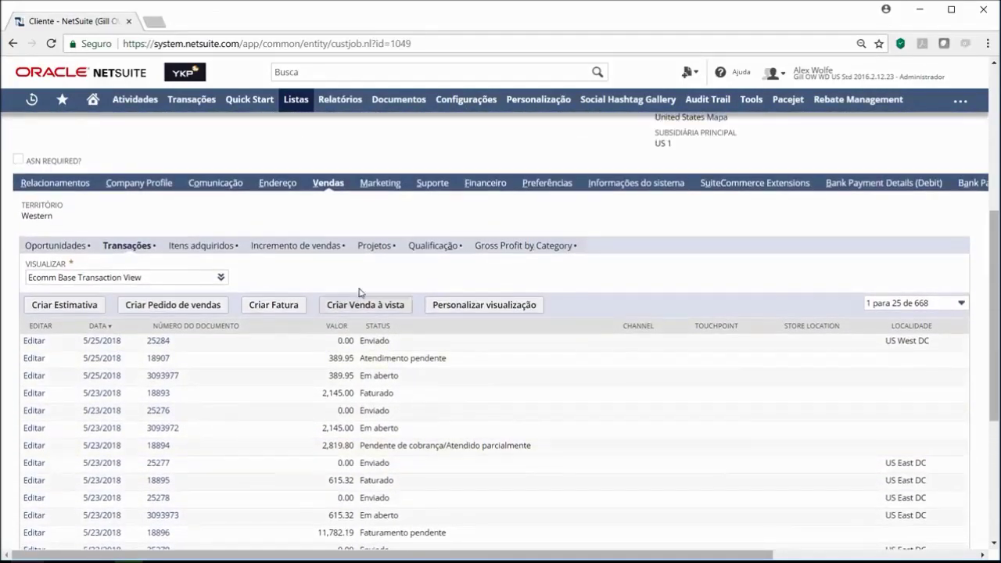
# Step: Display the projects linked to the Smith Supplies customer and review them alongside the record's main information
pyautogui.click(374, 244)
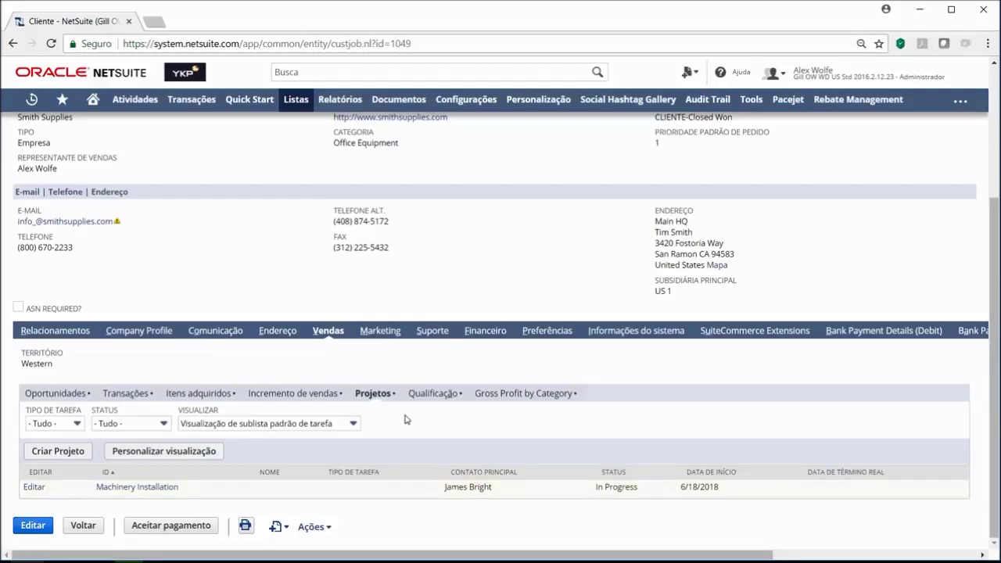
pyautogui.scroll(3, 438, 512)
pyautogui.scroll(-3, 467, 507)
# Step: Switch to the Dilley Svcs OW SRP - US - v17.1 - Standard Administrador role, logging in again when required
pyautogui.scroll(3, 465, 524)
pyautogui.moveTo(877, 78)
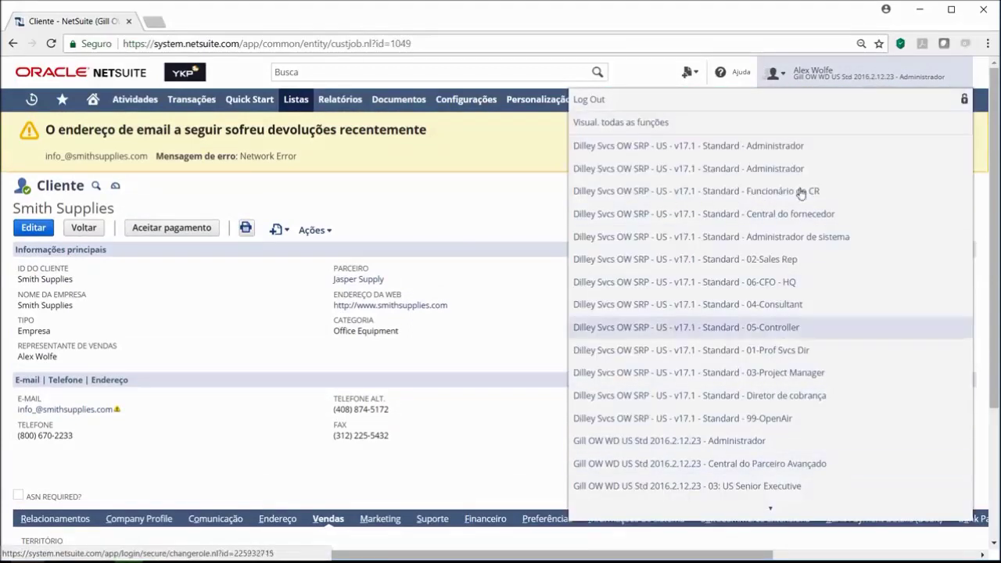
pyautogui.click(795, 146)
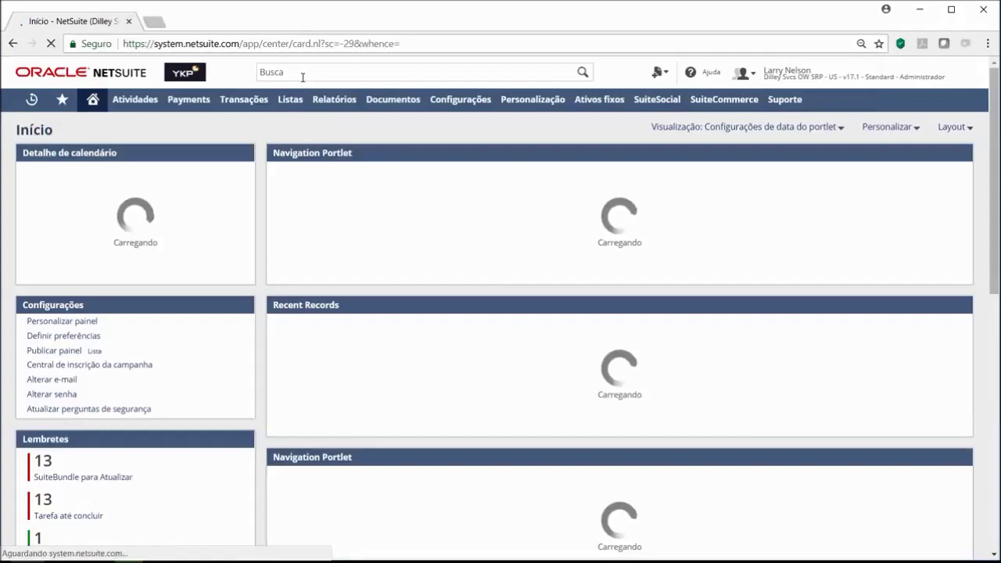
pyautogui.click(313, 71)
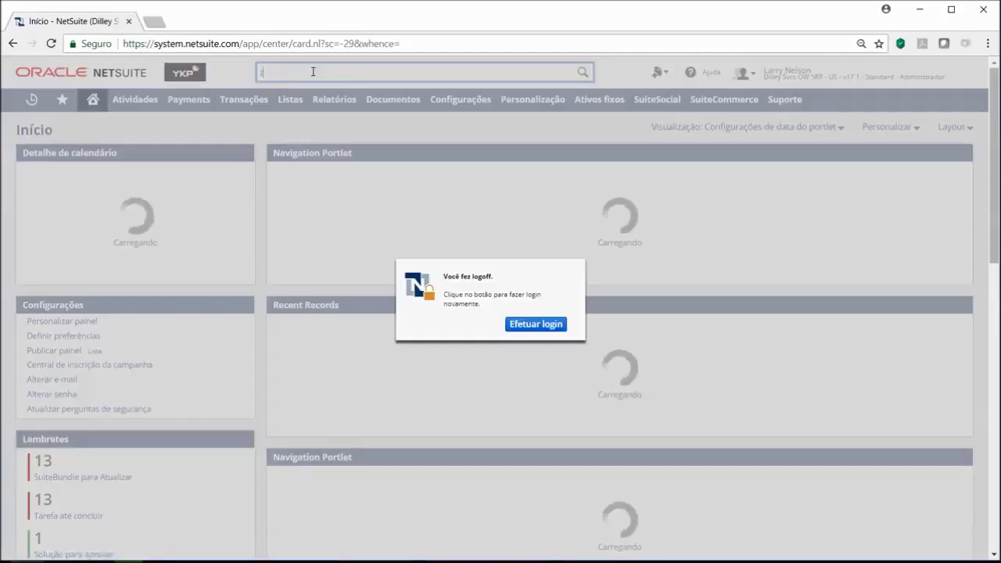
pyautogui.click(536, 324)
pyautogui.click(123, 212)
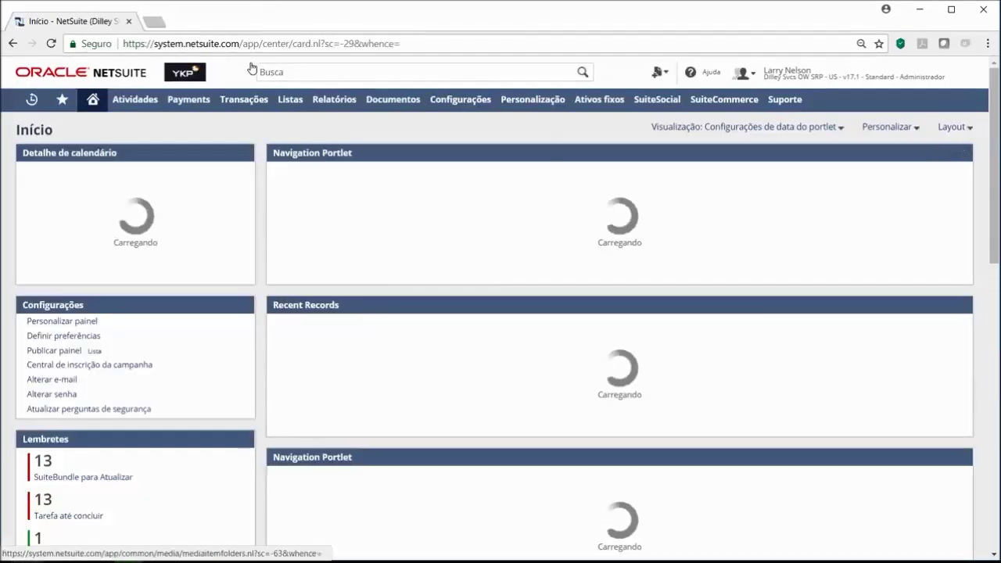
# Step: Search globally for "Altima Tec" and open the Altima Technology customer record
pyautogui.click(298, 72)
pyautogui.write('Altima')
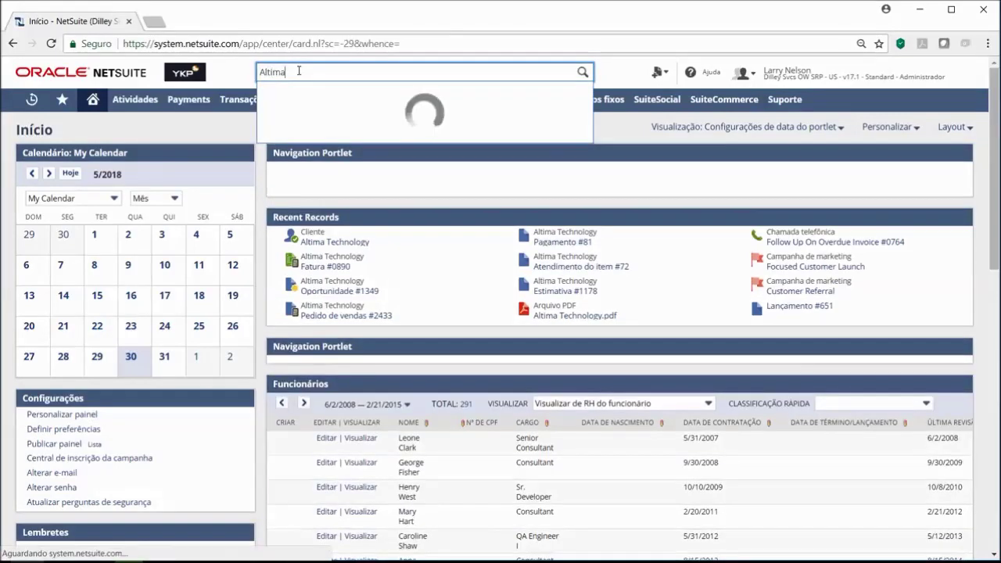
pyautogui.write(' Te')
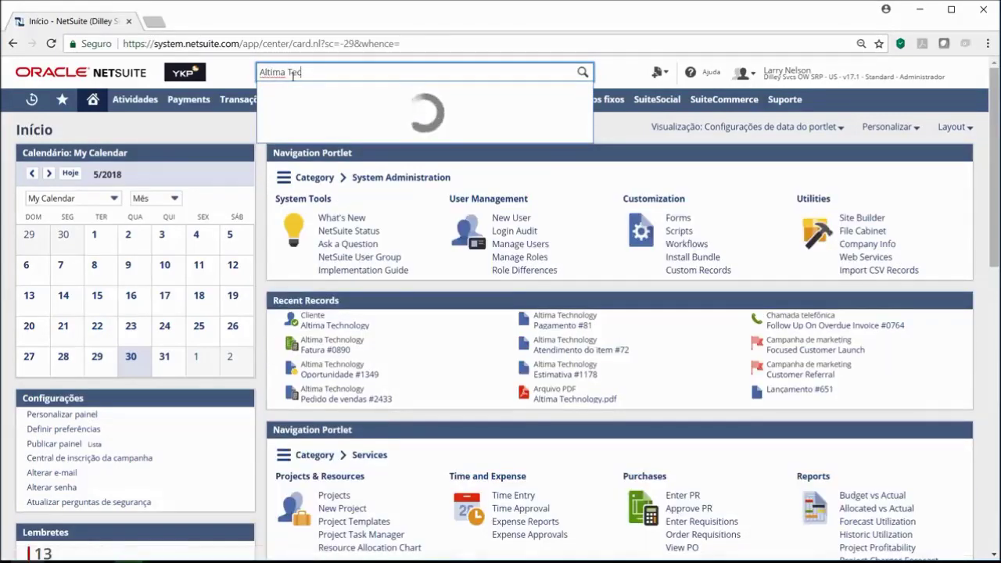
pyautogui.write('c')
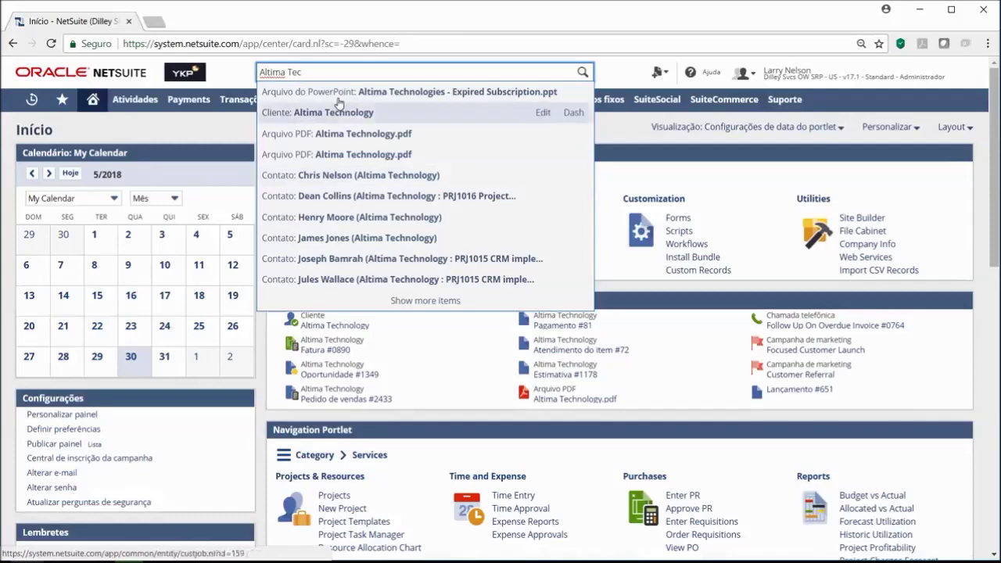
pyautogui.moveTo(831, 76)
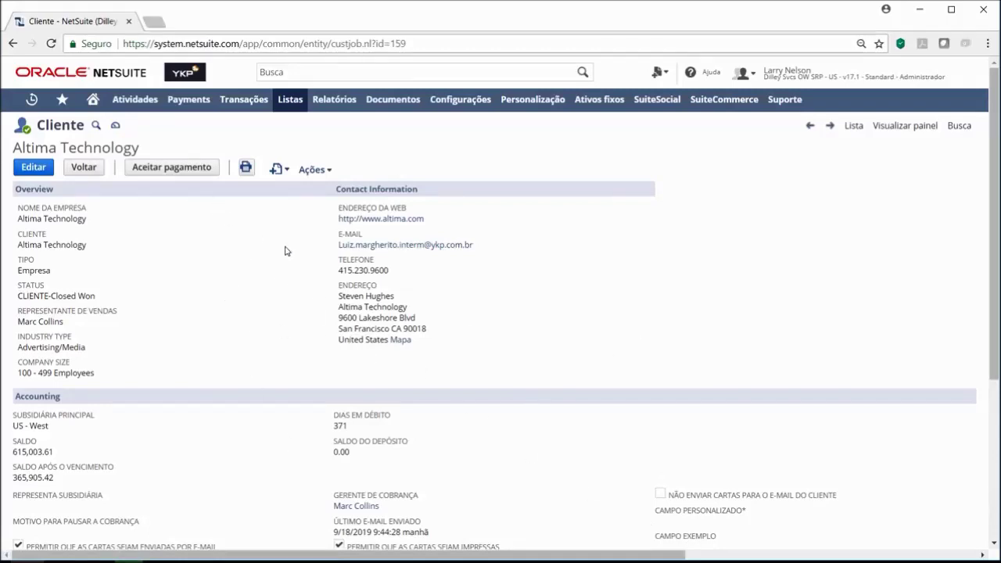
# Step: Display the projects linked to Altima Technology and review their estimated work, completion percentages, dates and statuses
pyautogui.scroll(-5, 285, 251)
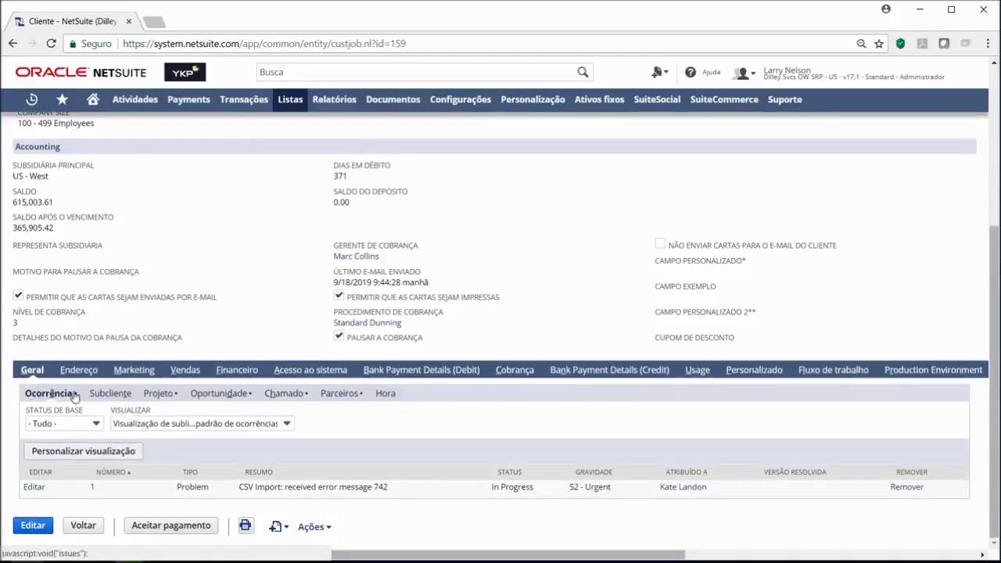
pyautogui.click(116, 393)
pyautogui.click(160, 395)
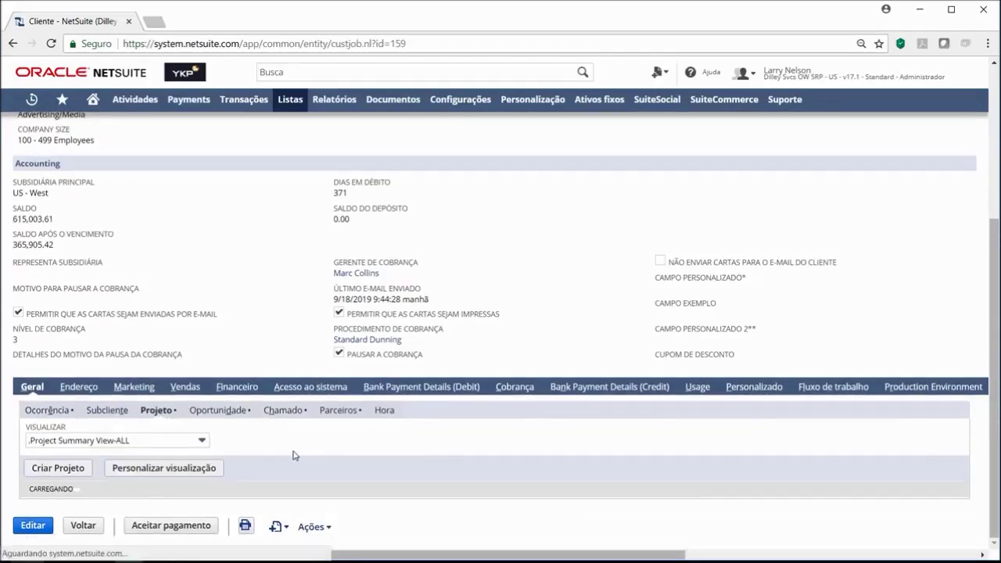
pyautogui.scroll(-3, 340, 455)
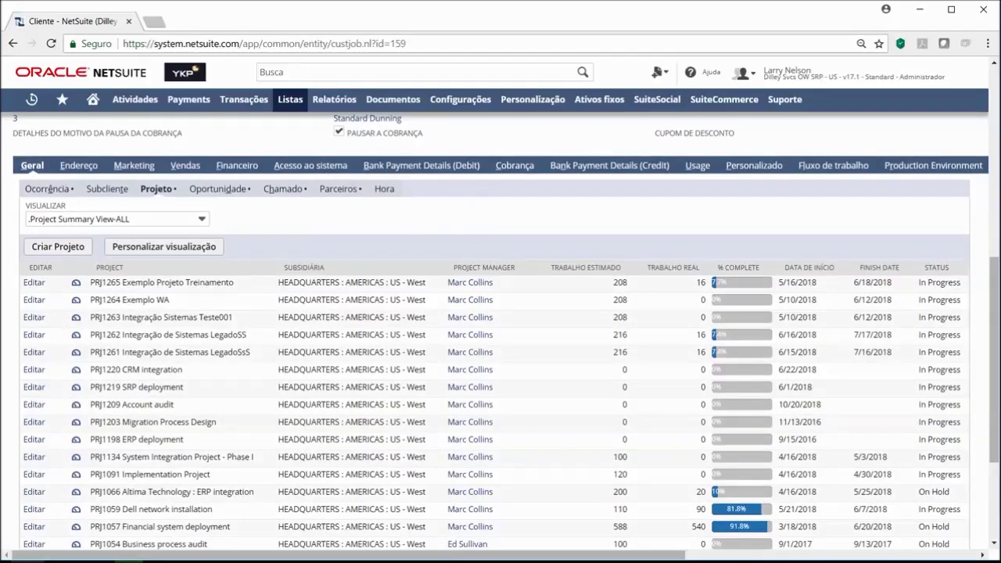
pyautogui.scroll(-2, 501, 333)
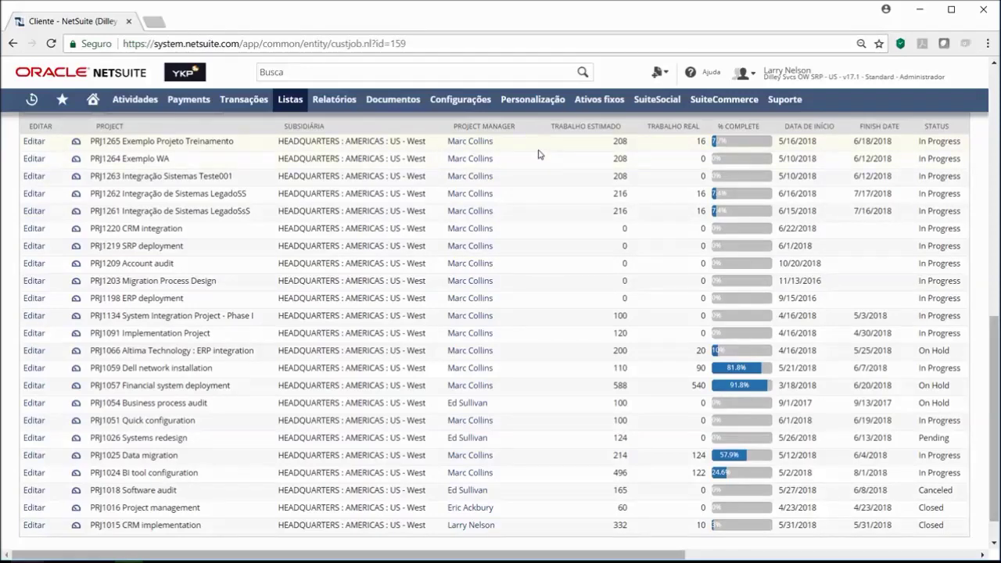
pyautogui.scroll(-1, 575, 221)
pyautogui.scroll(5, 587, 392)
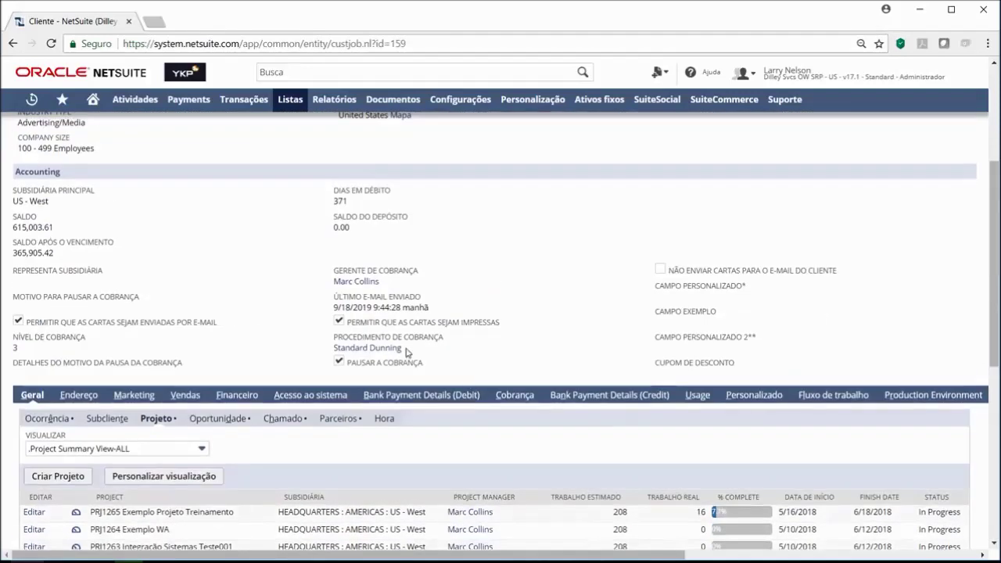
# Step: Display Altima Technology's opportunities and review their statuses, projected totals and probabilities
pyautogui.click(235, 421)
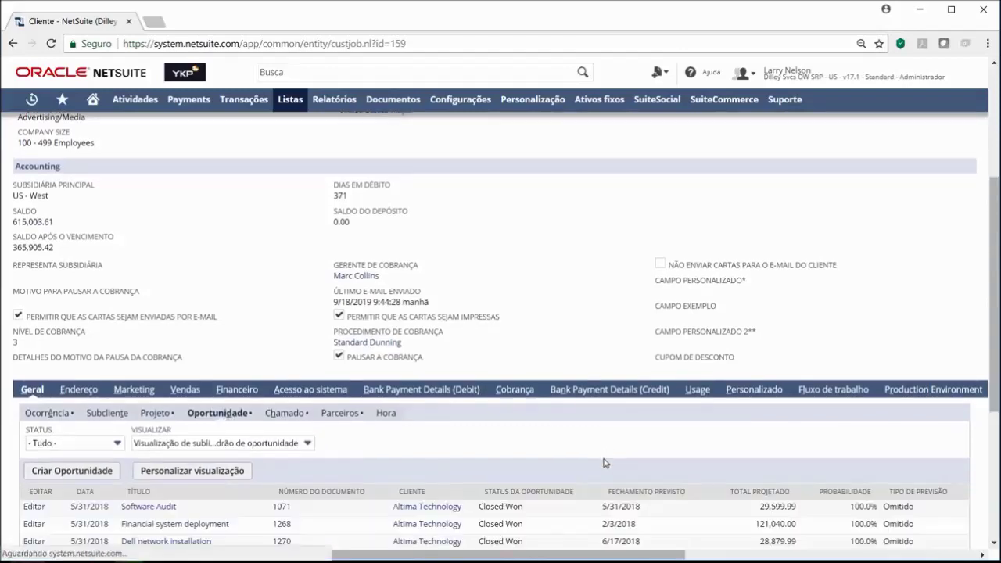
pyautogui.scroll(-2, 602, 462)
pyautogui.scroll(-1, 603, 465)
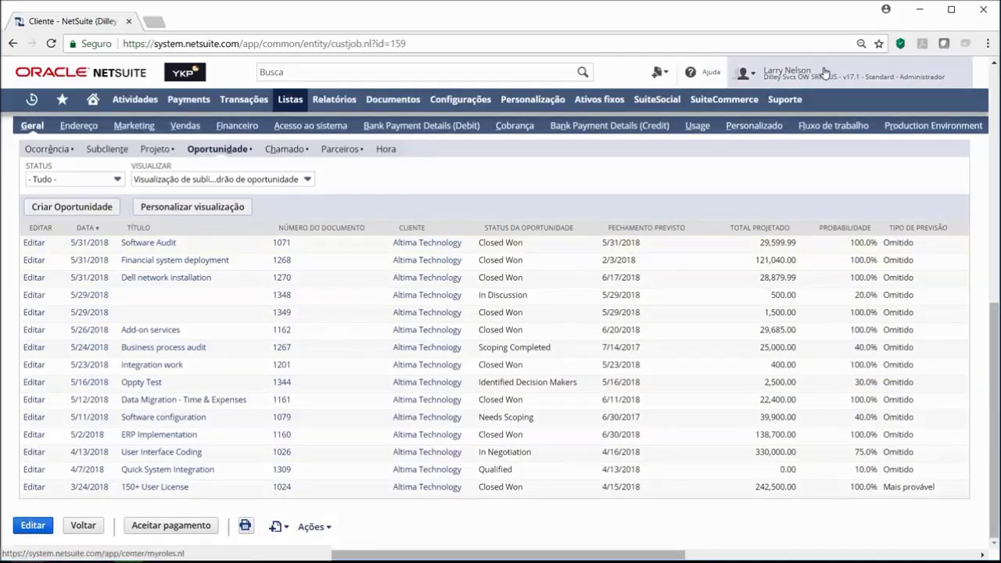
pyautogui.moveTo(826, 74)
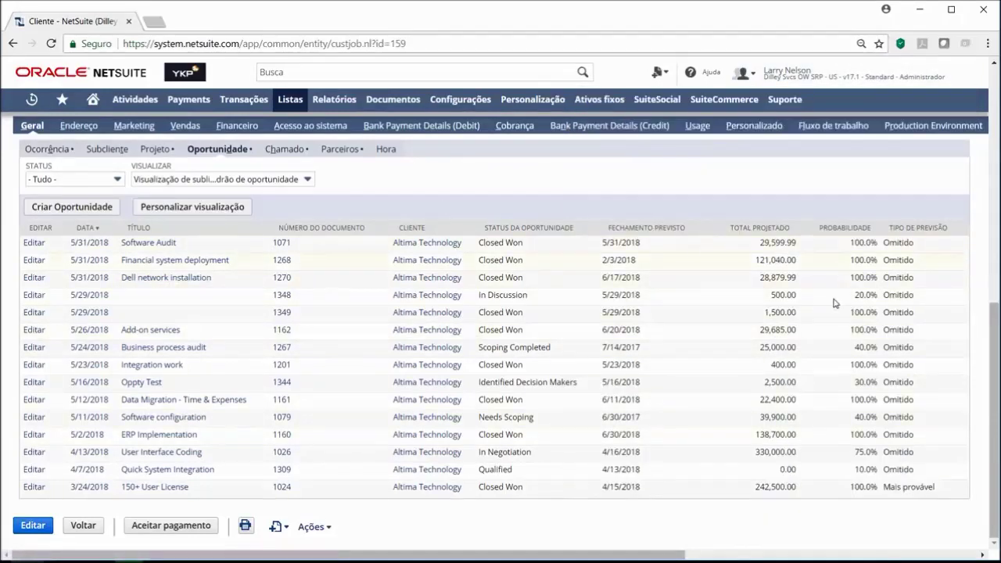
# Step: List Altima Technology's support cases, review "How do I create an online lead form" in a separate tab, and return to the customer record
pyautogui.click(291, 151)
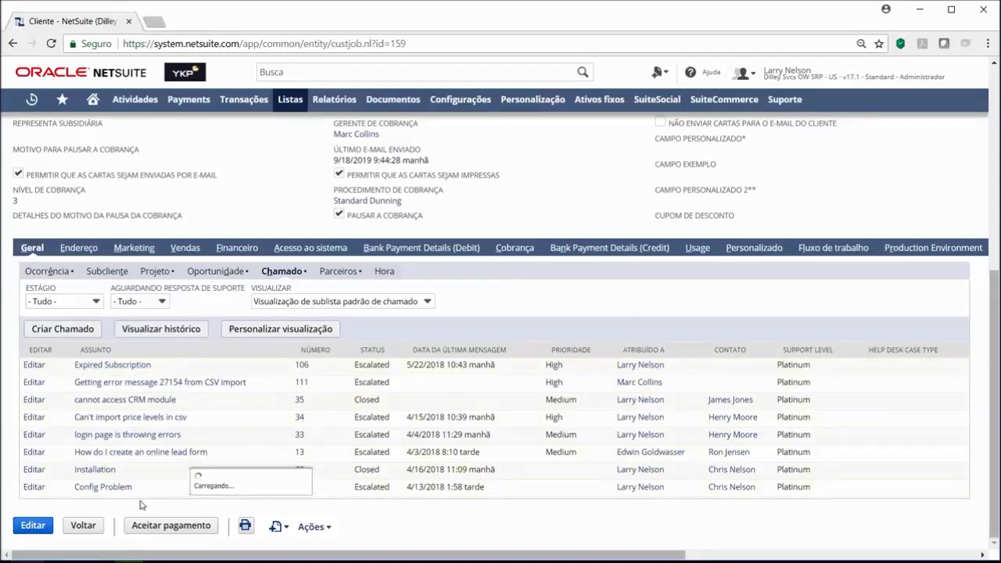
pyautogui.middleClick(144, 454)
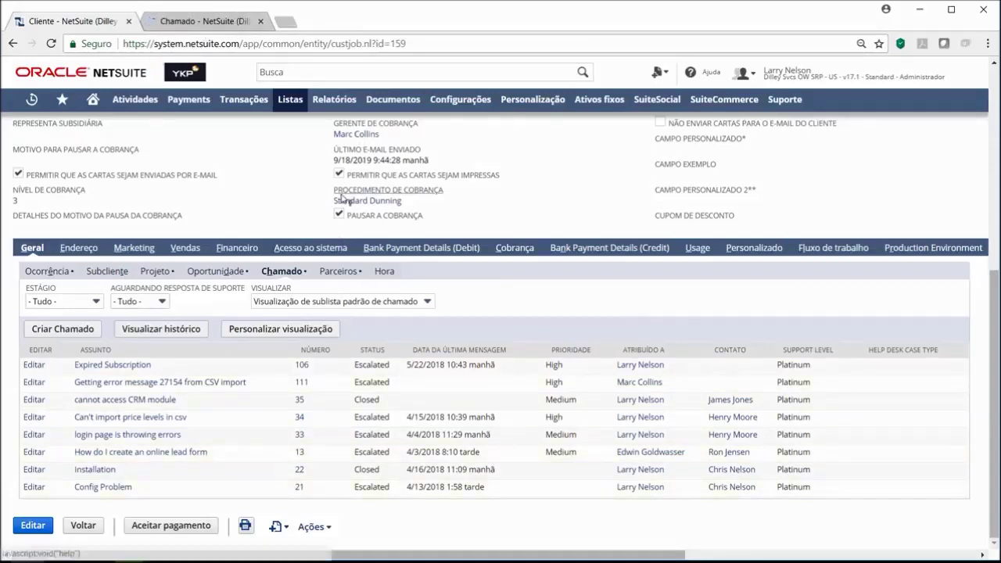
pyautogui.click(196, 24)
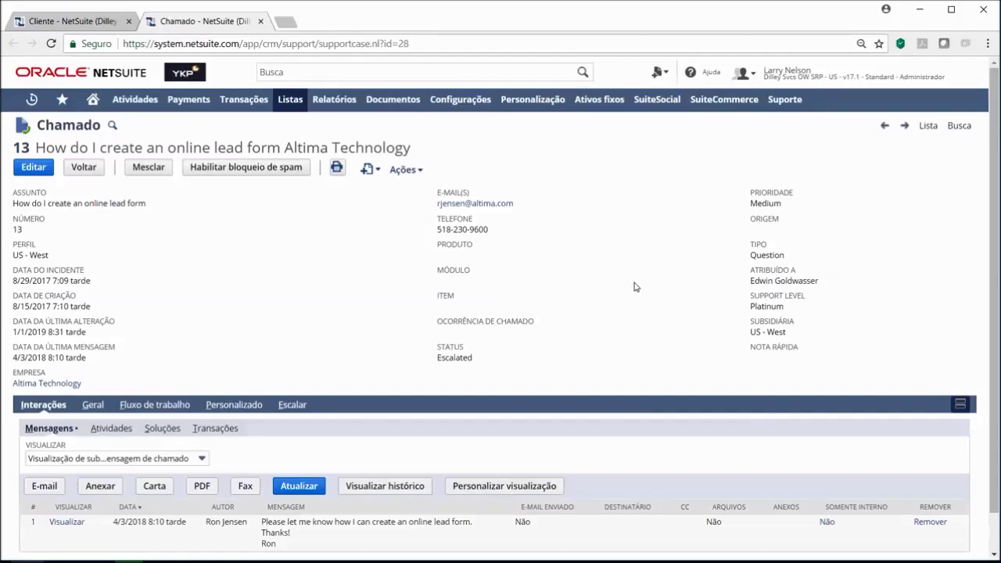
pyautogui.scroll(-1, 634, 285)
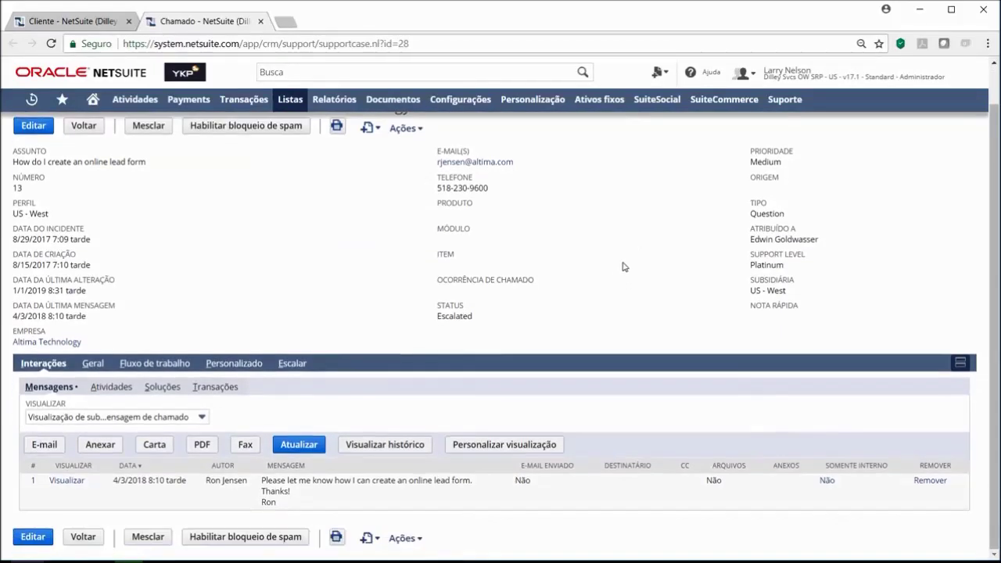
pyautogui.scroll(1, 623, 267)
pyautogui.click(70, 21)
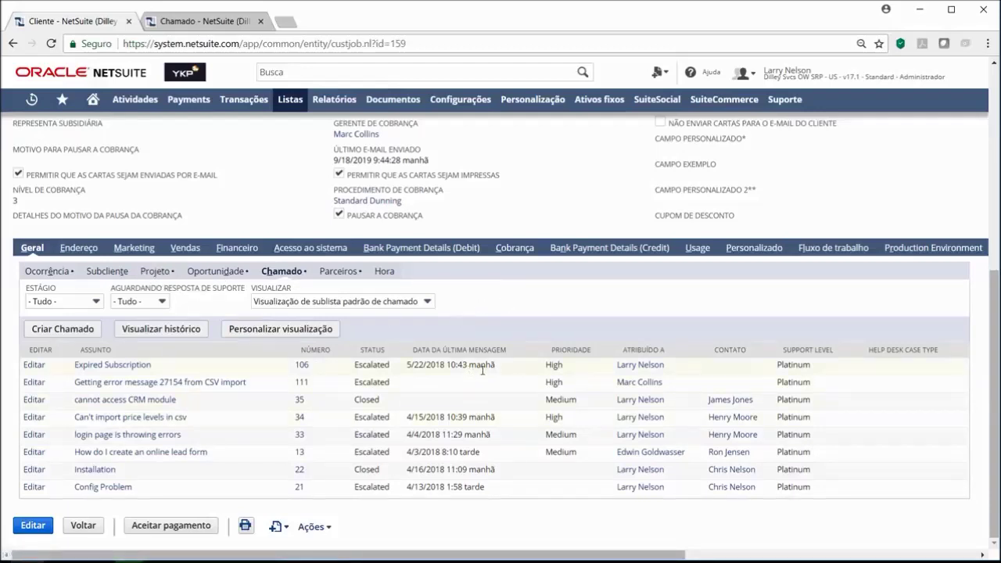
# Step: Return to the online lead form case, view its escalation history and escalation assignee, and close the case
pyautogui.hotkey('ctrl', 'Tab')
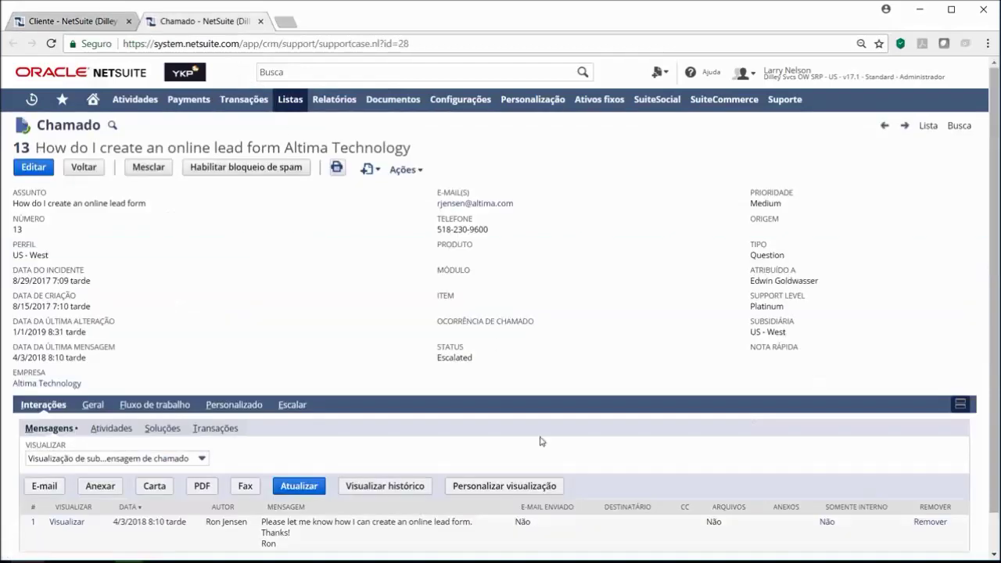
pyautogui.scroll(-1, 456, 246)
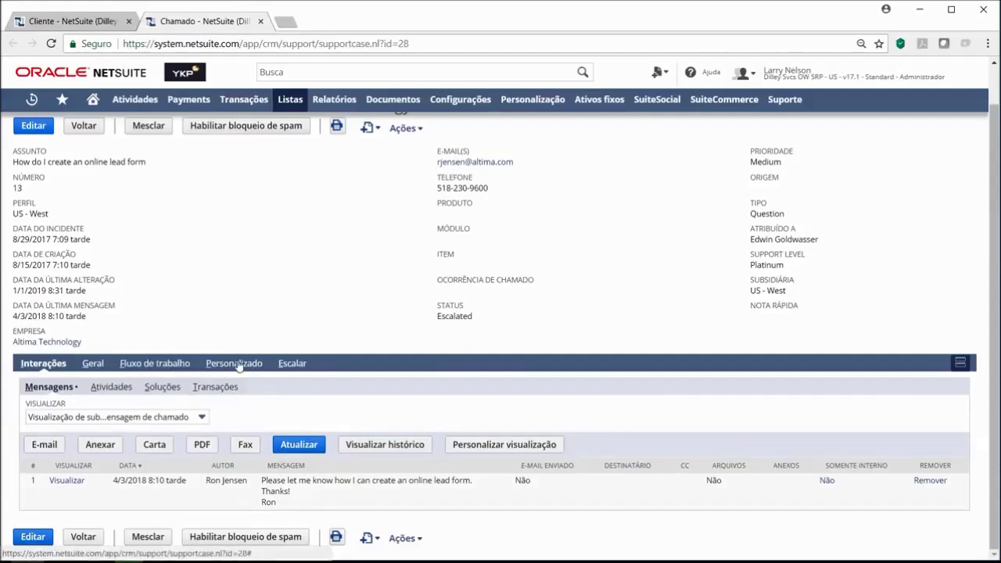
pyautogui.click(286, 364)
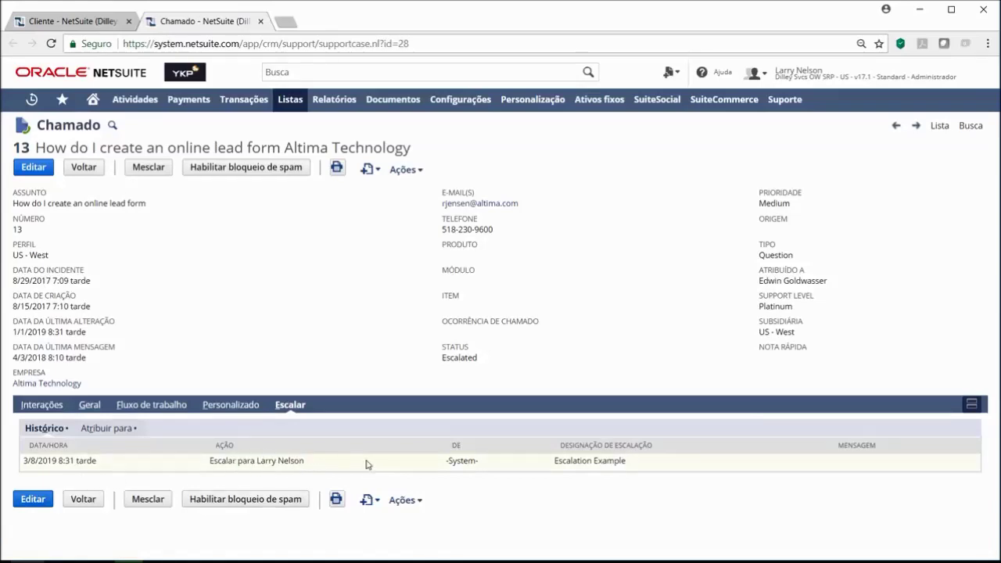
pyautogui.click(98, 429)
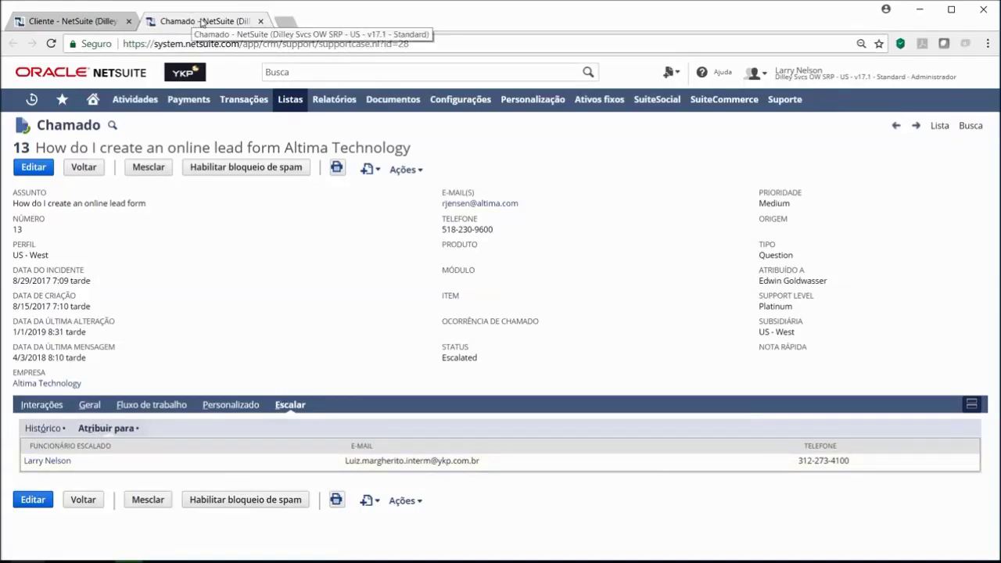
pyautogui.click(261, 21)
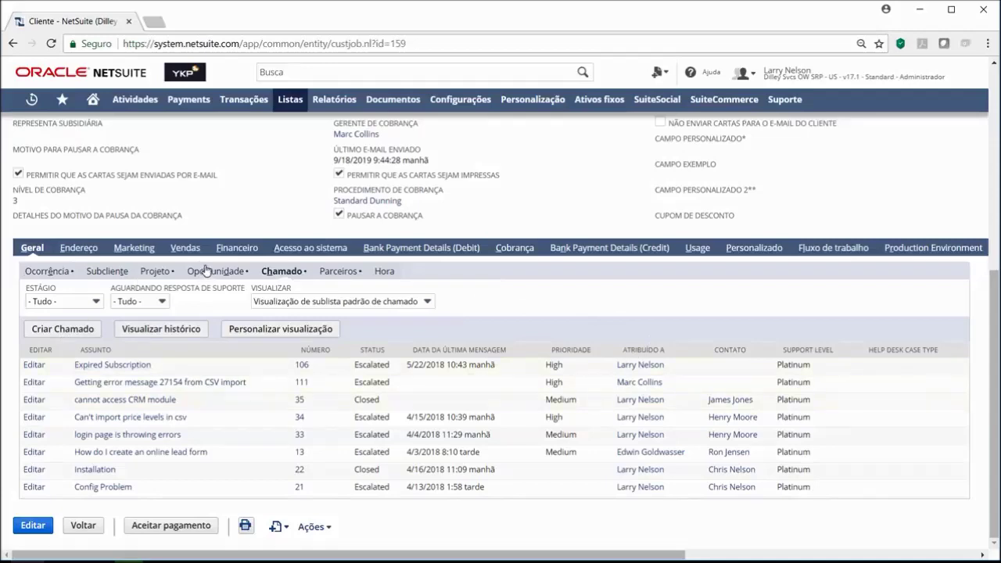
# Step: Switch back to the Gill OW WD US Std 2016.2.12.23 Administrador role
pyautogui.scroll(5, 872, 85)
pyautogui.moveTo(872, 85)
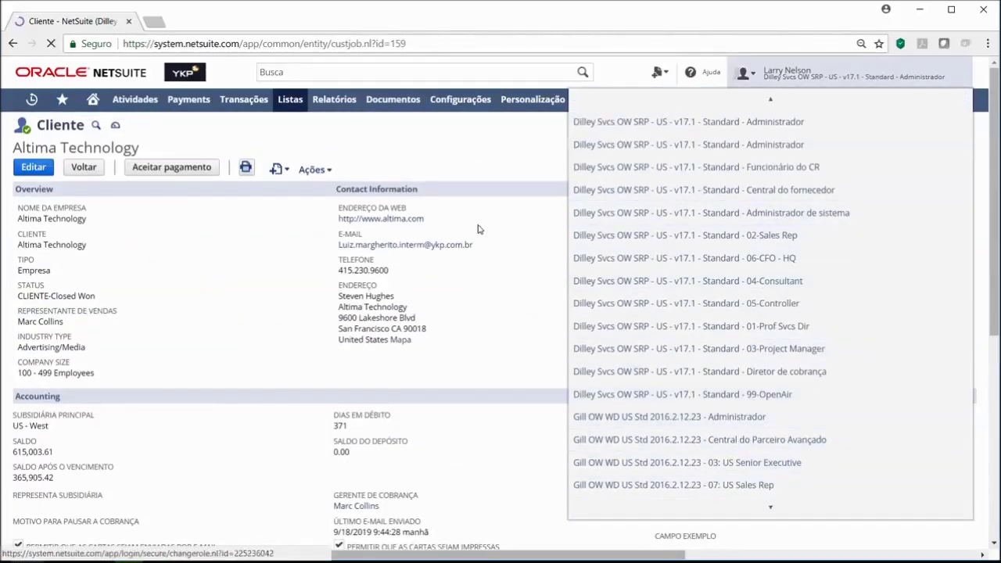
pyautogui.click(750, 417)
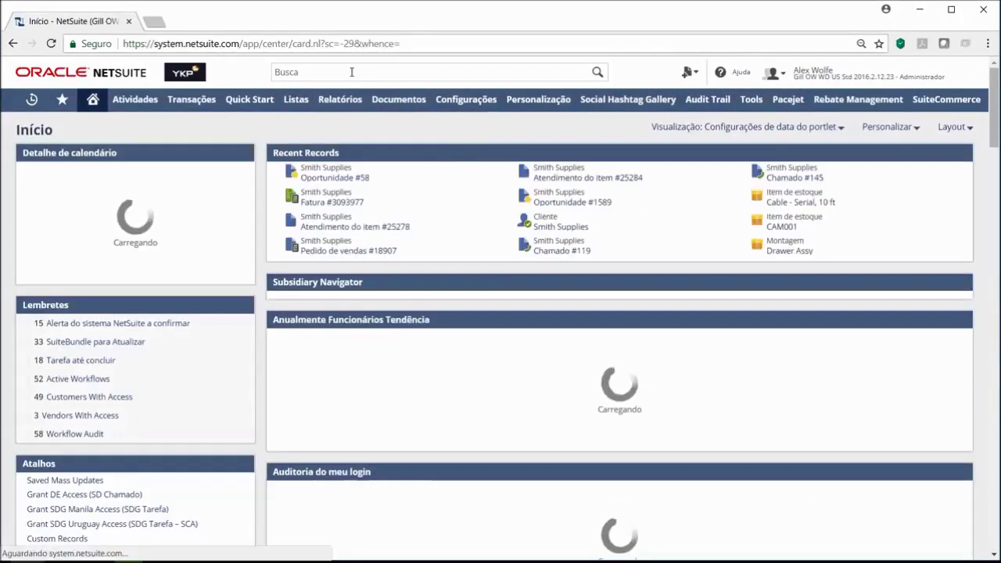
# Step: Search globally for "Smith Supplies" and open the main Smith Supplies customer record from the full results
pyautogui.click(371, 71)
pyautogui.write('Smith Supplies')
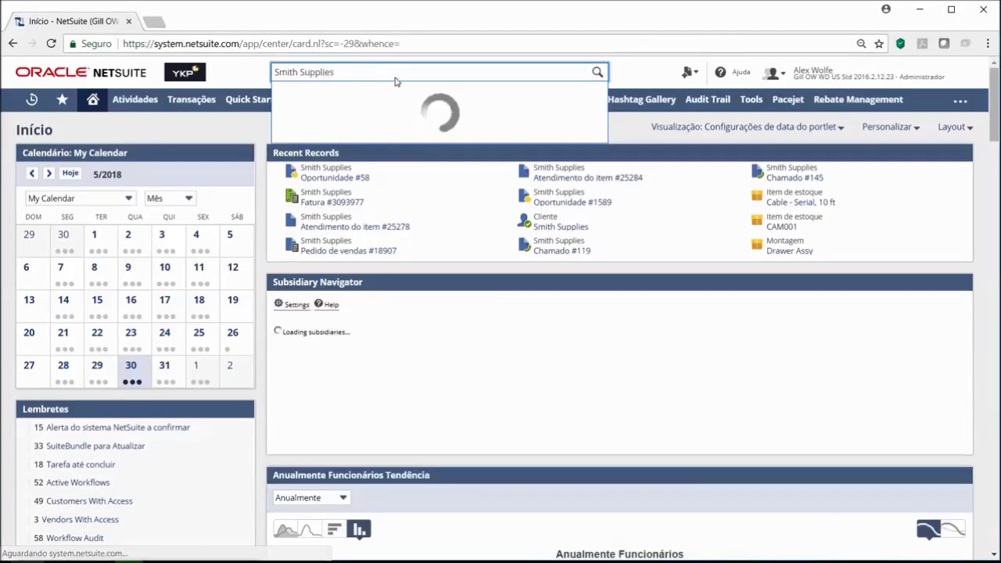
pyautogui.click(435, 303)
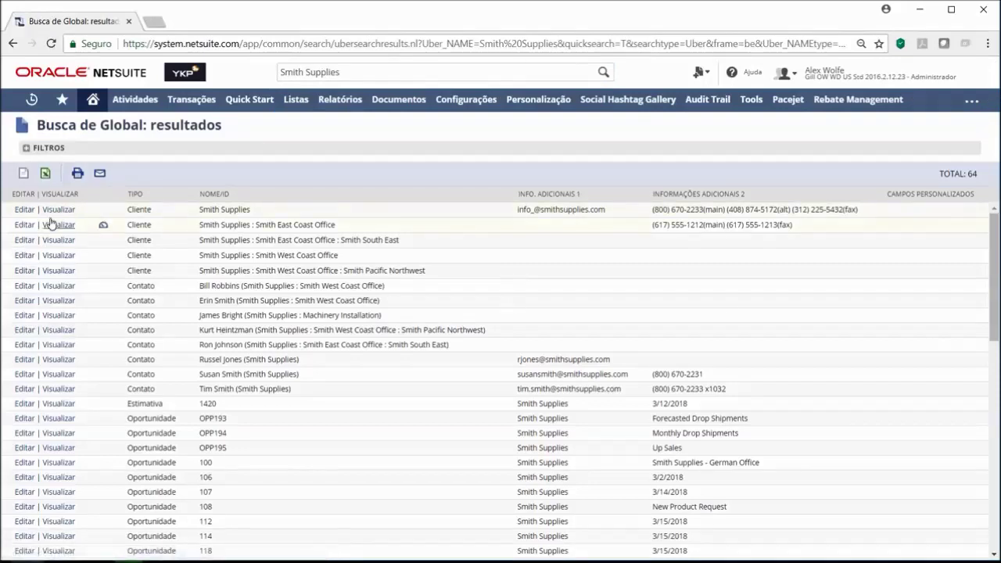
pyautogui.click(59, 210)
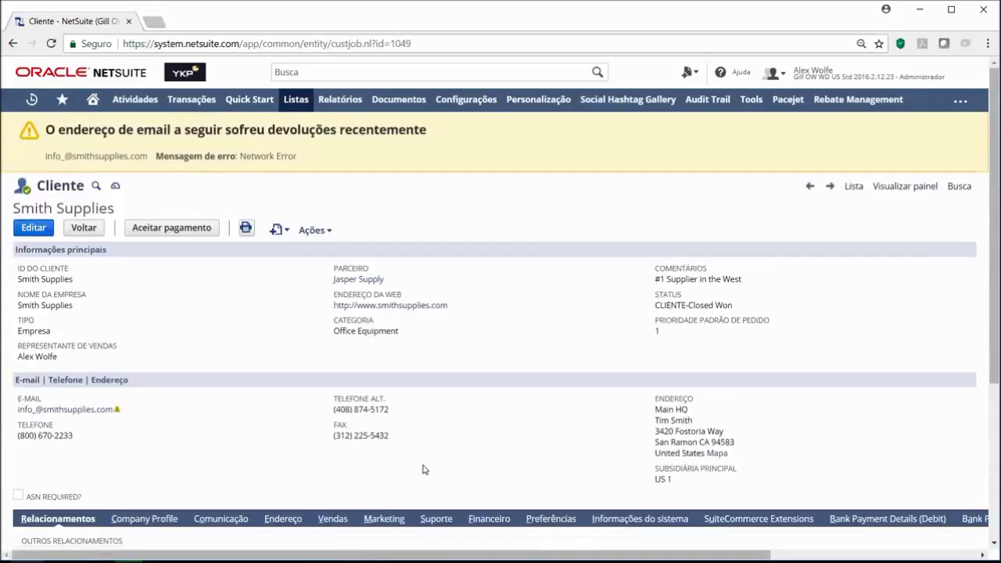
# Step: Look through the Smith Supplies contacts and opportunities, and display its marketing lead information and campaigns
pyautogui.scroll(-3, 836, 309)
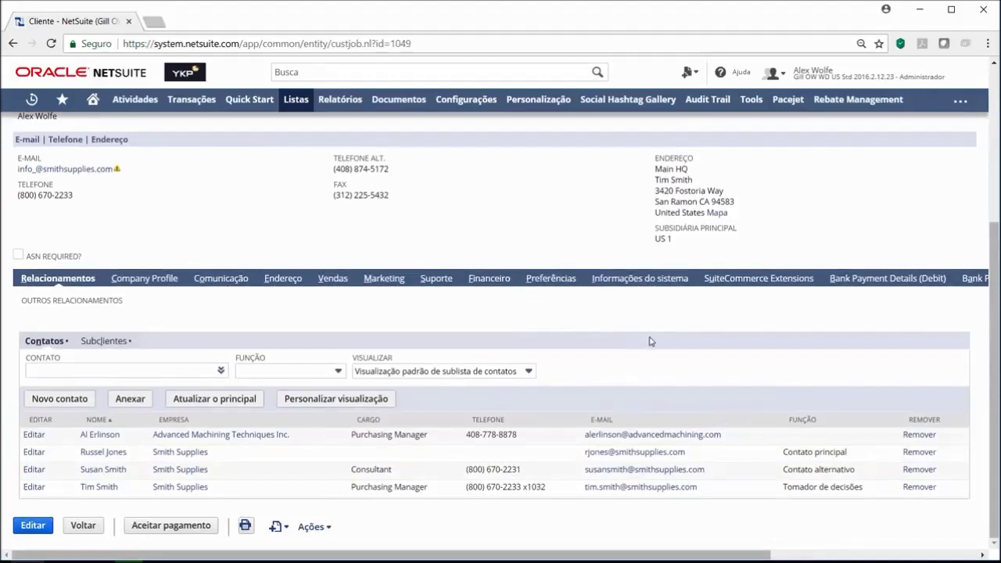
pyautogui.click(332, 280)
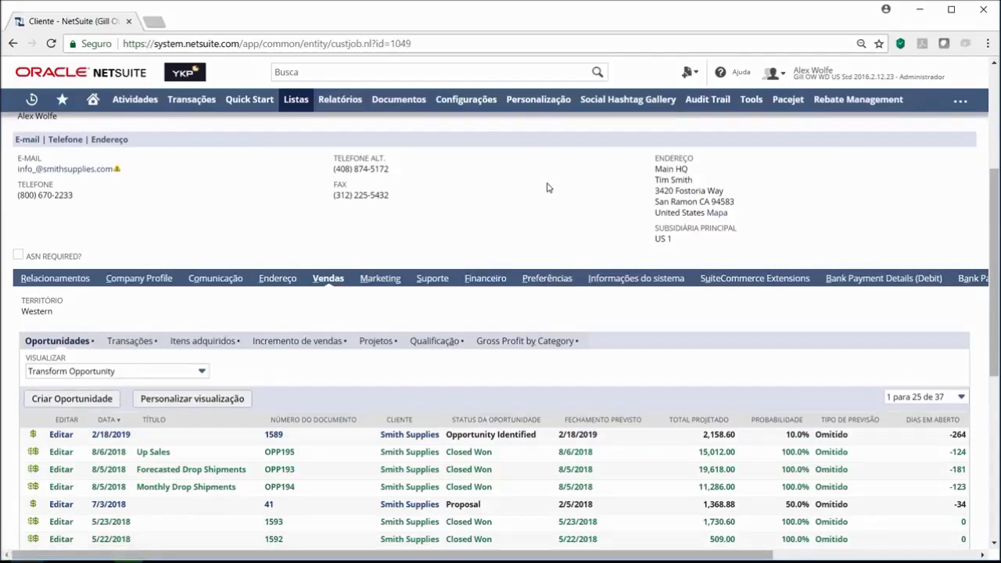
pyautogui.click(380, 278)
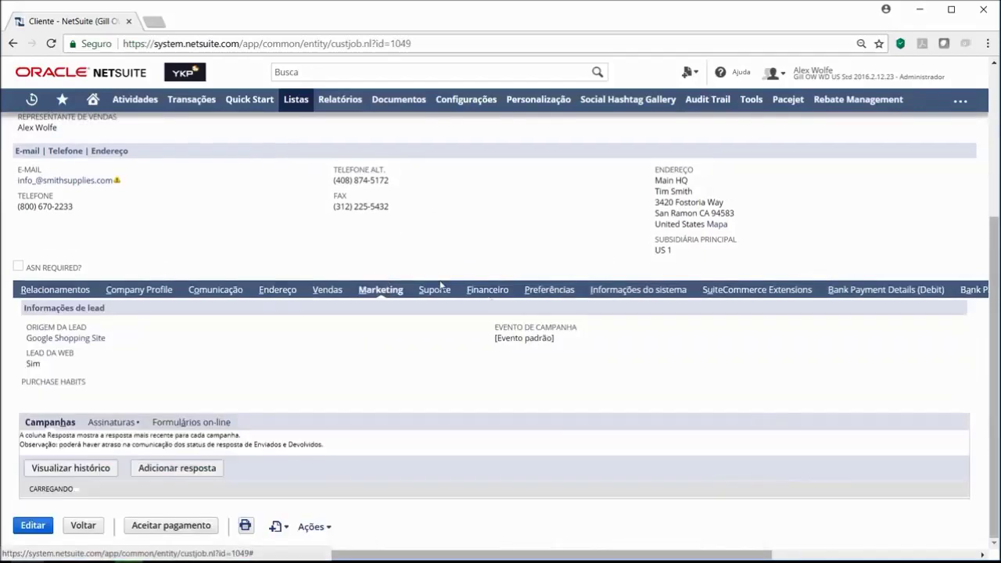
pyautogui.scroll(-2, 468, 334)
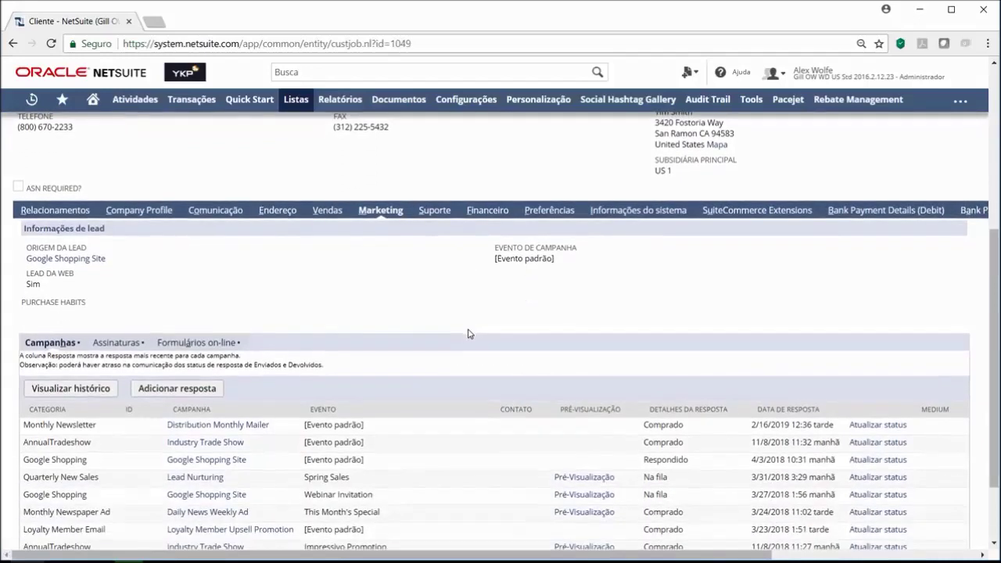
# Step: Open the Web Site, Google Shopping Site, Industry Trade Show and Lead Nurturing campaigns from the Smith Supplies campaign list in separate browser tabs
pyautogui.scroll(-2, 480, 331)
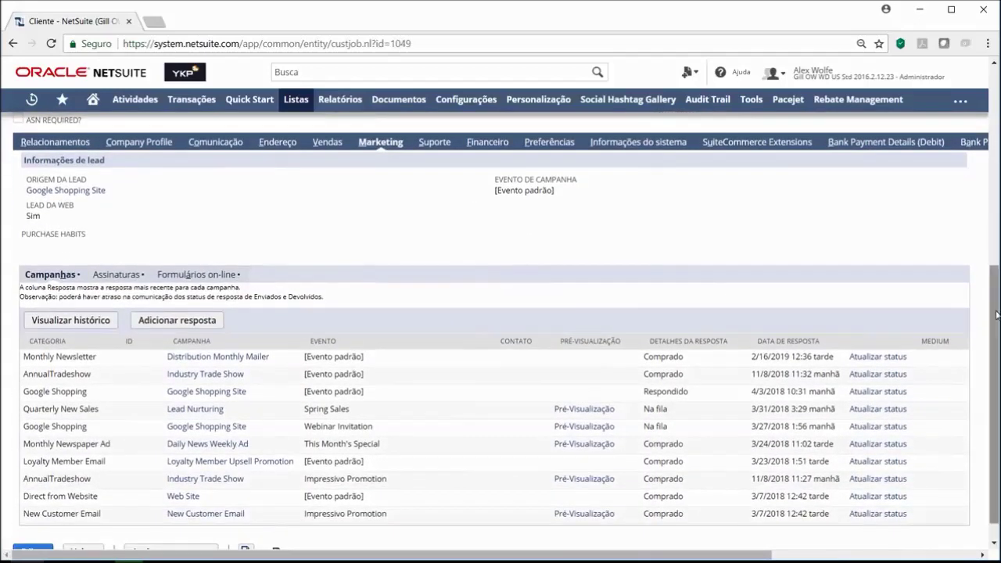
pyautogui.scroll(-1, 763, 260)
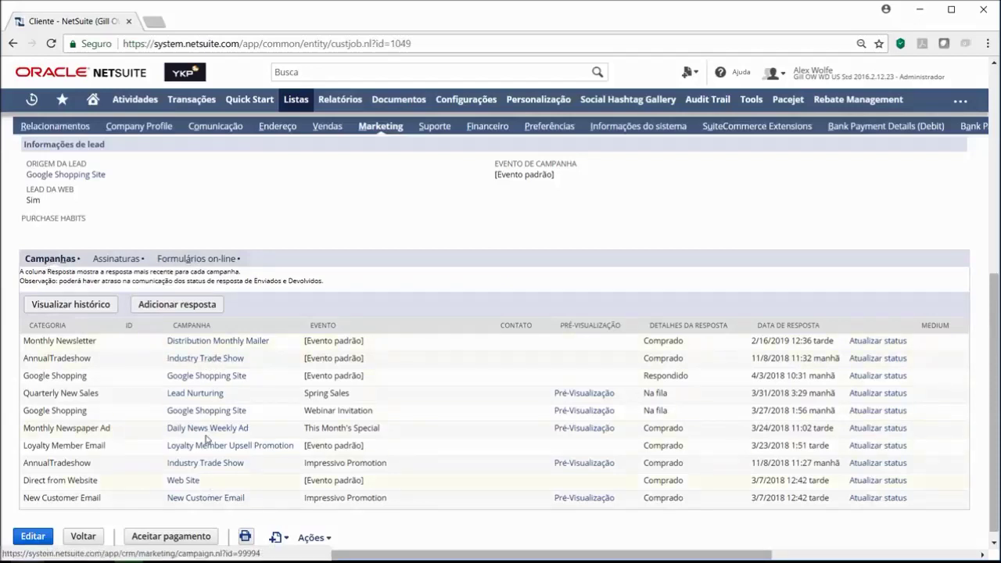
pyautogui.middleClick(183, 479)
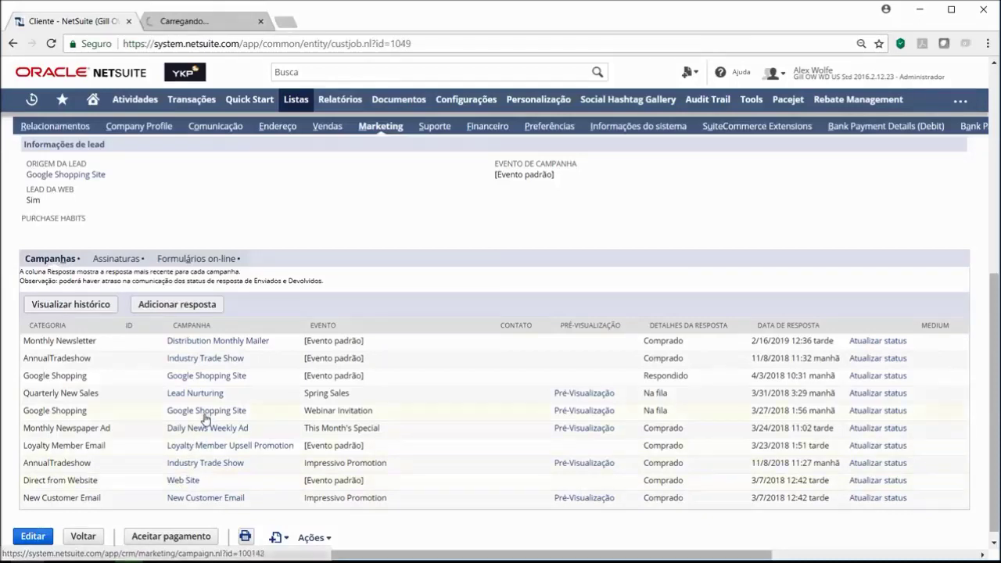
pyautogui.middleClick(206, 411)
pyautogui.middleClick(208, 360)
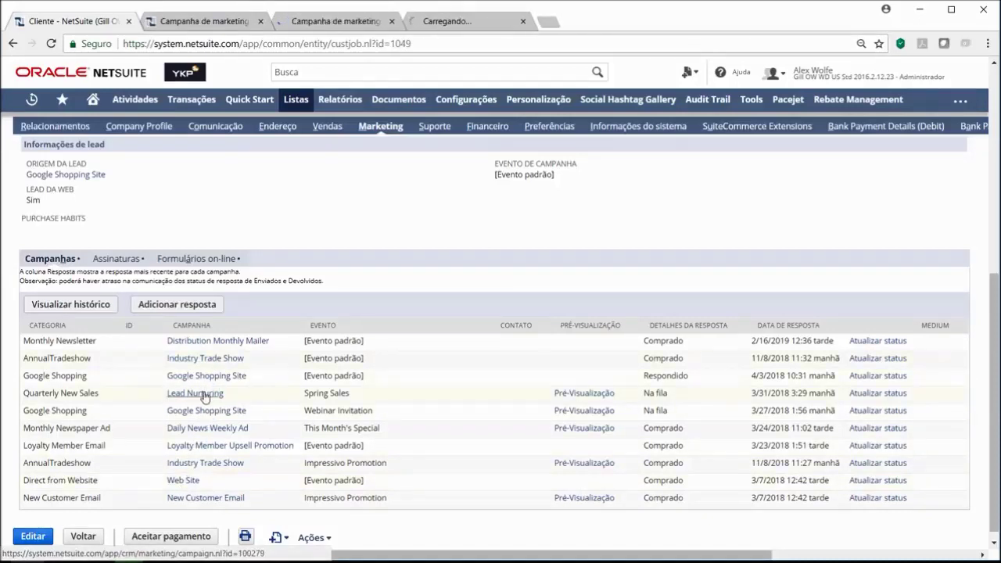
pyautogui.middleClick(201, 394)
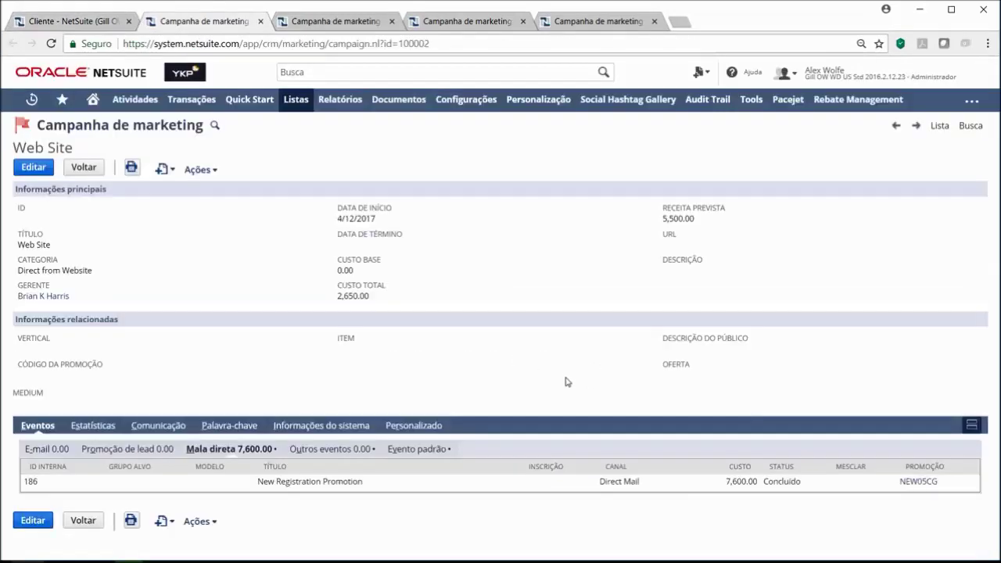
# Step: Display the Web Site campaign's statistics and highlight its total revenue and number of leads generated
pyautogui.moveTo(40, 127); pyautogui.dragTo(251, 132)
pyautogui.click(371, 131)
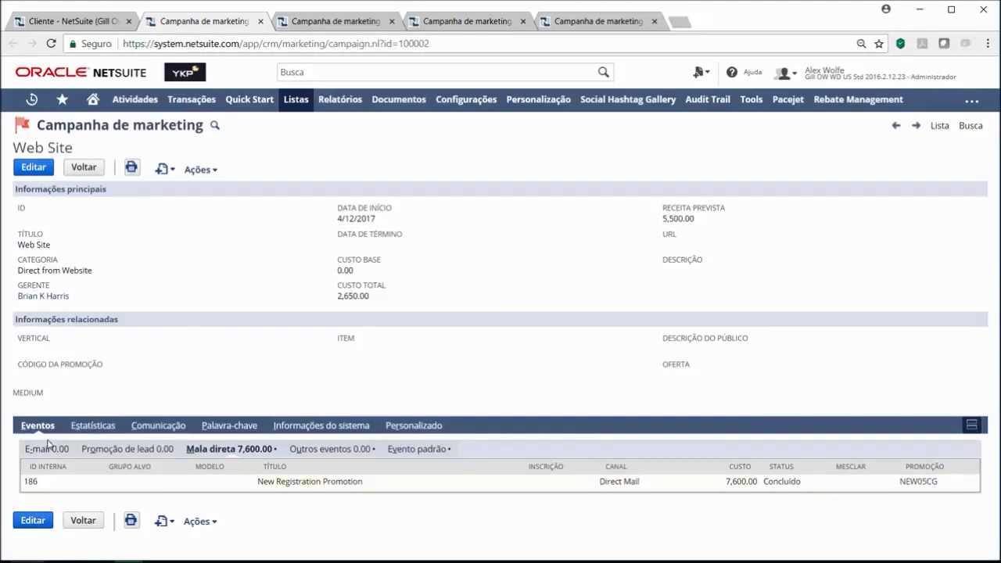
pyautogui.click(89, 428)
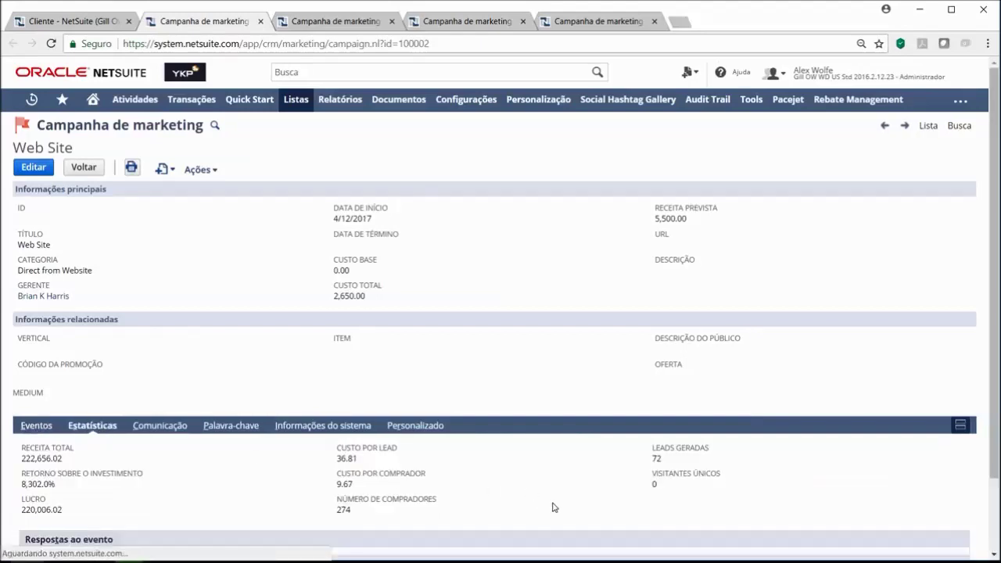
pyautogui.scroll(-5, 543, 512)
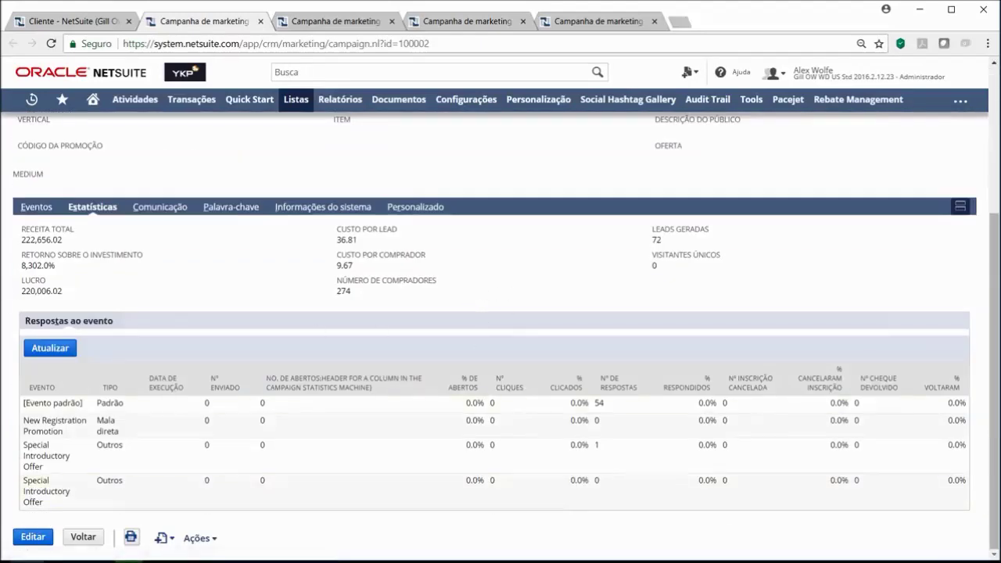
pyautogui.moveTo(19, 238); pyautogui.dragTo(154, 241)
pyautogui.click(188, 239)
pyautogui.moveTo(646, 240); pyautogui.dragTo(702, 241)
pyautogui.click(707, 241)
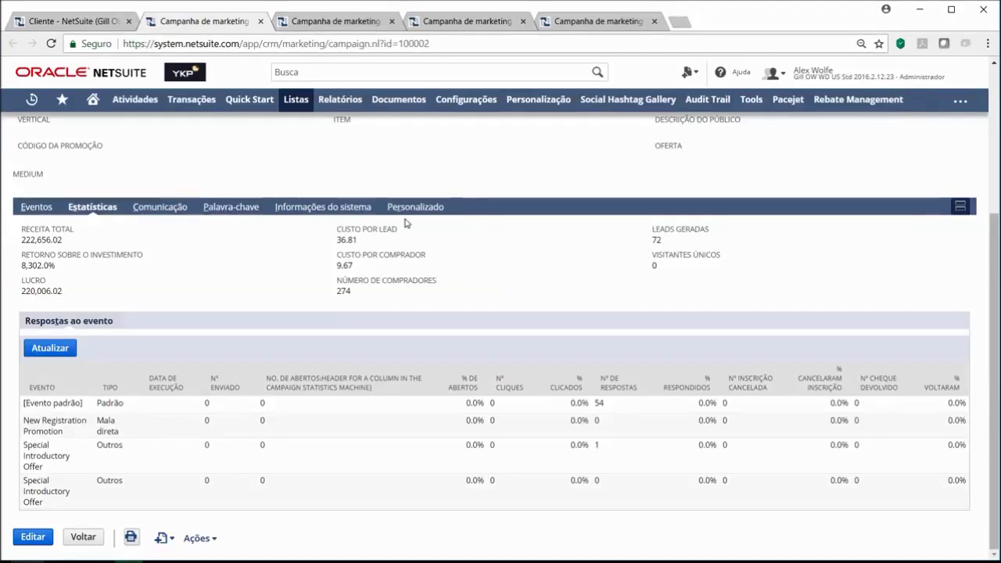
# Step: Review the Web Site campaign's main information and event responses, highlighting the open rate of the default event
pyautogui.scroll(3, 279, 305)
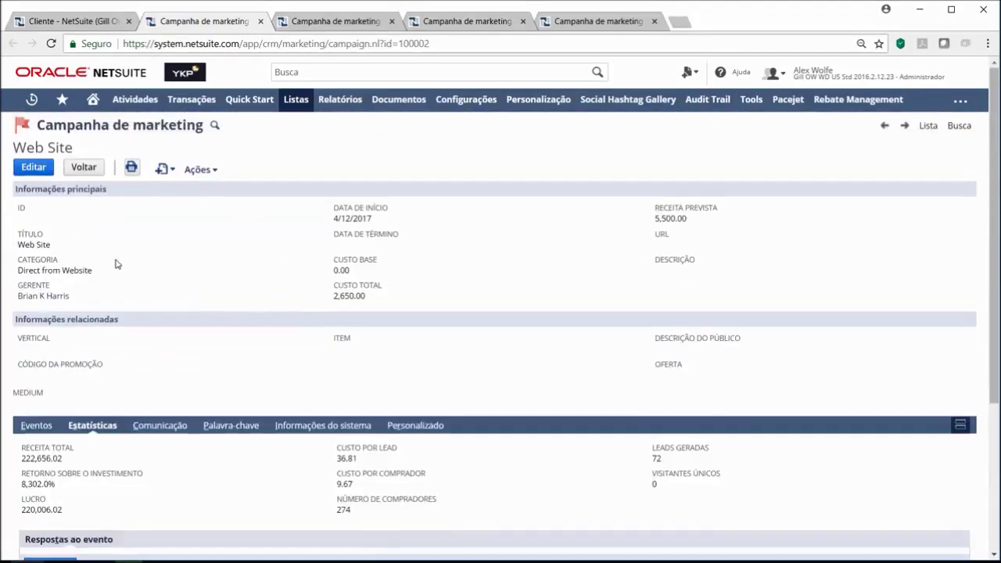
pyautogui.scroll(-3, 205, 268)
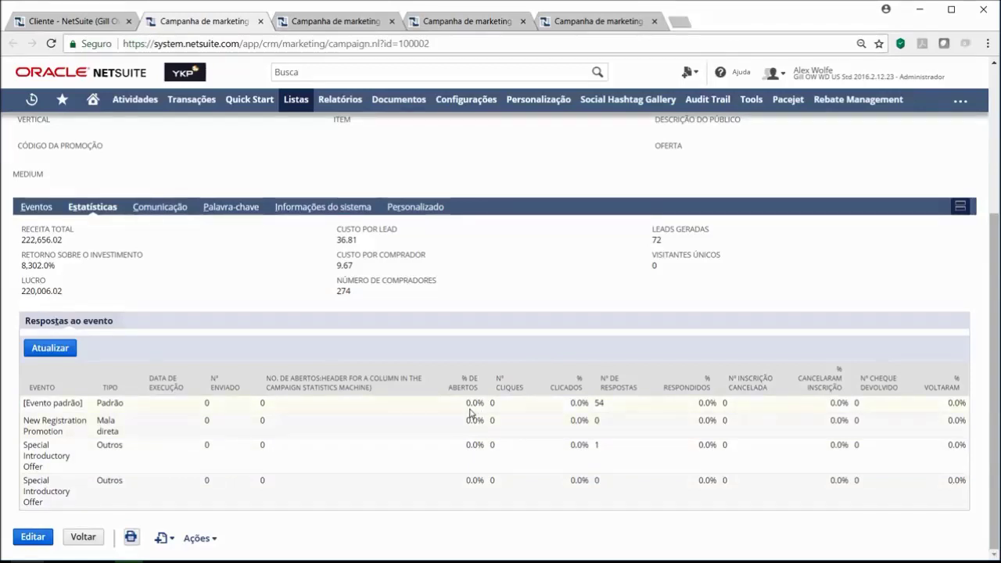
pyautogui.moveTo(472, 404); pyautogui.dragTo(486, 406)
pyautogui.click(513, 406)
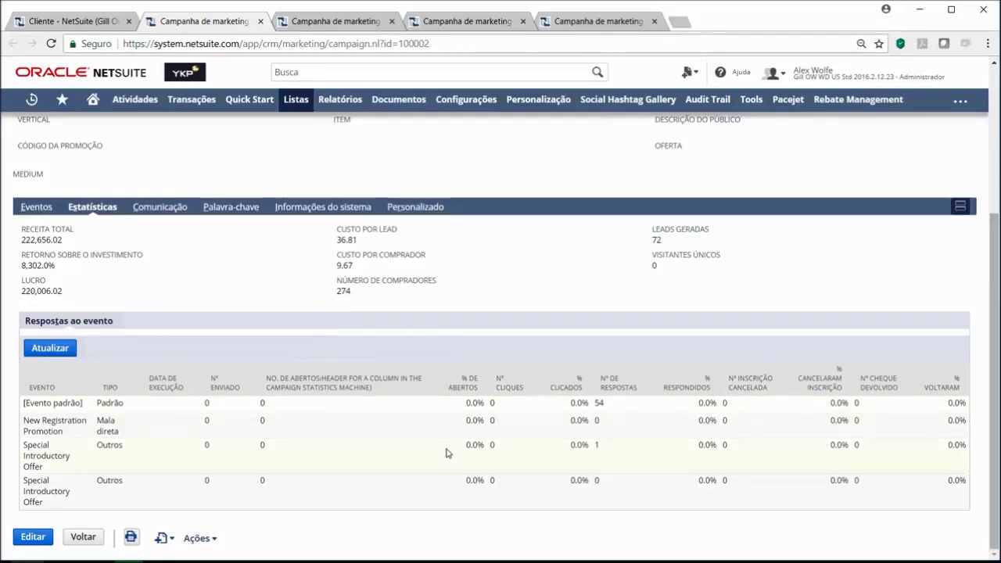
pyautogui.scroll(1, 448, 454)
pyautogui.scroll(2, 447, 454)
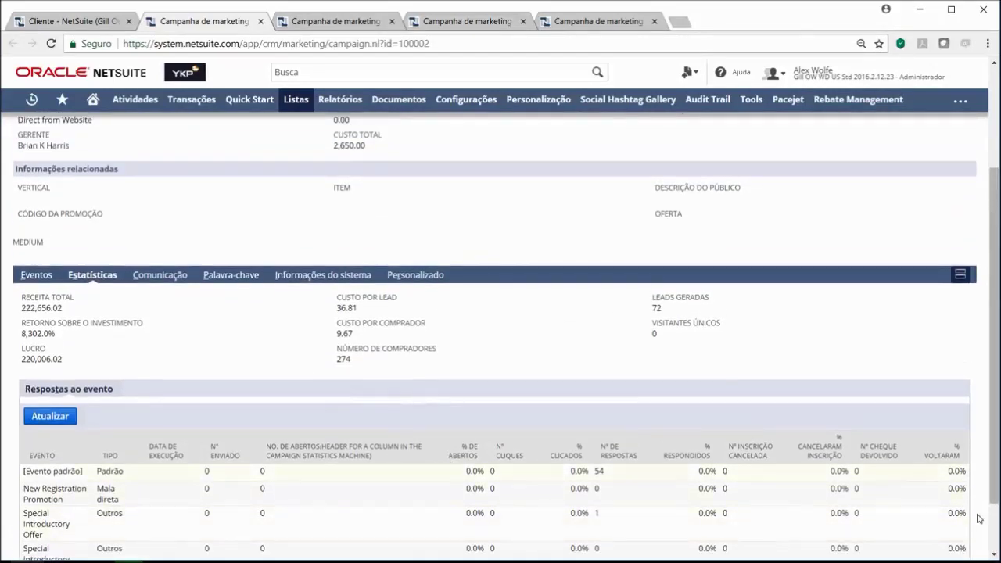
pyautogui.scroll(3, 517, 344)
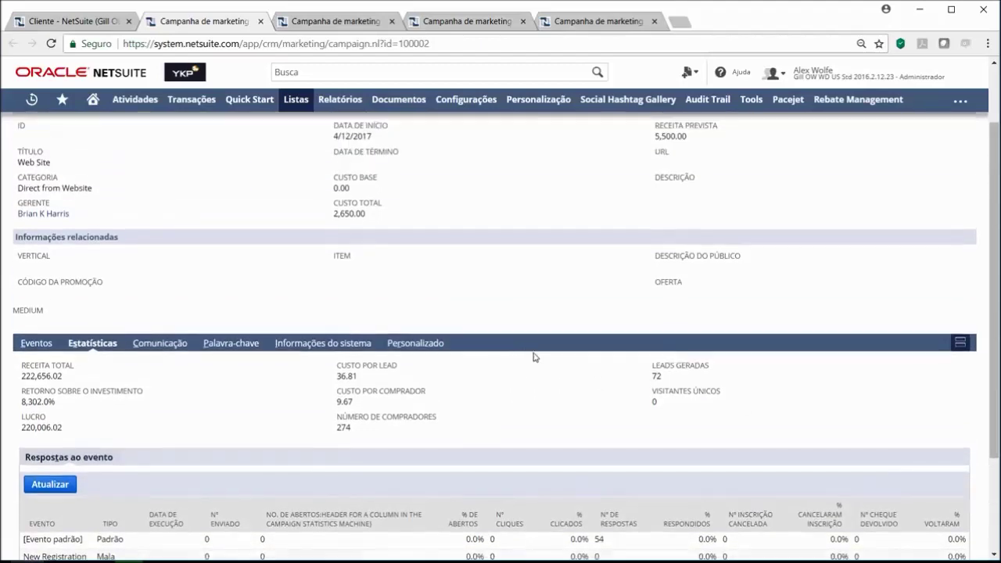
pyautogui.scroll(4, 538, 360)
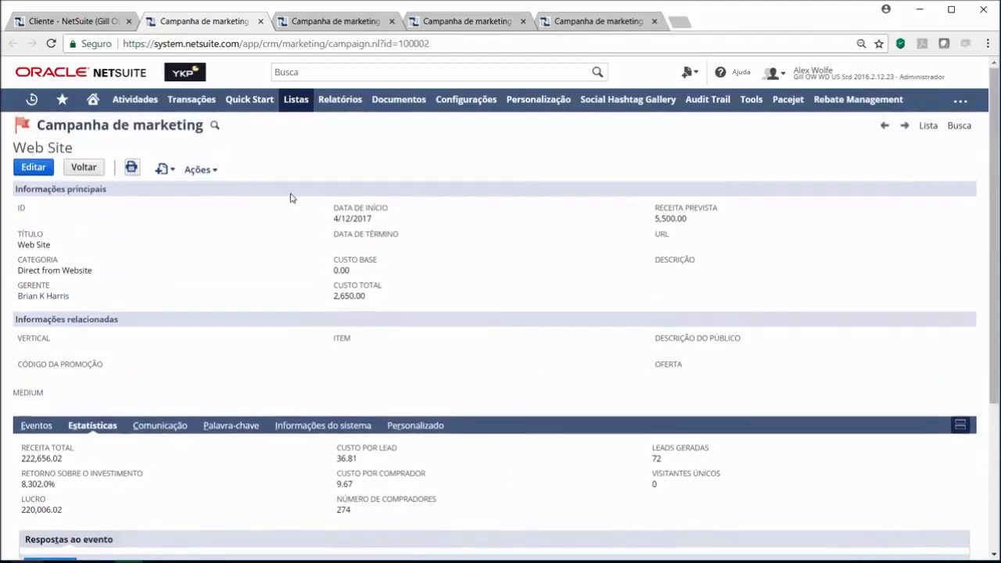
# Step: Close the Web Site, Google Shopping Site and Industry Trade Show campaigns and display the Lead Nurturing campaign's statistics
pyautogui.middleClick(226, 29)
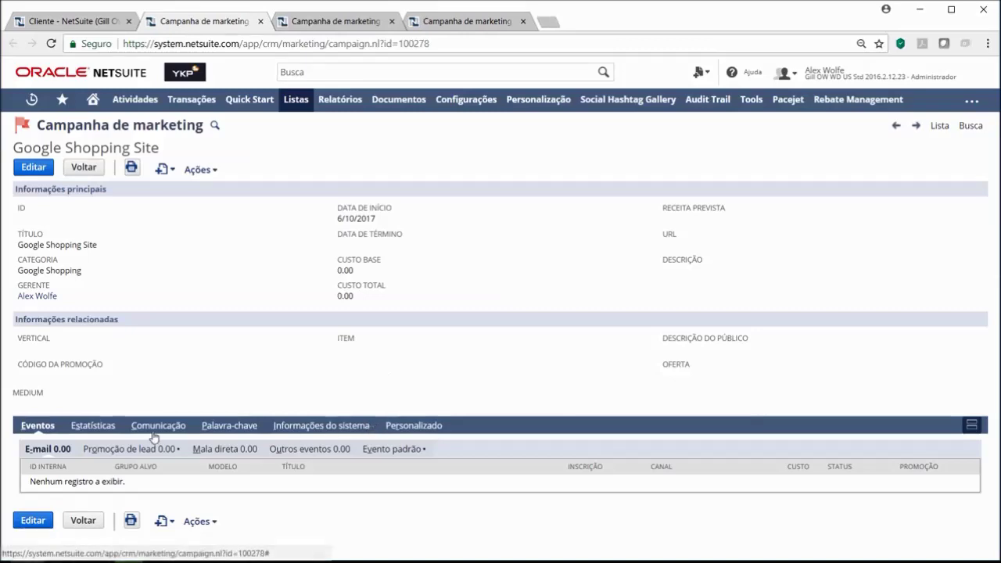
pyautogui.middleClick(199, 24)
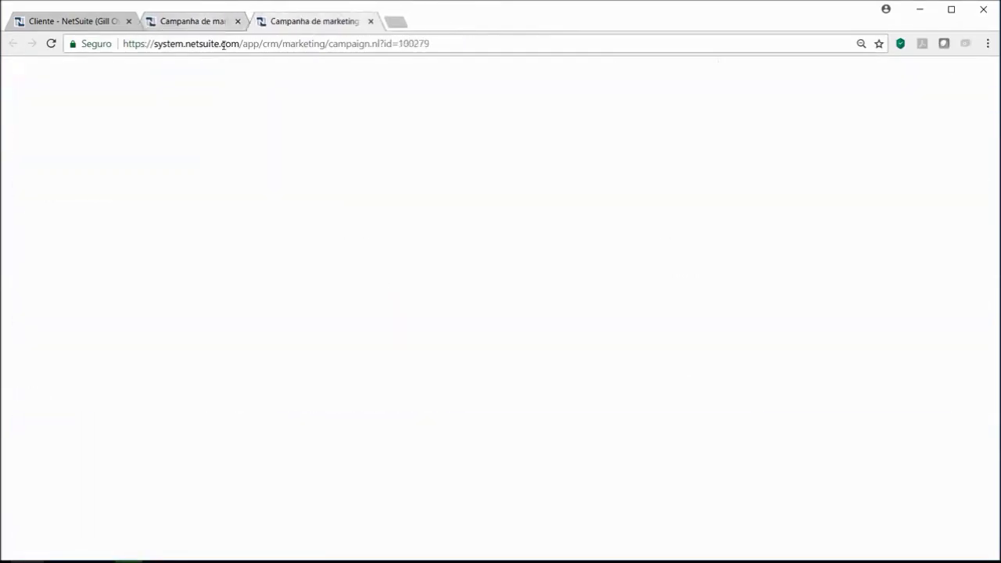
pyautogui.middleClick(208, 25)
pyautogui.click(98, 425)
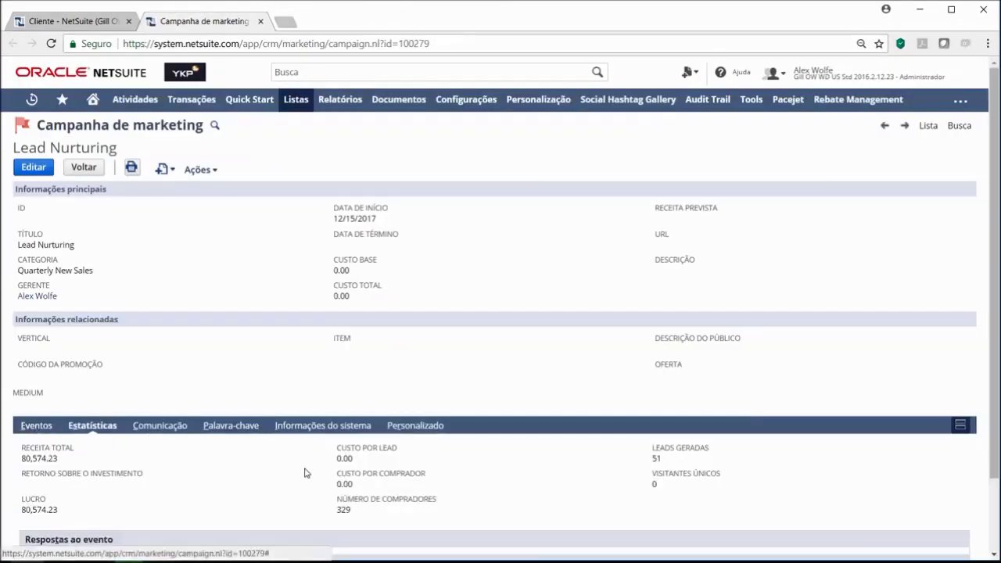
# Step: Look over the Lead Nurturing campaign's title, statistics and event responses, and close it to return to the customer record
pyautogui.scroll(-5, 246, 465)
pyautogui.scroll(5, 374, 441)
pyautogui.moveTo(13, 145); pyautogui.dragTo(425, 148)
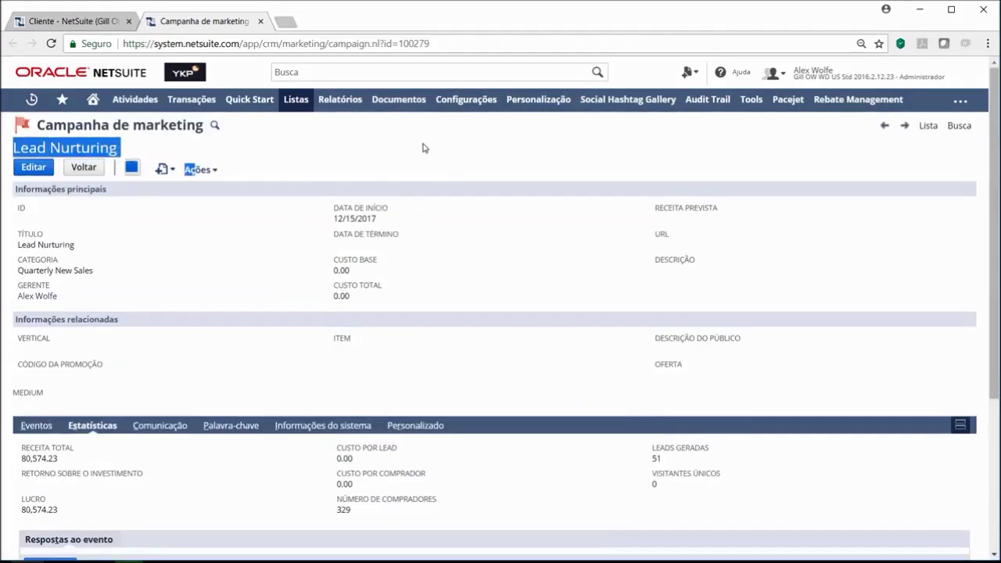
pyautogui.click(541, 331)
pyautogui.scroll(-5, 541, 331)
pyautogui.scroll(5, 323, 276)
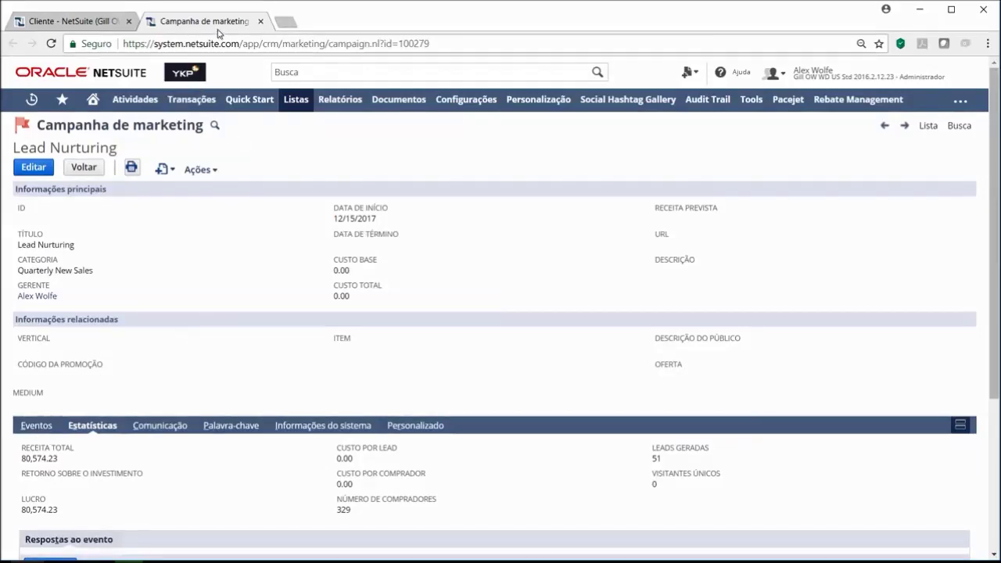
pyautogui.click(261, 21)
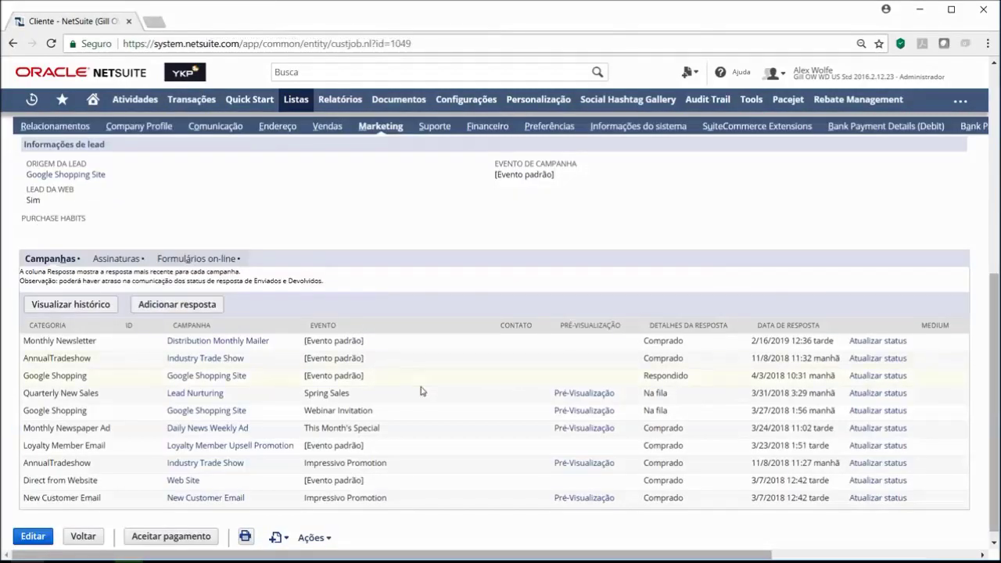
# Step: Display the Smith Supplies support cases and look through the subjects and numbers in the list
pyautogui.scroll(3, 420, 391)
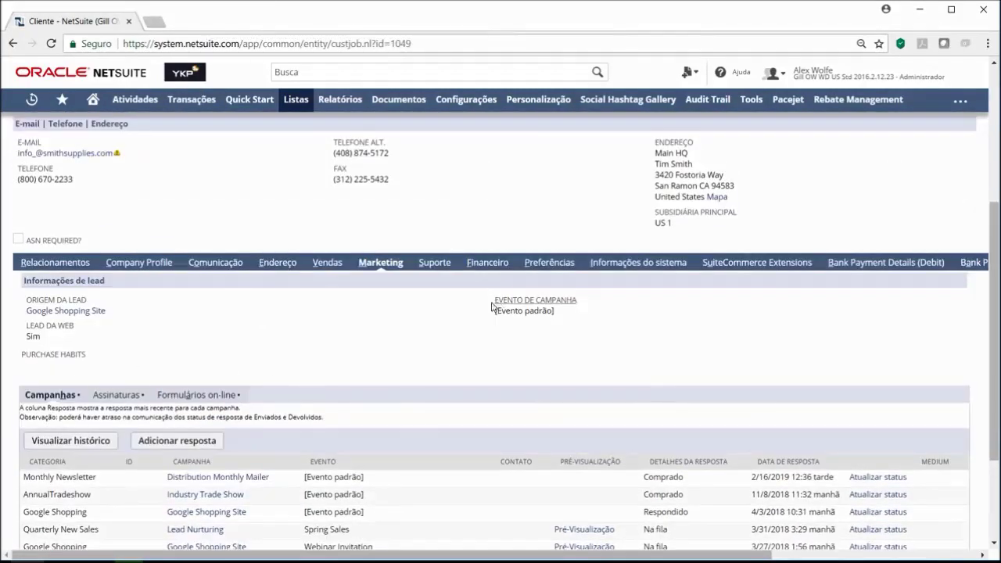
pyautogui.click(435, 262)
pyautogui.scroll(-5, 589, 331)
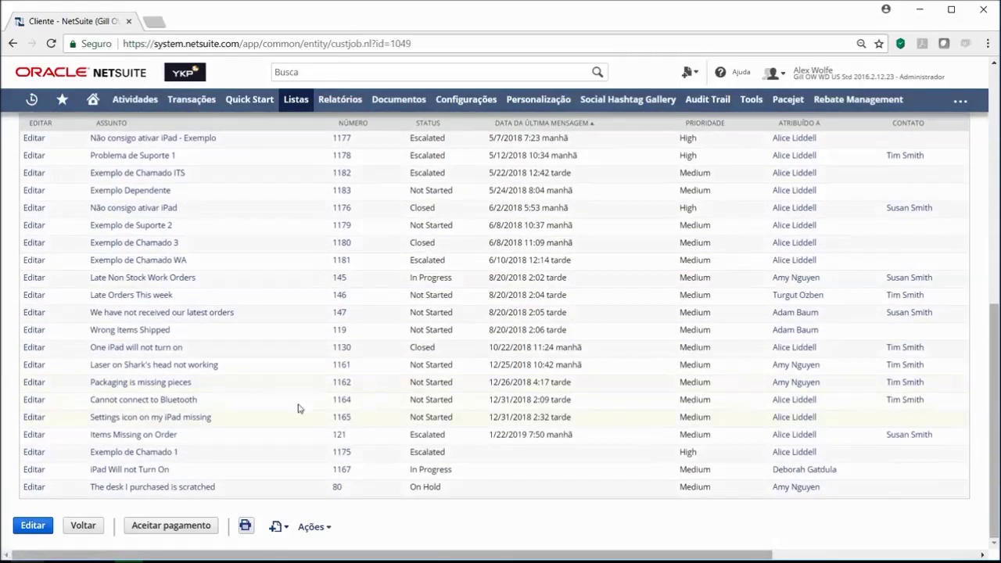
pyautogui.scroll(3, 171, 340)
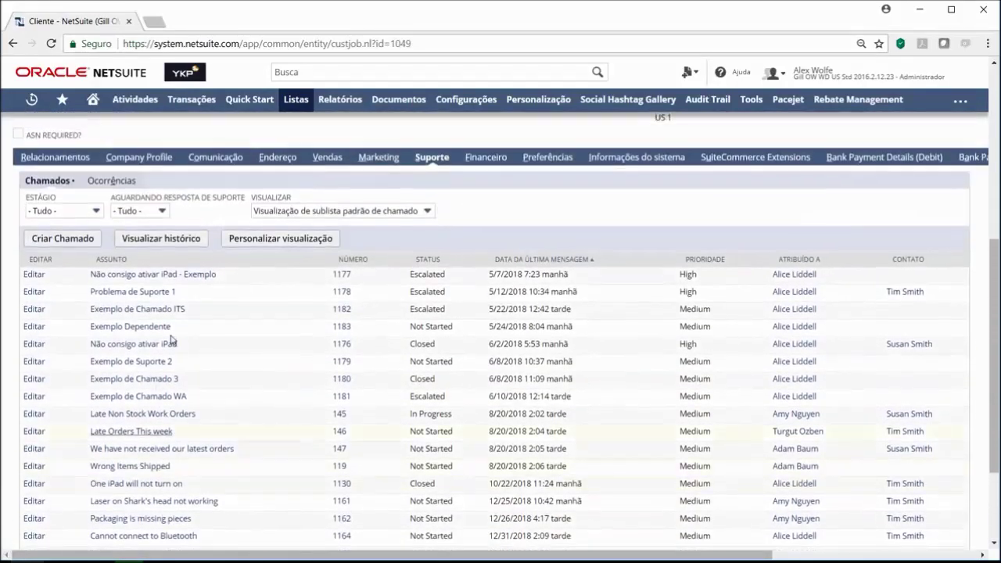
pyautogui.scroll(-3, 296, 372)
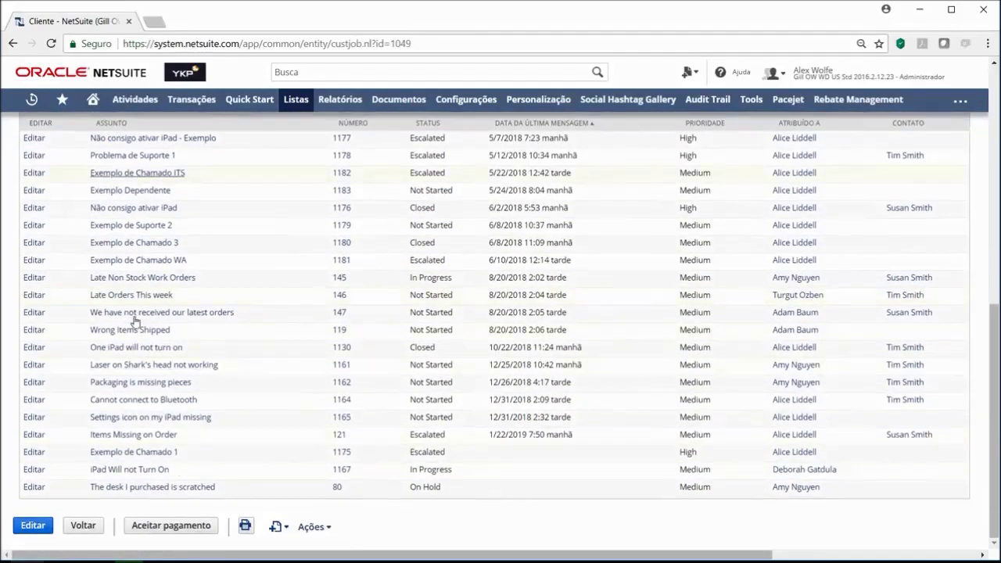
pyautogui.scroll(3, 435, 310)
pyautogui.scroll(1, 434, 311)
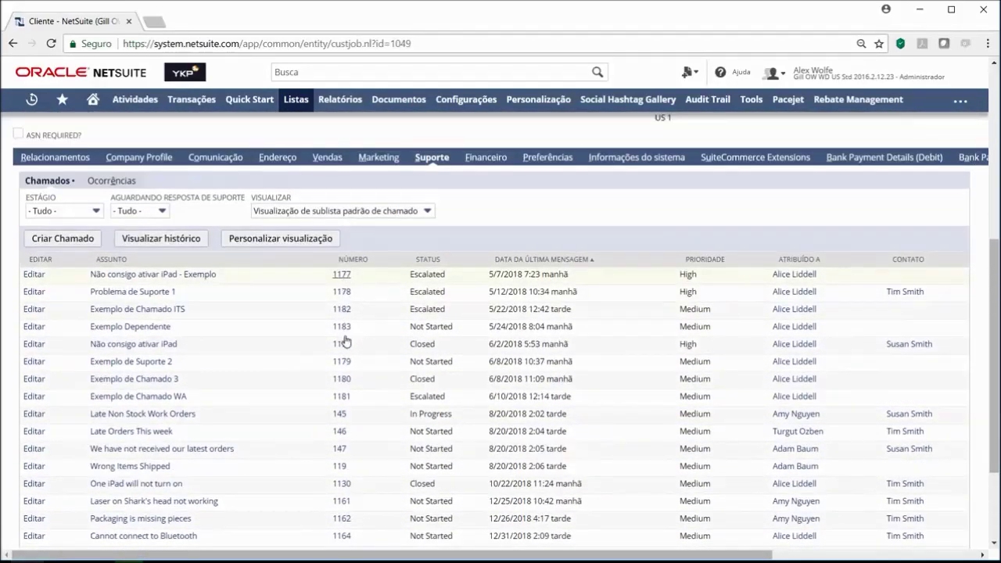
# Step: Examine the status and priority of the support cases, highlighting the priority of the "Não consigo ativar iPad - Exemplo" case
pyautogui.scroll(-3, 384, 287)
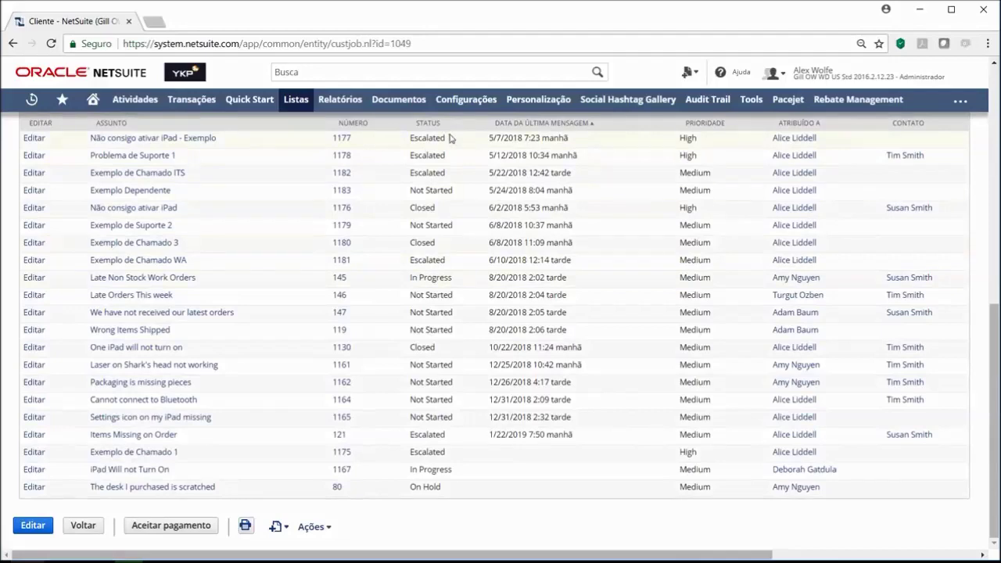
pyautogui.scroll(1, 618, 254)
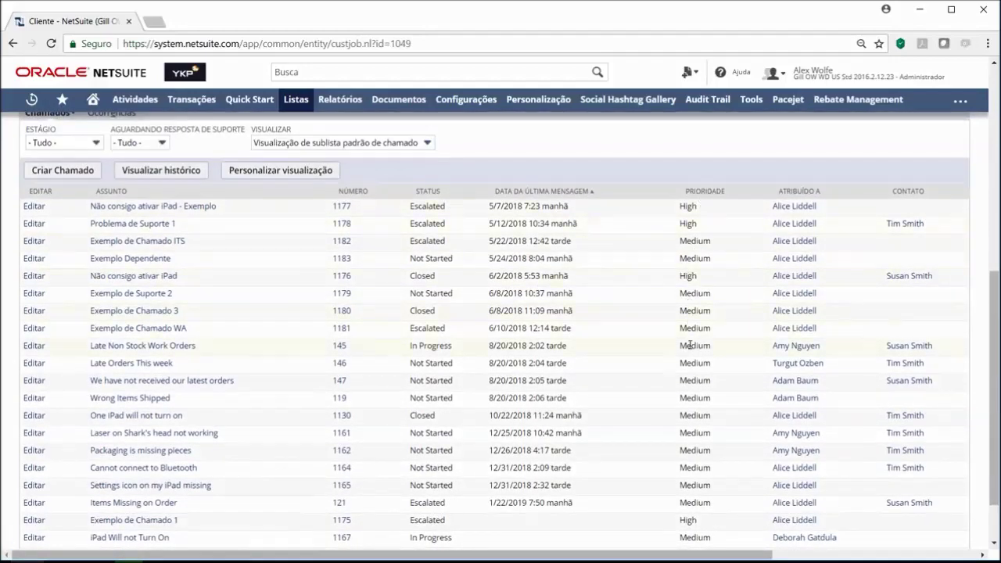
pyautogui.scroll(1, 650, 286)
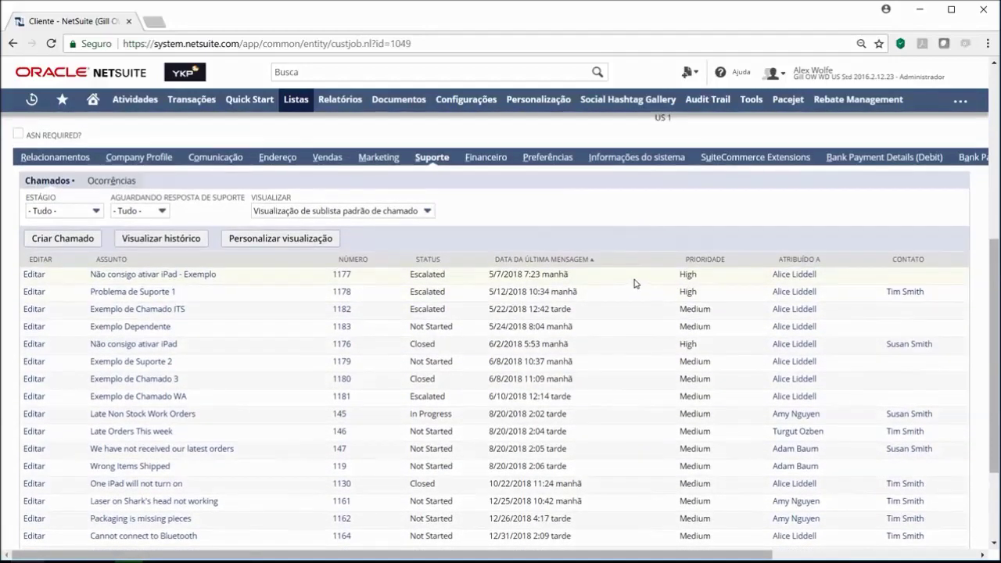
pyautogui.scroll(1, 635, 284)
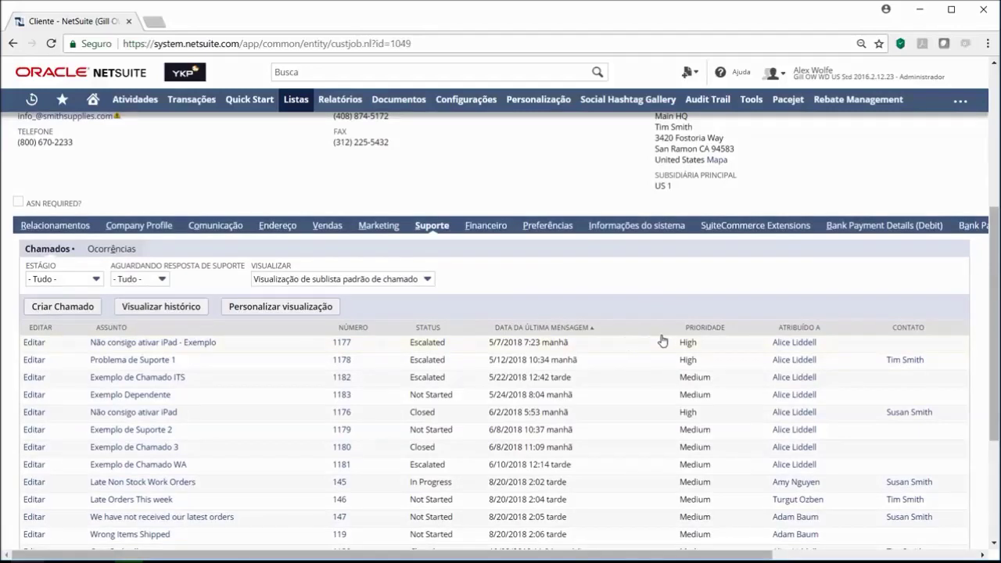
pyautogui.moveTo(677, 344); pyautogui.dragTo(712, 345)
pyautogui.click(632, 357)
# Step: Display the Smith Supplies financial information and highlight the credit limit and primary currency
pyautogui.click(486, 228)
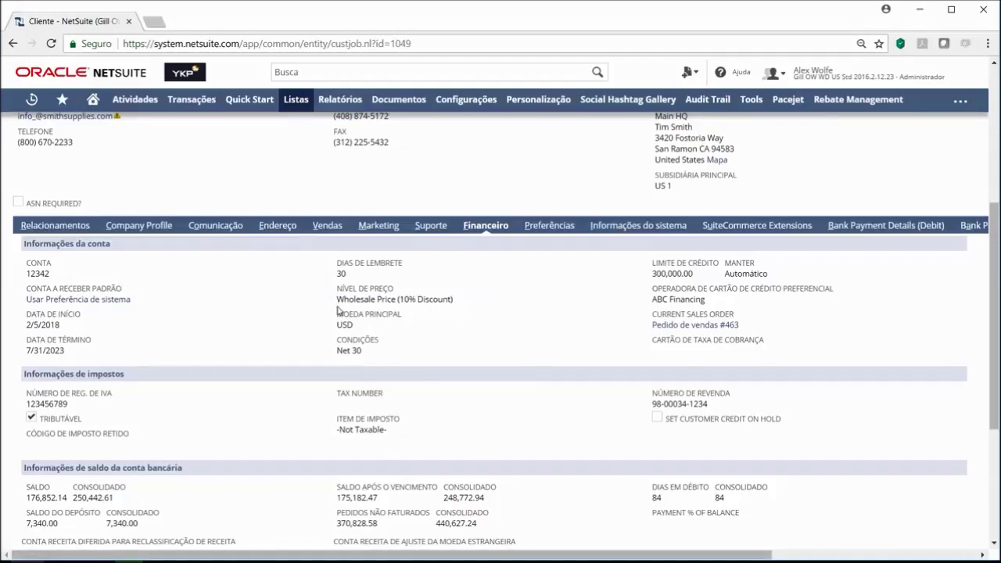
pyautogui.moveTo(650, 274); pyautogui.dragTo(701, 277)
pyautogui.click(702, 276)
pyautogui.scroll(-2, 255, 320)
pyautogui.scroll(-2, 348, 281)
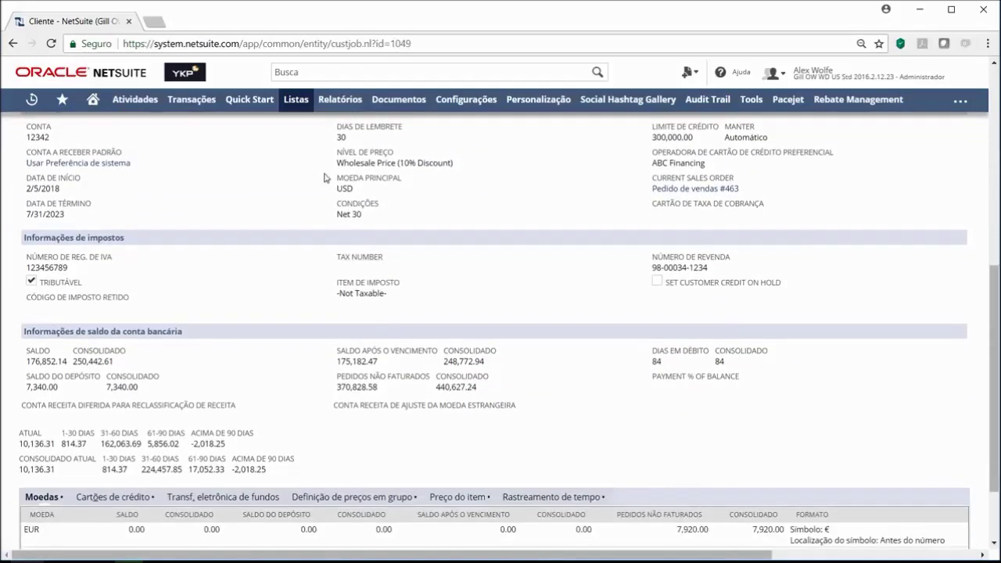
pyautogui.doubleClick(344, 189)
pyautogui.click(368, 197)
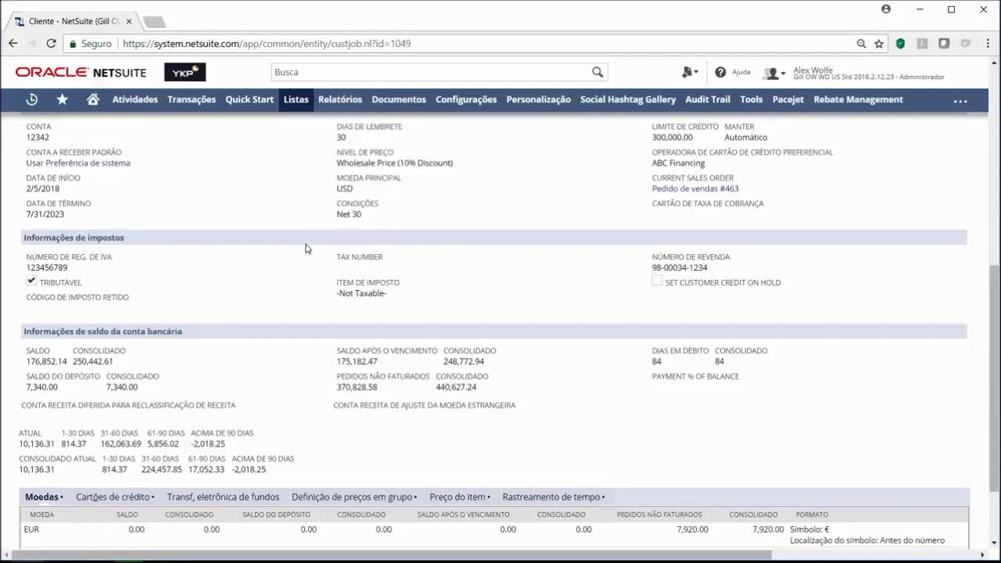
# Step: Review the tax details, account balances and balances by currency, and display the customer's stored credit cards
pyautogui.scroll(-1, 431, 305)
pyautogui.scroll(1, 231, 260)
pyautogui.scroll(1, 188, 242)
pyautogui.scroll(-2, 192, 250)
pyautogui.scroll(-1, 202, 281)
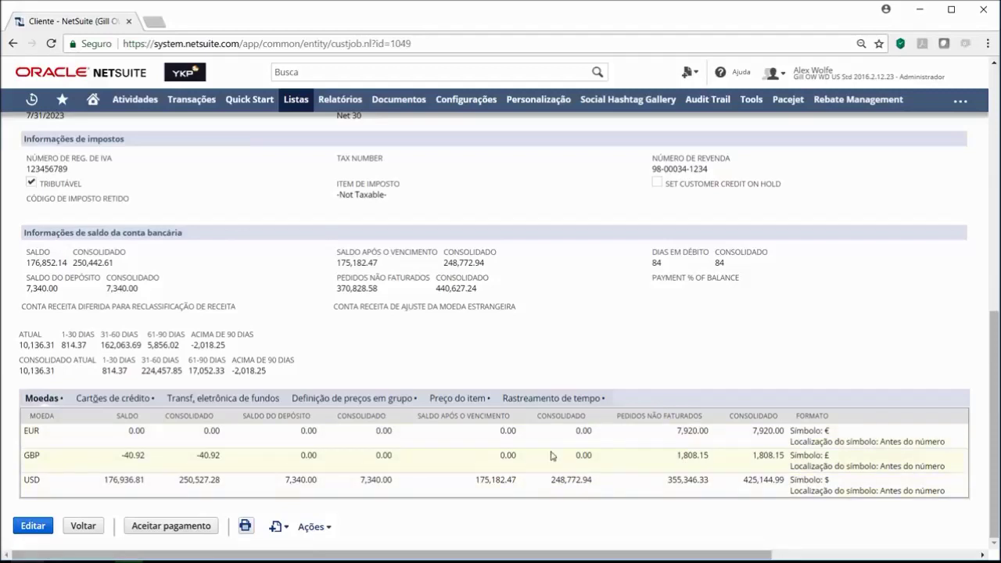
pyautogui.click(109, 399)
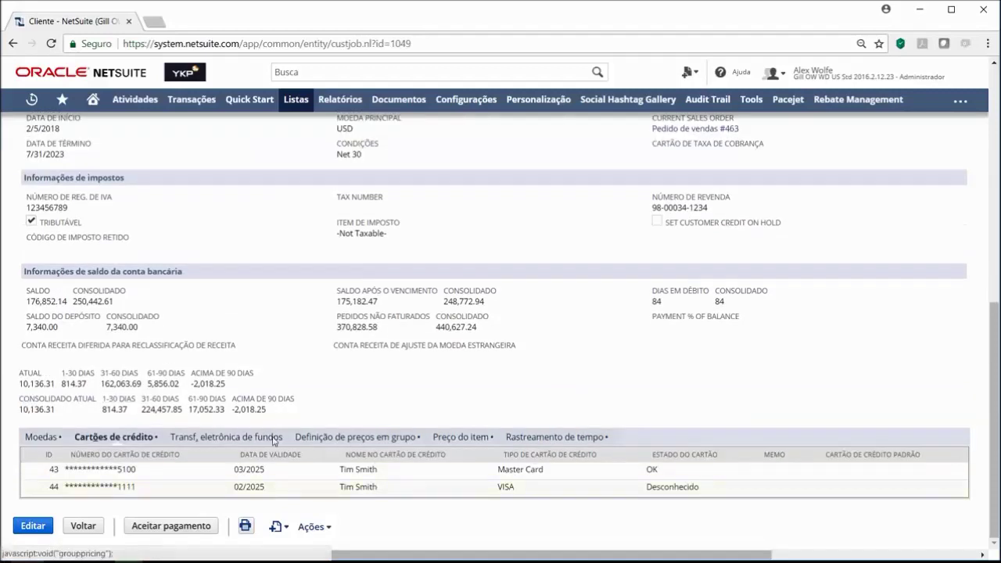
# Step: Highlight the ending of the first stored credit card number and display the customer's group pricing levels
pyautogui.moveTo(119, 469); pyautogui.dragTo(166, 475)
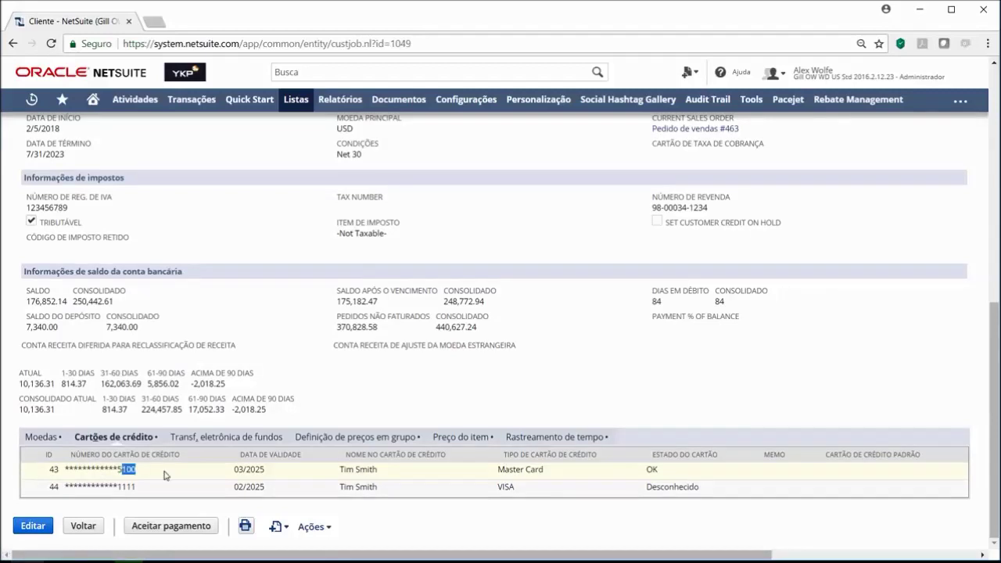
pyautogui.click(162, 477)
pyautogui.click(147, 472)
pyautogui.click(213, 439)
pyautogui.click(362, 457)
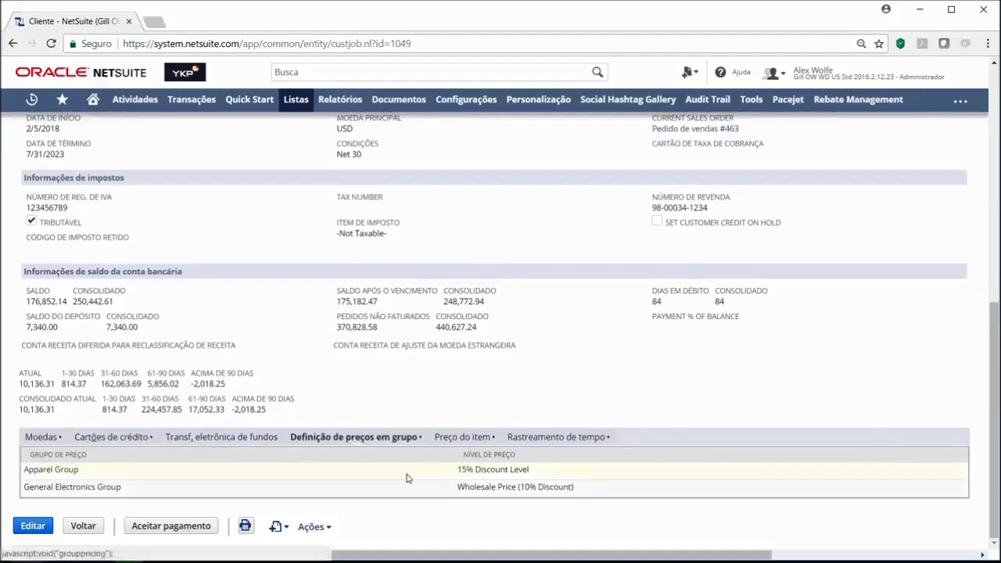
# Step: Return to the customer's currency list and review the account, tax and balance information of Smith Supplies
pyautogui.click(53, 439)
pyautogui.scroll(3, 391, 436)
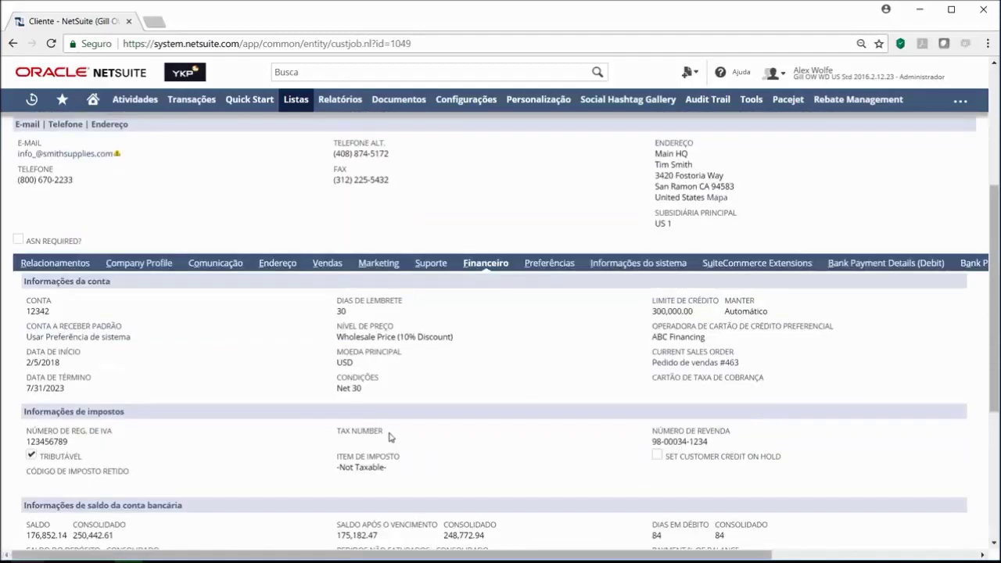
pyautogui.scroll(-4, 495, 357)
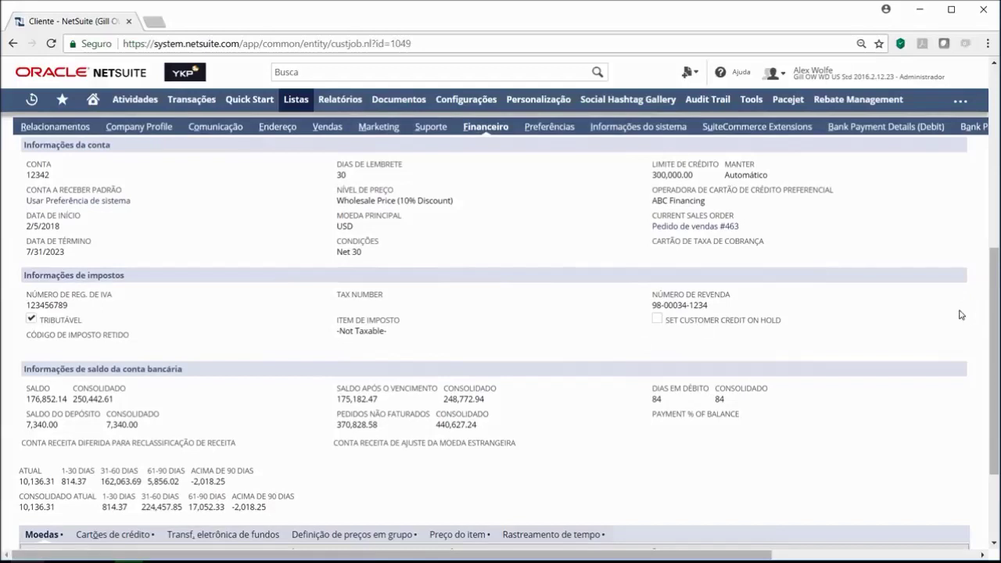
pyautogui.scroll(2, 853, 274)
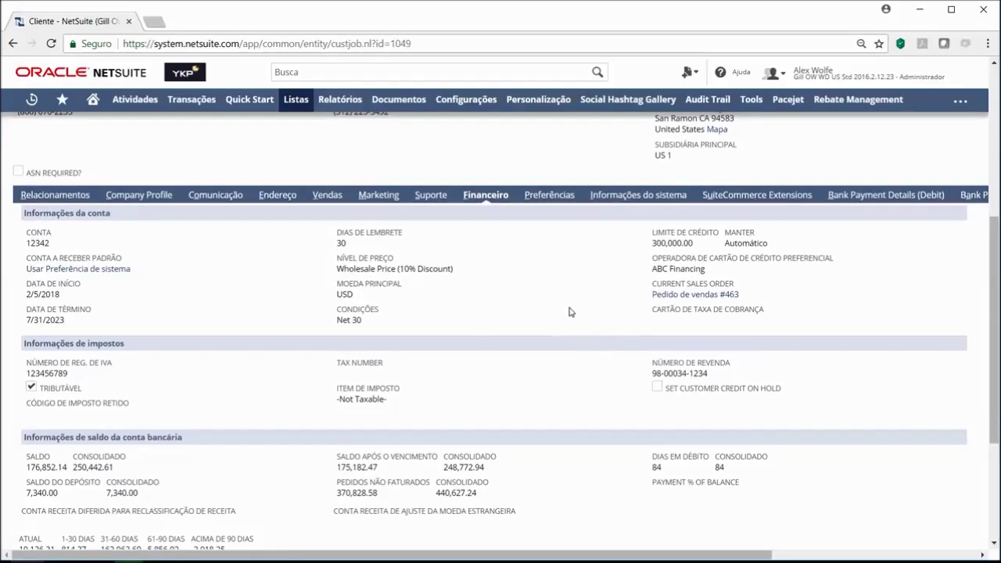
pyautogui.scroll(2, 570, 306)
pyautogui.scroll(2, 557, 351)
pyautogui.scroll(-4, 555, 350)
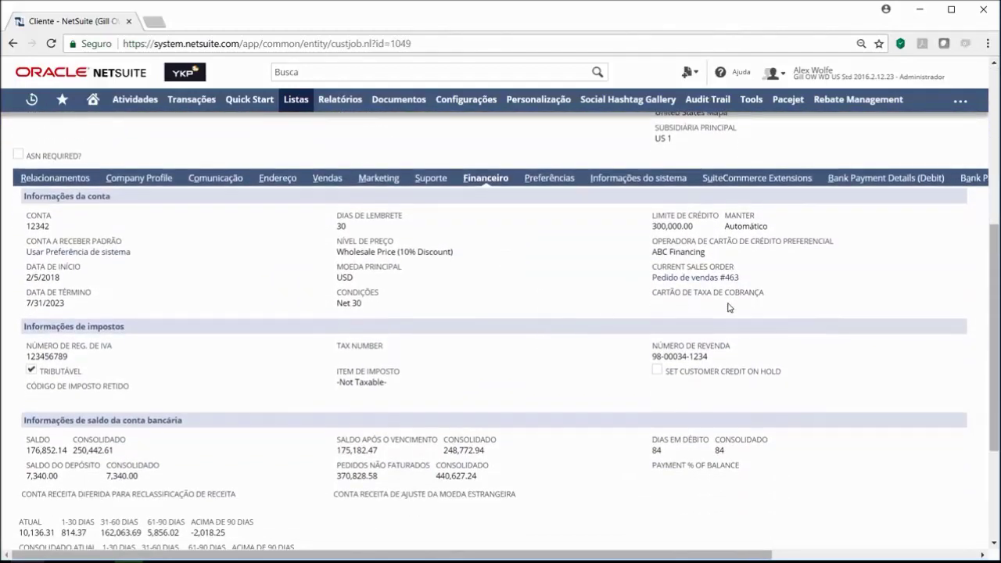
# Step: Display the Smith Supplies preferences for sending transactions, and the customer portal access details in the system information
pyautogui.click(548, 180)
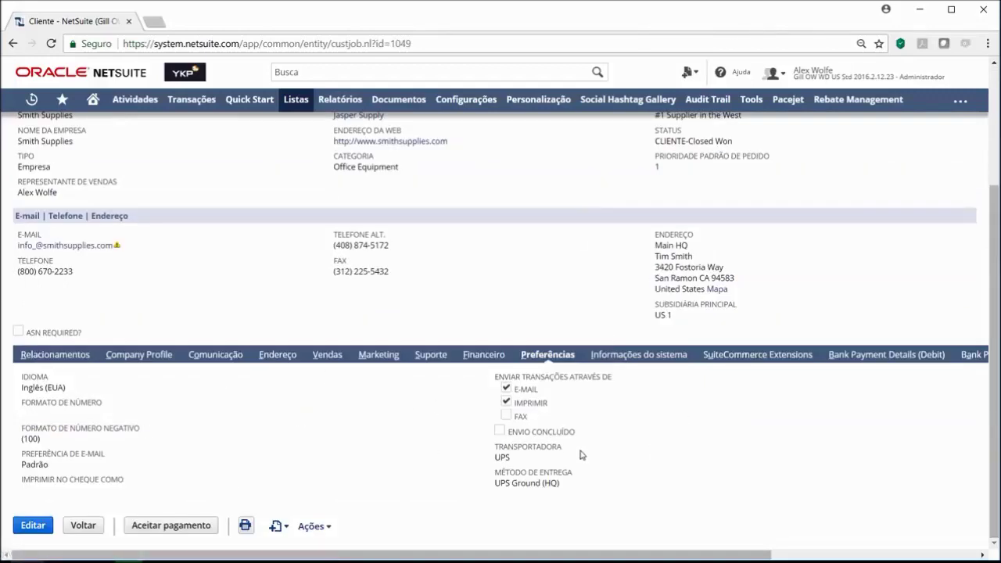
pyautogui.click(506, 402)
pyautogui.click(638, 354)
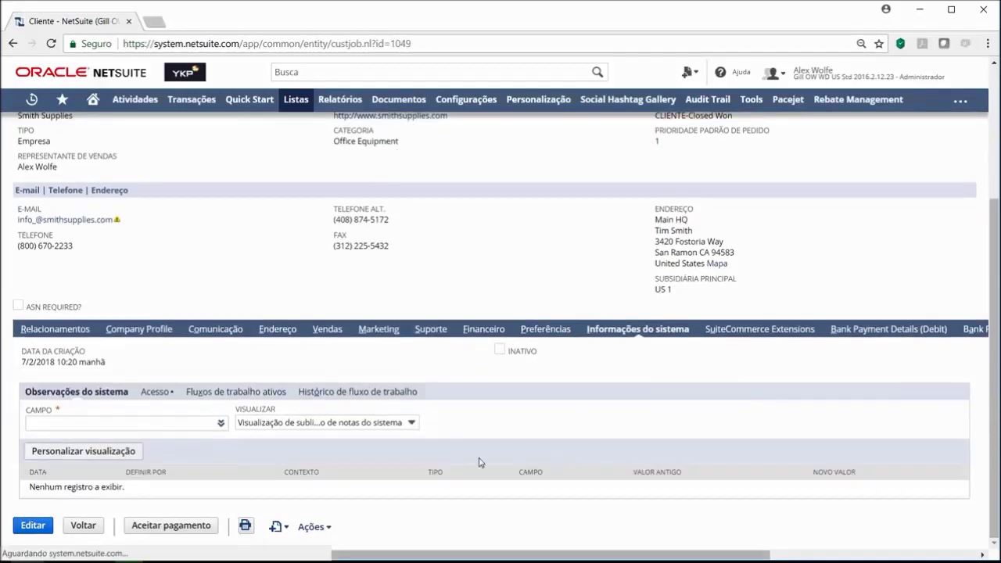
pyautogui.click(160, 396)
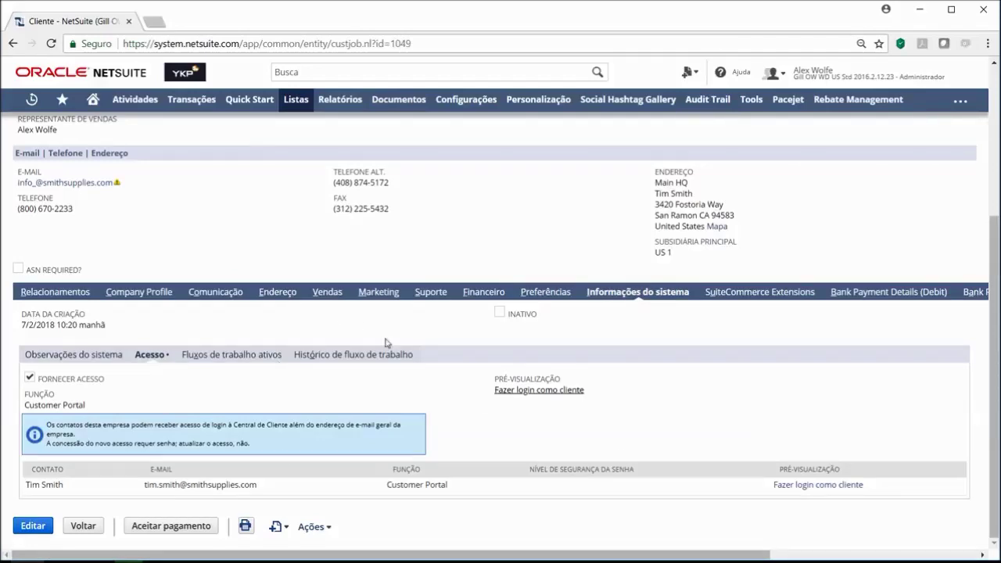
# Step: Review the customer's main information, portal access settings and the additional record sections such as bank payment details and rebate transactions
pyautogui.scroll(3, 474, 353)
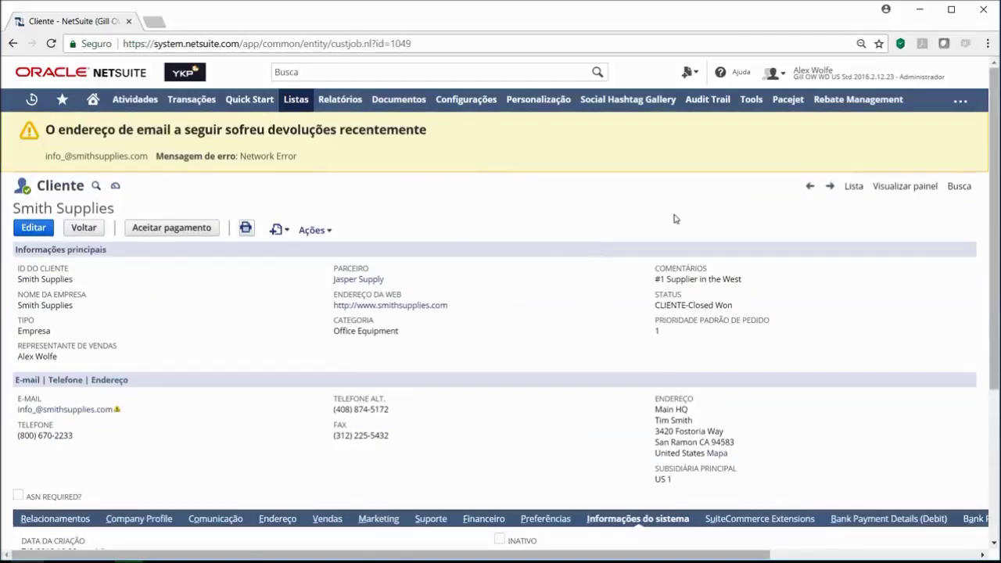
pyautogui.scroll(-3, 521, 274)
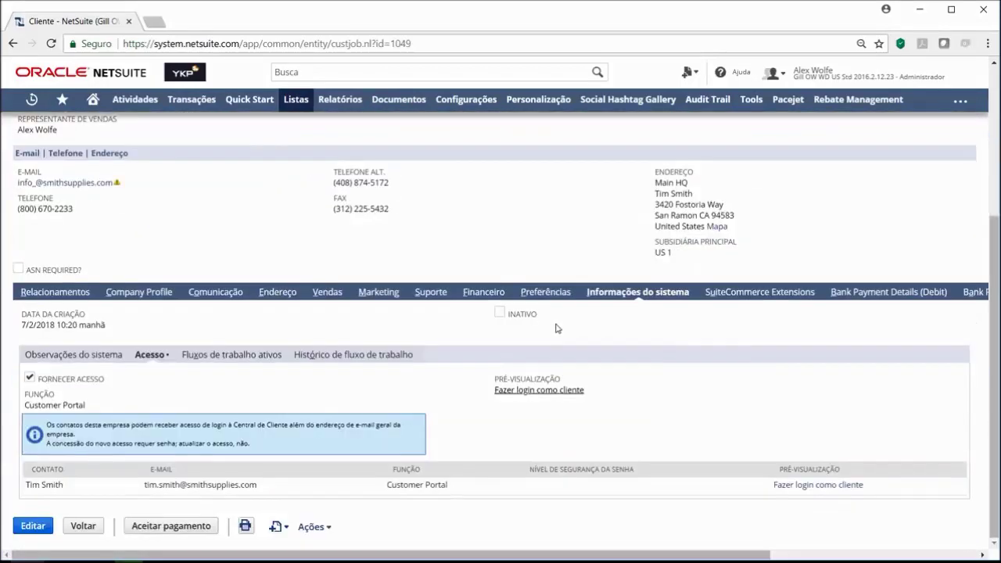
pyautogui.scroll(3, 610, 392)
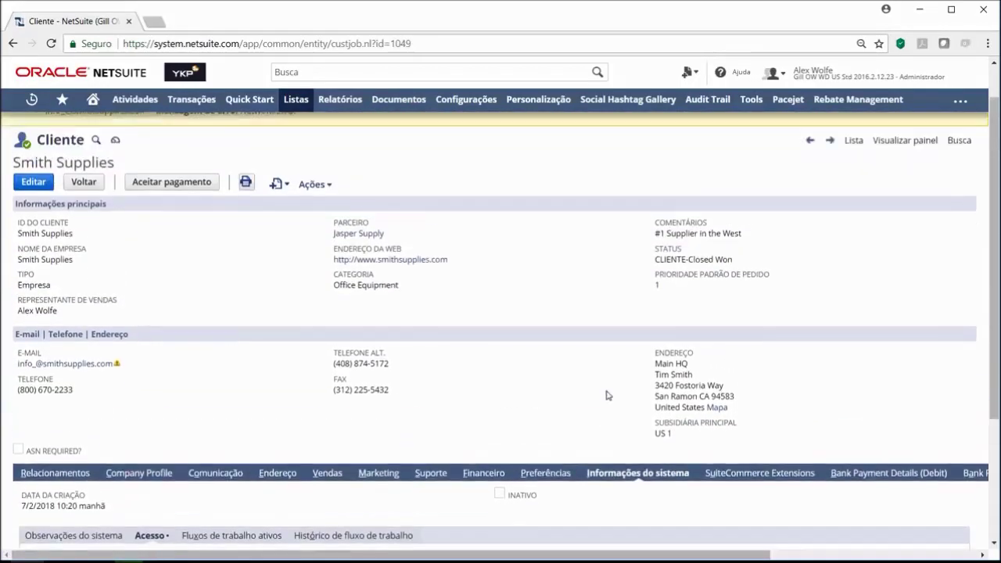
pyautogui.scroll(-3, 527, 357)
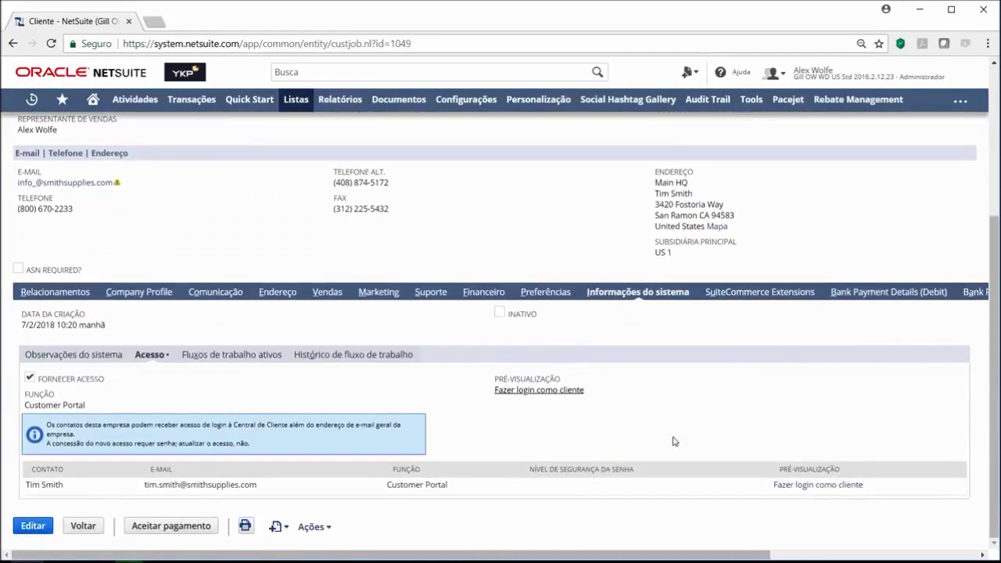
pyautogui.hscroll(3, 990, 543)
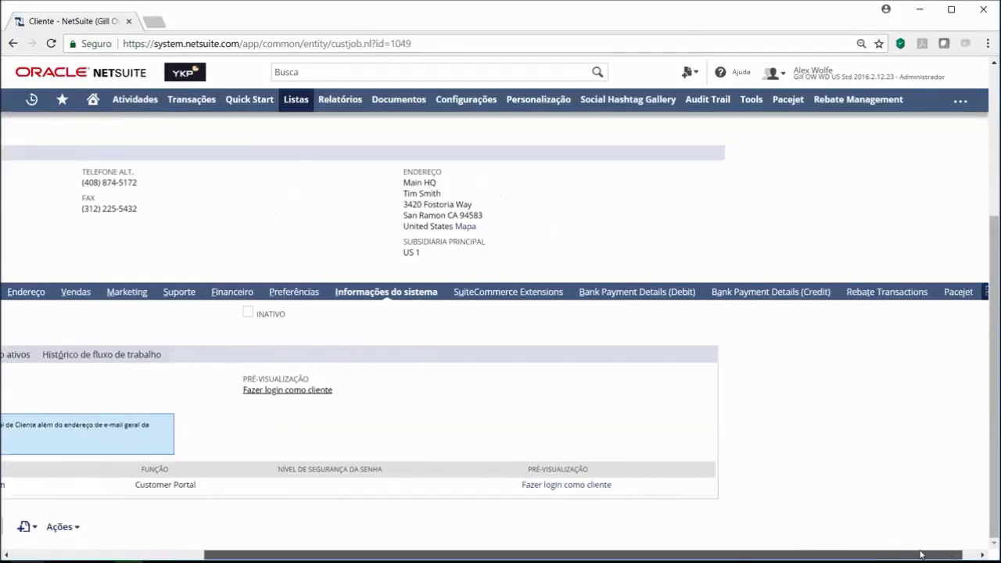
pyautogui.hscroll(-3, 834, 540)
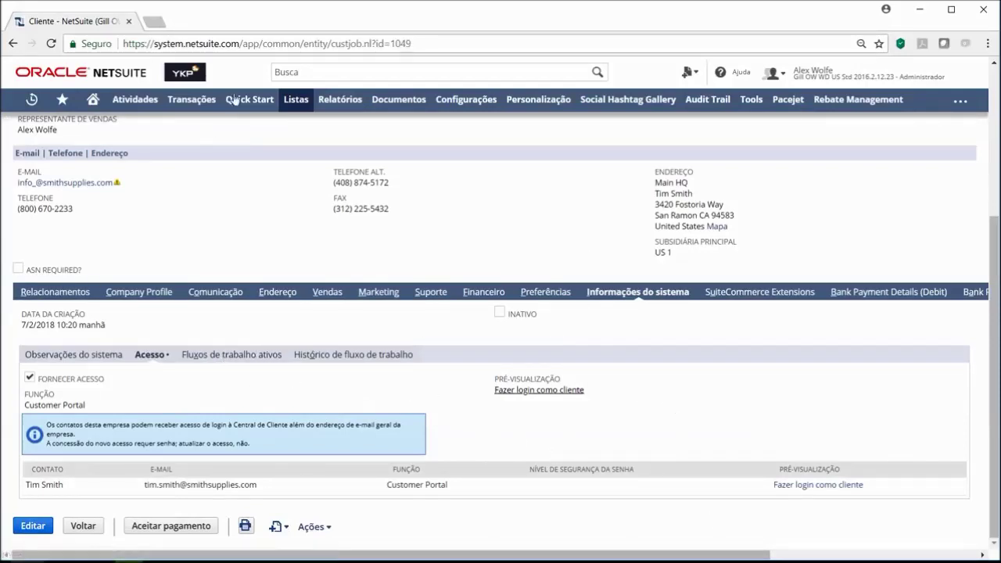
pyautogui.scroll(3, 442, 435)
pyautogui.scroll(-1, 368, 233)
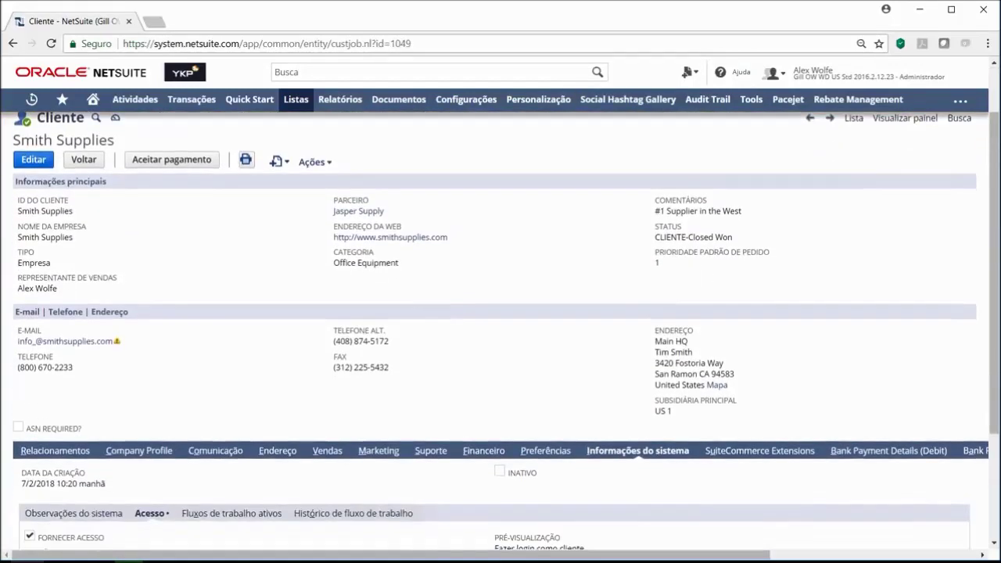
pyautogui.moveTo(994, 302); pyautogui.dragTo(995, 299)
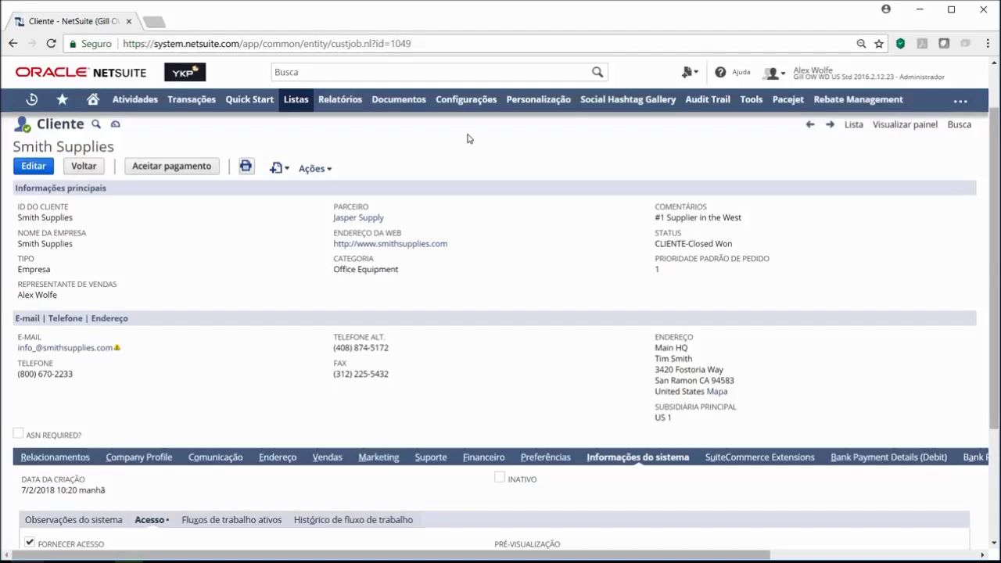
pyautogui.scroll(-1, 336, 250)
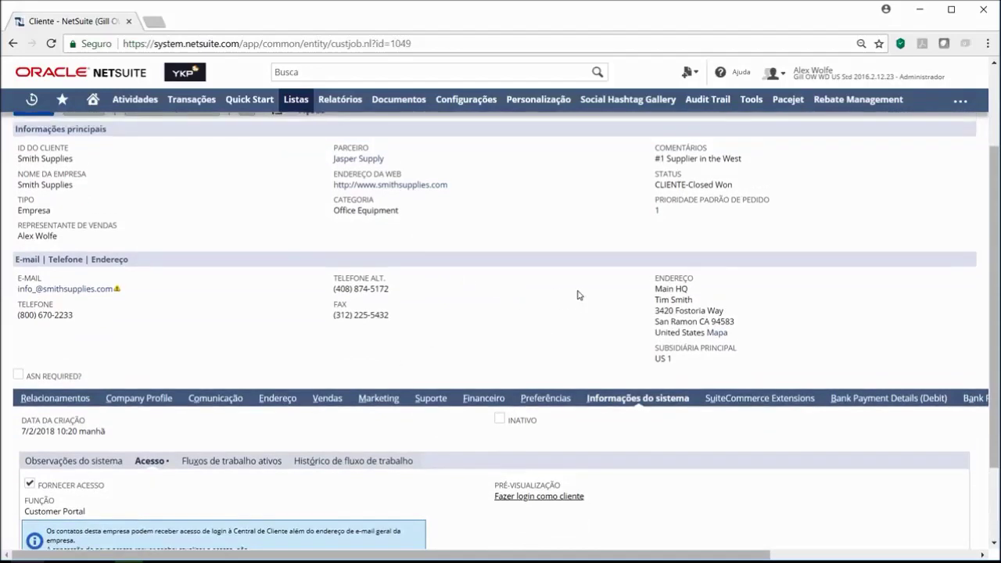
pyautogui.scroll(1, 577, 293)
# Step: Open the Audit Trail page separately, review its system, deleted record, login and workflow audits, and close it
pyautogui.middleClick(708, 101)
pyautogui.click(244, 24)
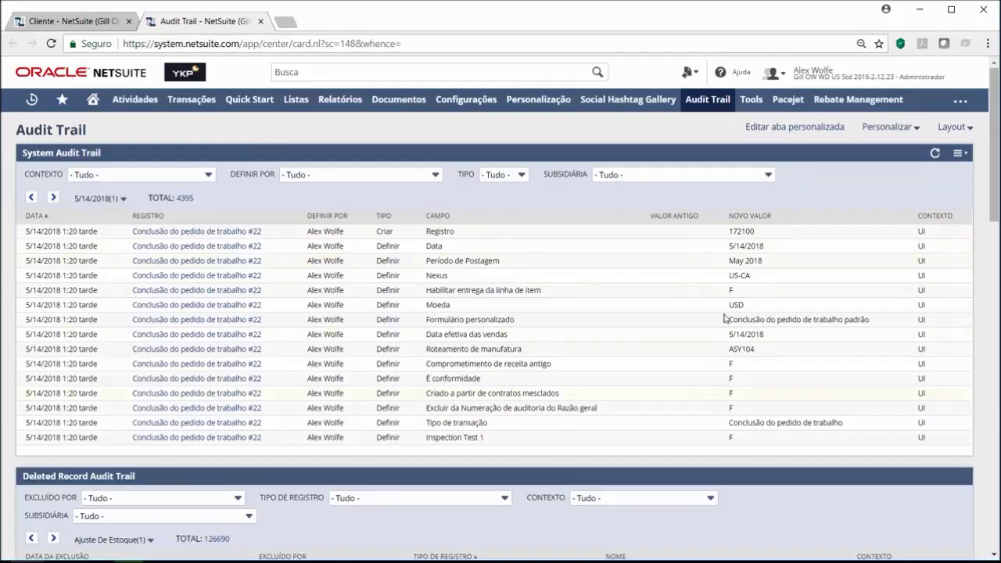
pyautogui.scroll(-5, 823, 425)
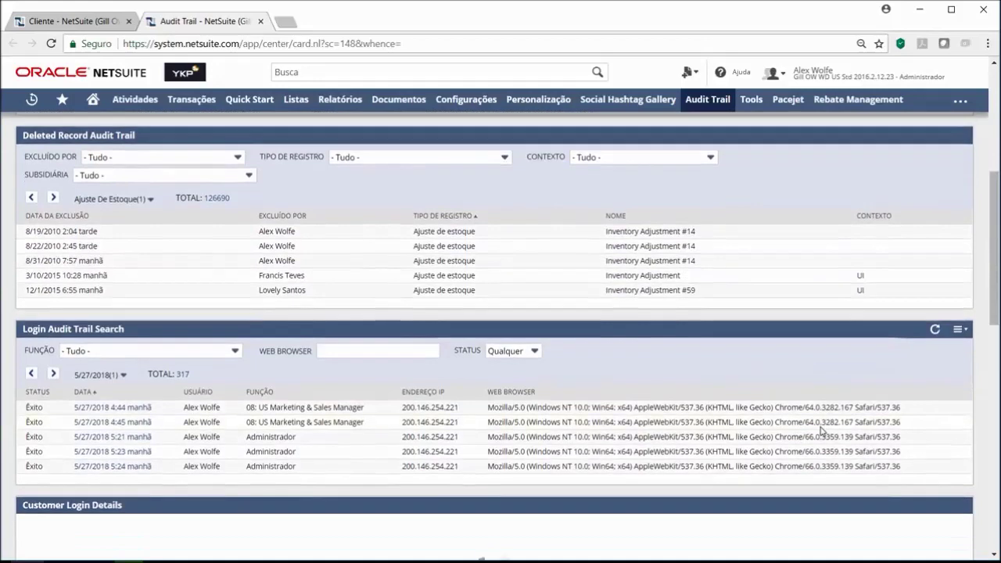
pyautogui.scroll(-4, 229, 415)
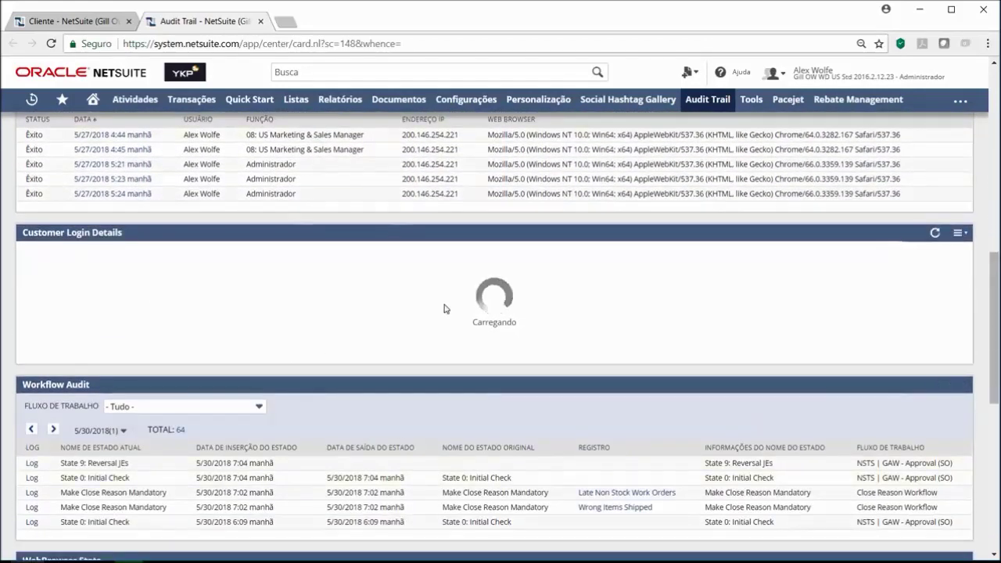
pyautogui.scroll(10, 505, 269)
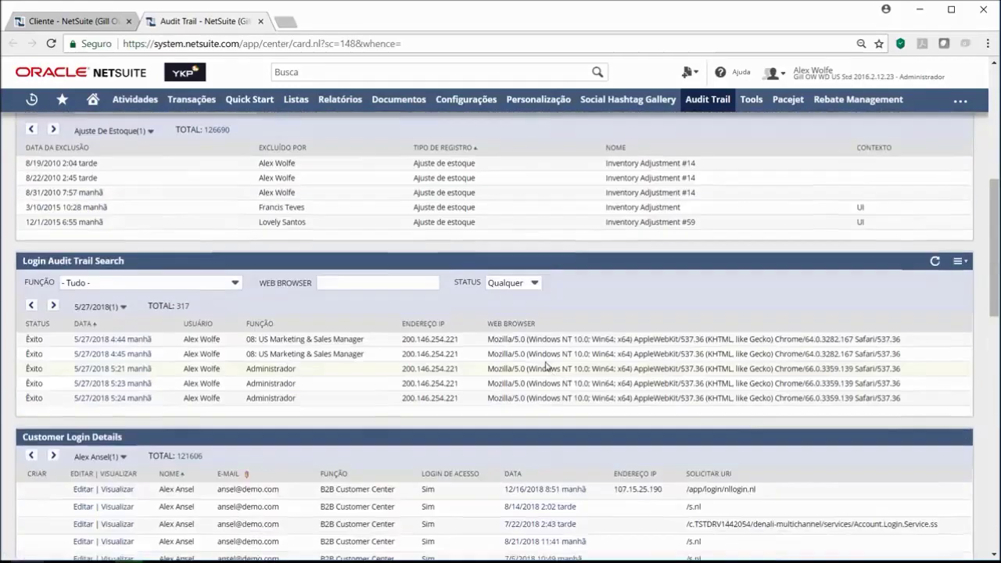
pyautogui.scroll(1, 389, 373)
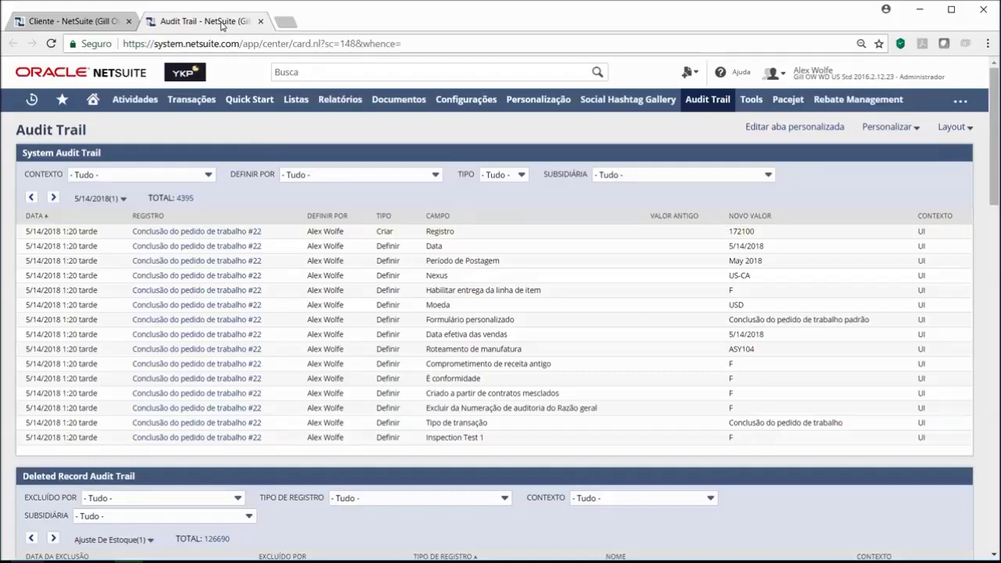
pyautogui.hotkey('ctrl', 'w')
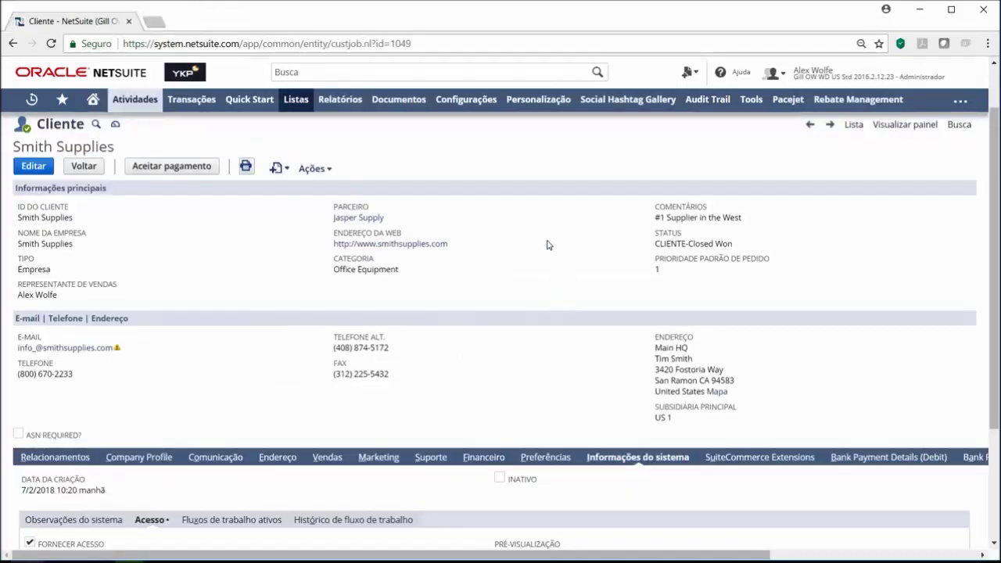
# Step: Display the Smith Supplies communication messages and look through the customer's list of activities
pyautogui.scroll(-2, 626, 306)
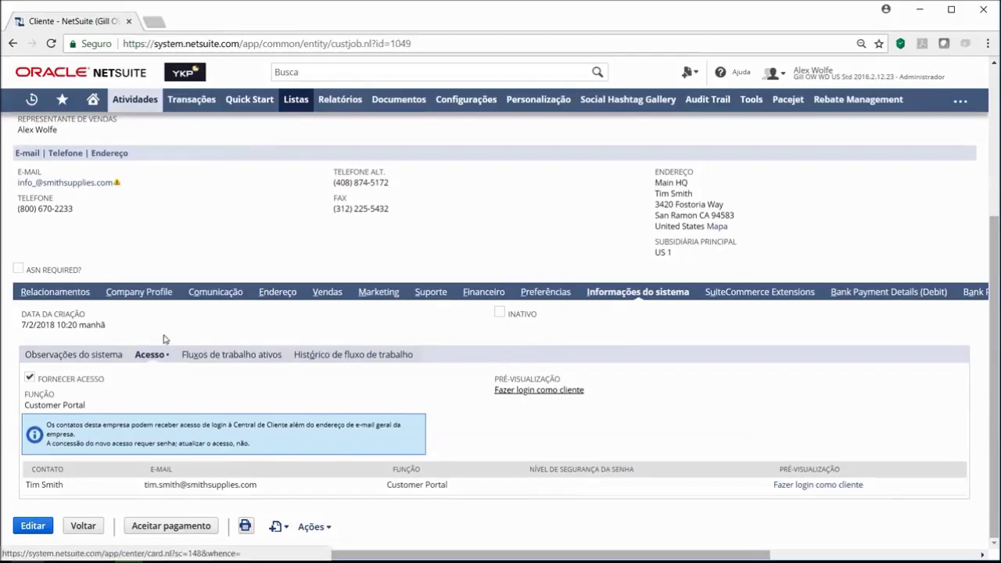
pyautogui.click(213, 296)
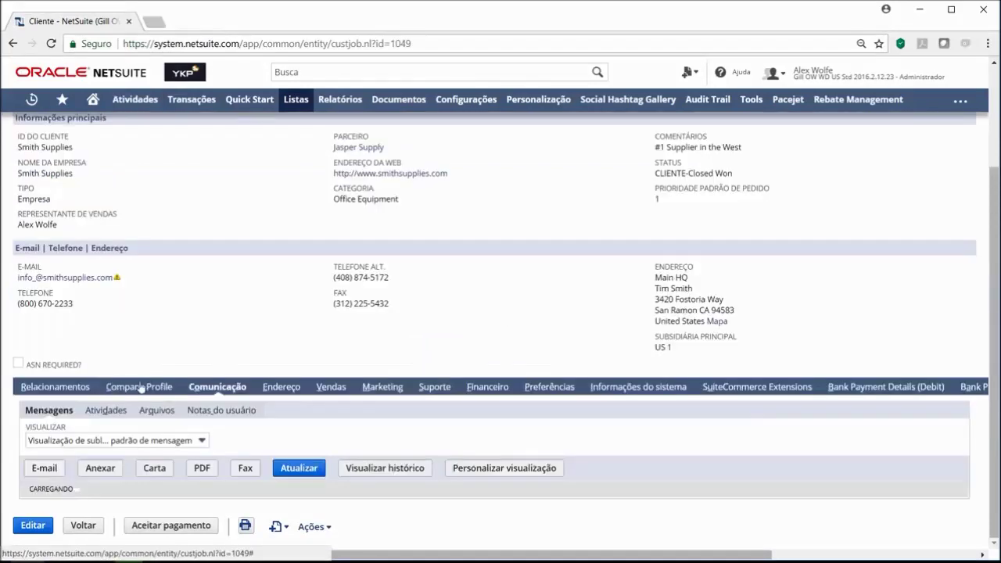
pyautogui.scroll(-2, 514, 381)
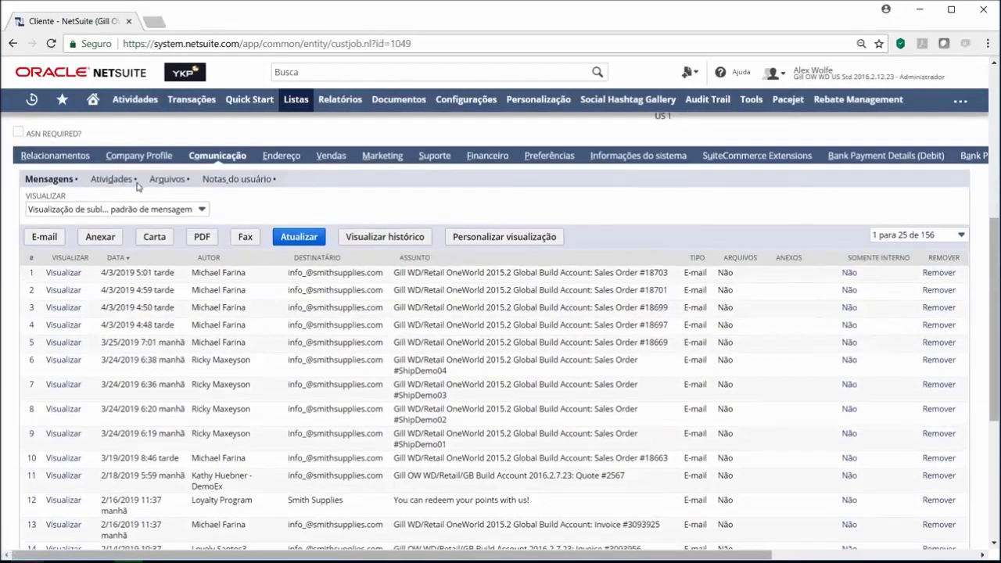
pyautogui.click(114, 179)
pyautogui.scroll(-5, 585, 476)
pyautogui.scroll(3, 199, 225)
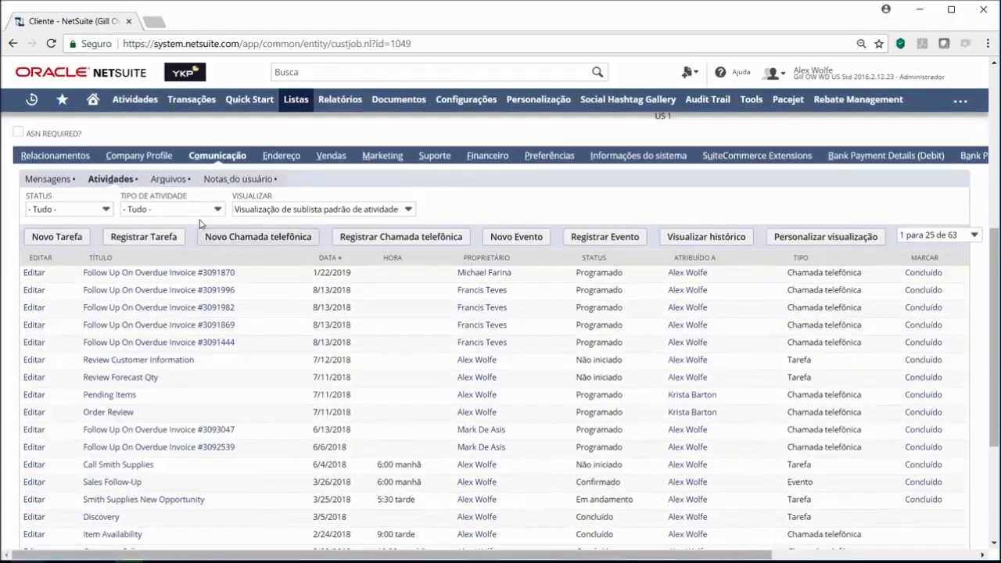
# Step: Display the customer's addresses, sales opportunities, marketing campaigns and support cases one after another
pyautogui.click(281, 155)
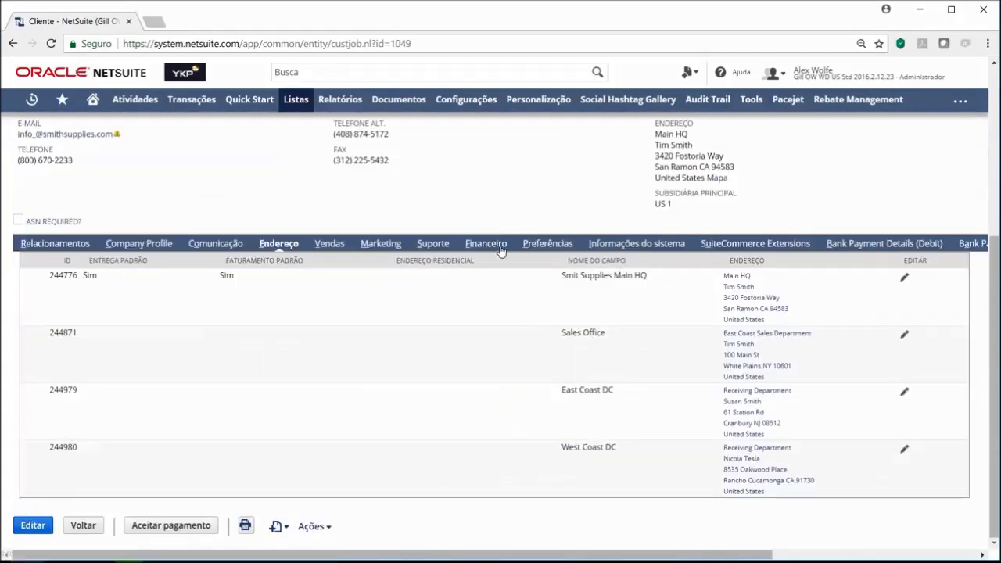
pyautogui.click(329, 243)
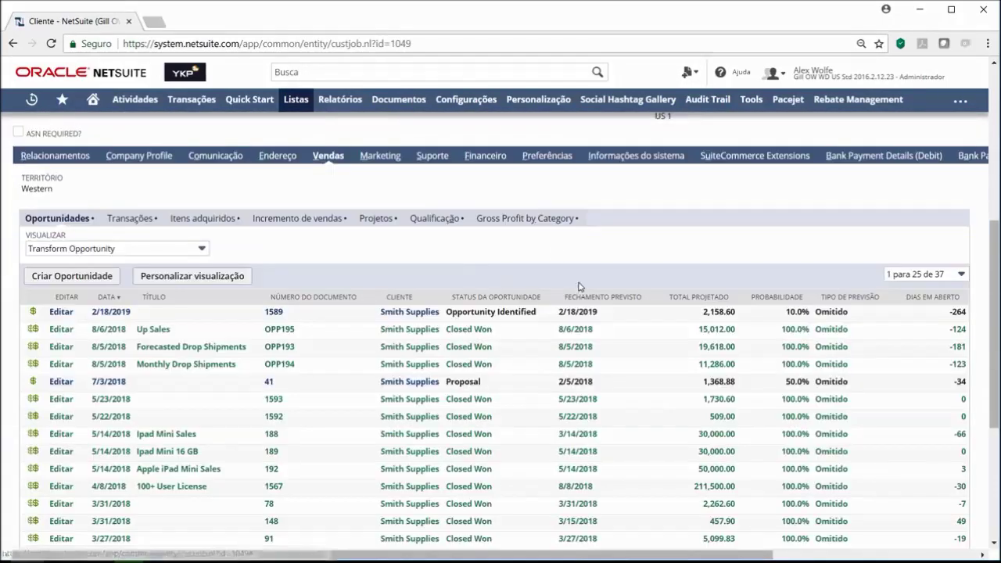
pyautogui.click(395, 158)
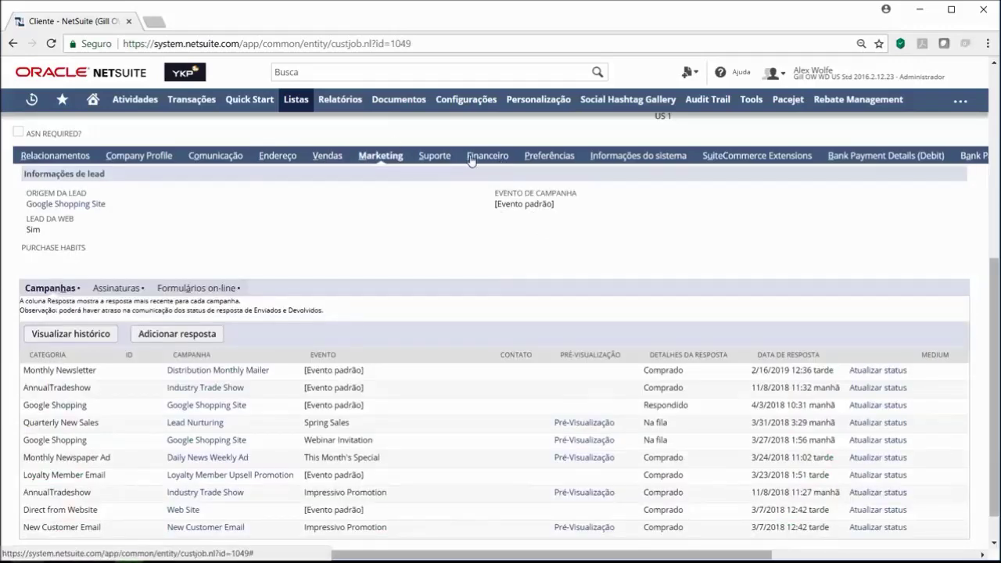
pyautogui.click(435, 158)
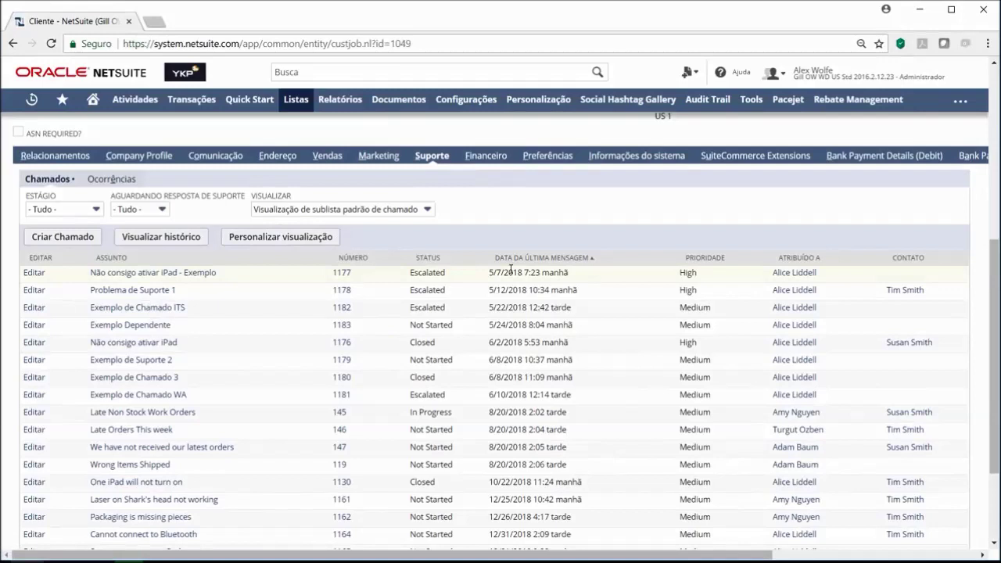
# Step: Display the customer's system information with the portal access details again and return to the record's main information
pyautogui.scroll(1, 514, 262)
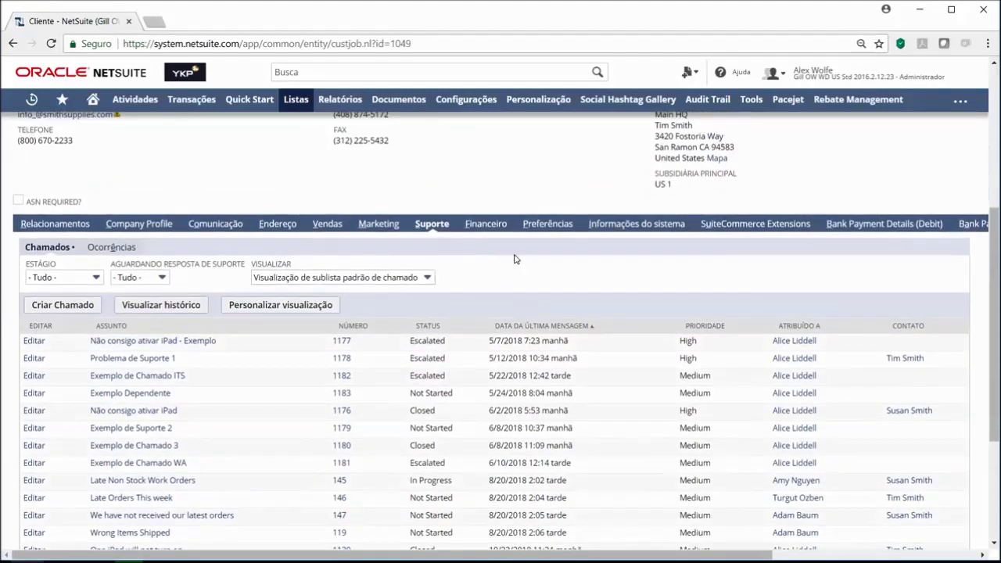
pyautogui.click(629, 225)
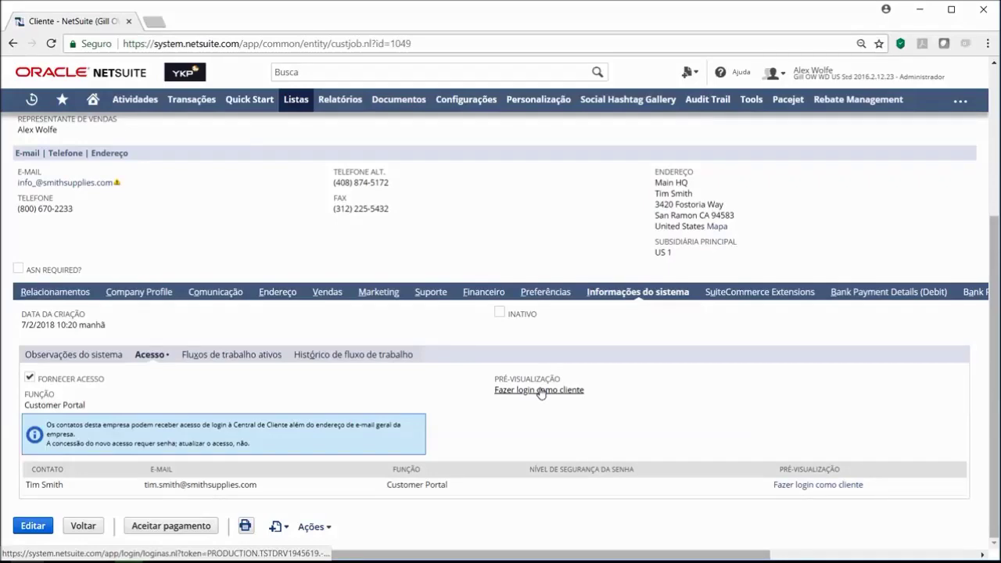
pyautogui.scroll(4, 984, 225)
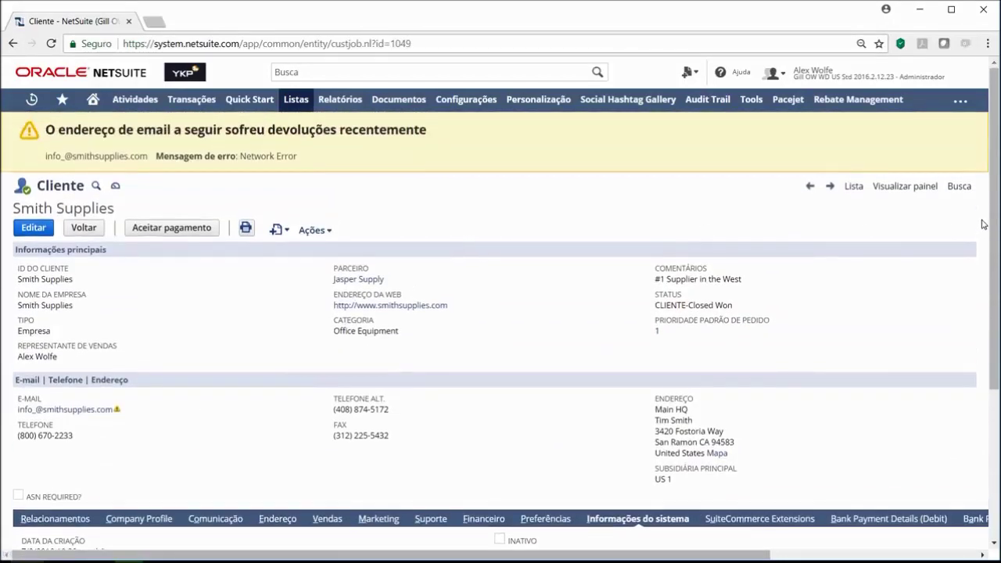
# Step: Log in to the Customer Portal as Smith Supplies from the record's access details and check the account's role options
pyautogui.scroll(-1, 982, 238)
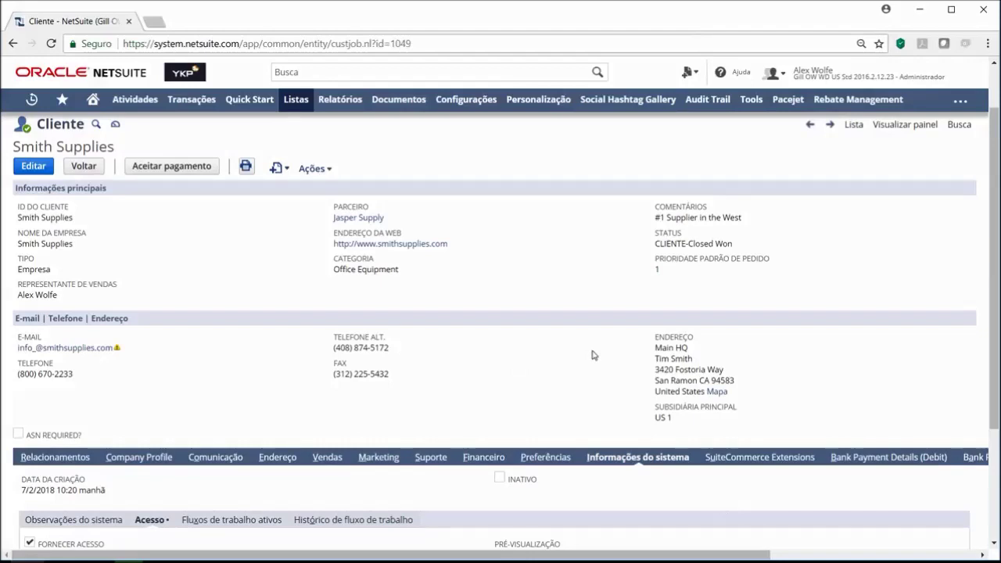
pyautogui.scroll(-2, 593, 355)
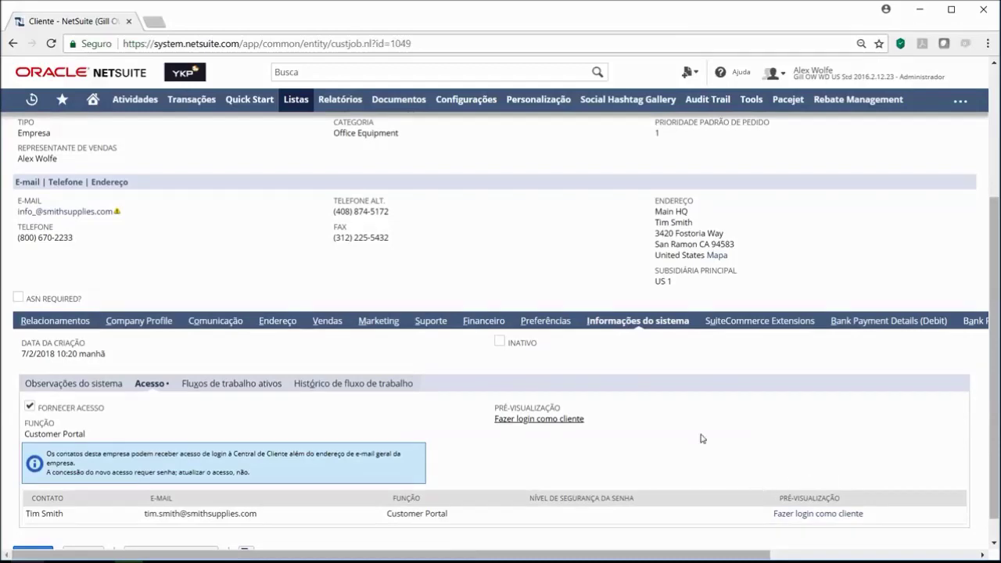
pyautogui.click(544, 420)
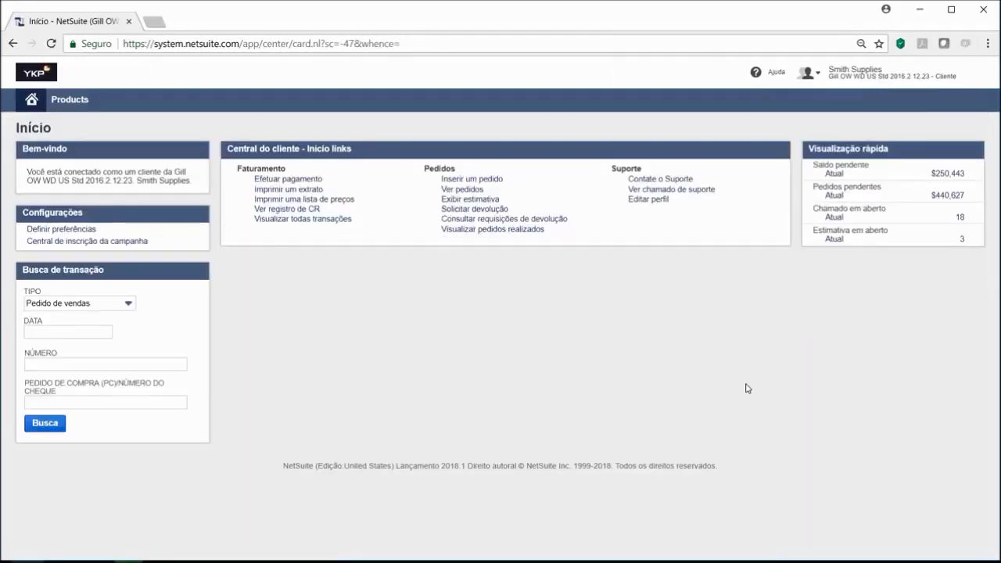
pyautogui.moveTo(899, 76)
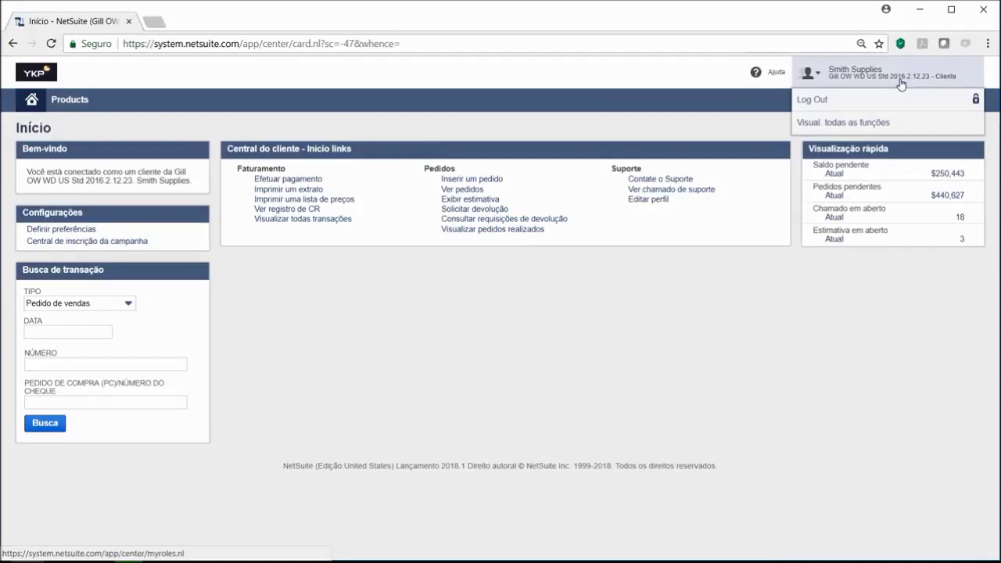
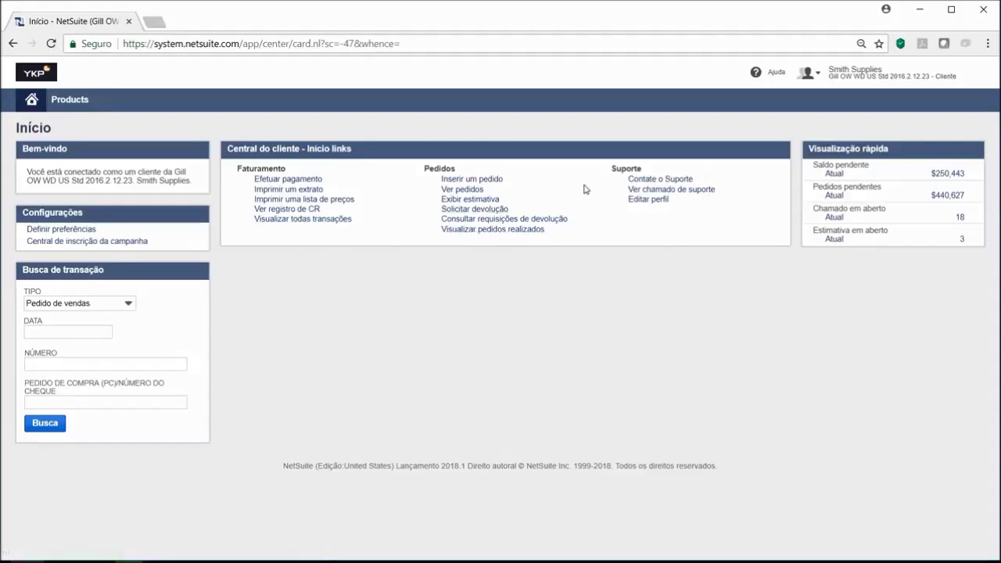
# Step: Open the support case list in a separate tab and look through the blank form for contacting support
pyautogui.middleClick(670, 194)
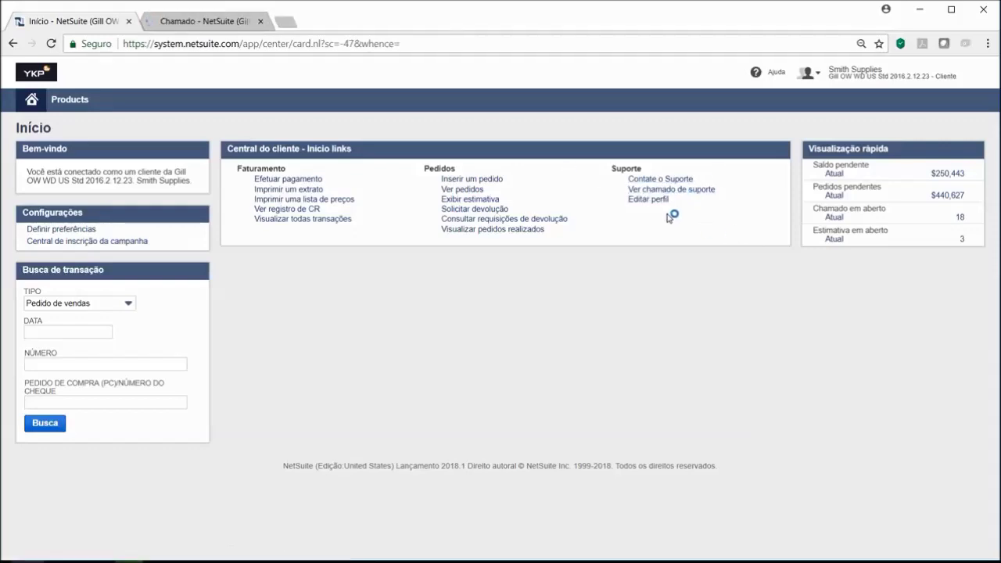
pyautogui.click(659, 181)
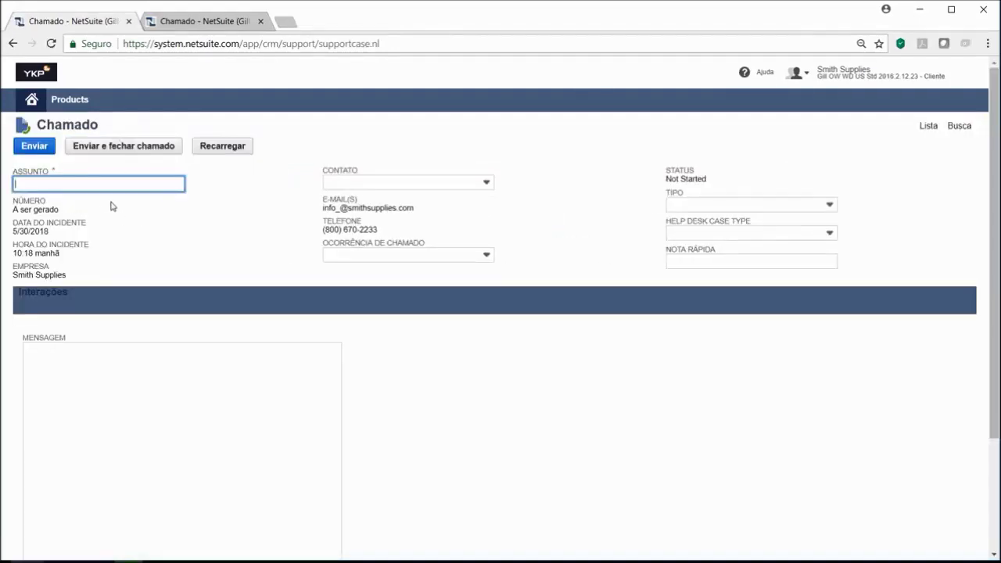
pyautogui.scroll(-2, 509, 340)
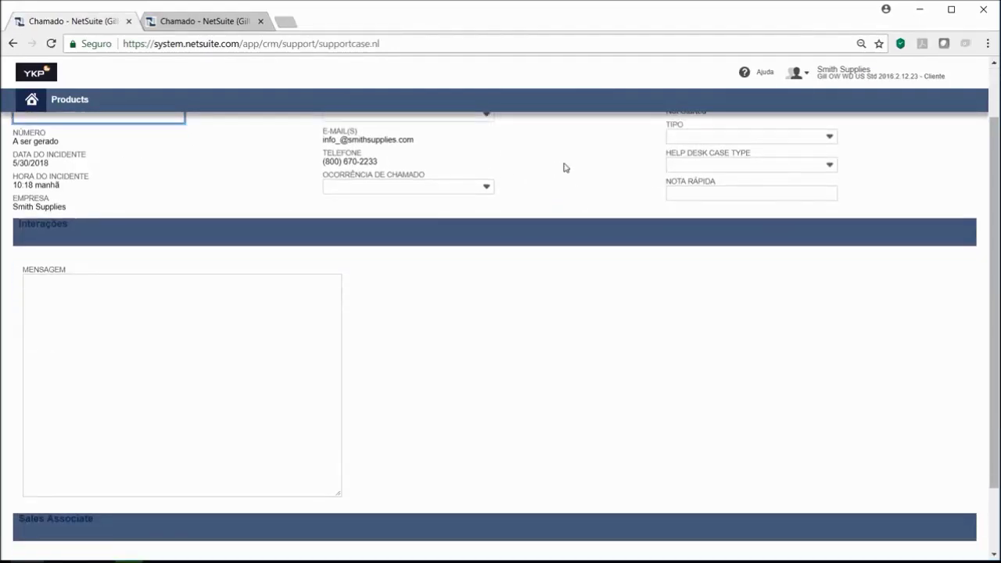
pyautogui.scroll(2, 595, 199)
pyautogui.scroll(-2, 618, 235)
pyautogui.scroll(2, 601, 220)
pyautogui.scroll(-5, 563, 235)
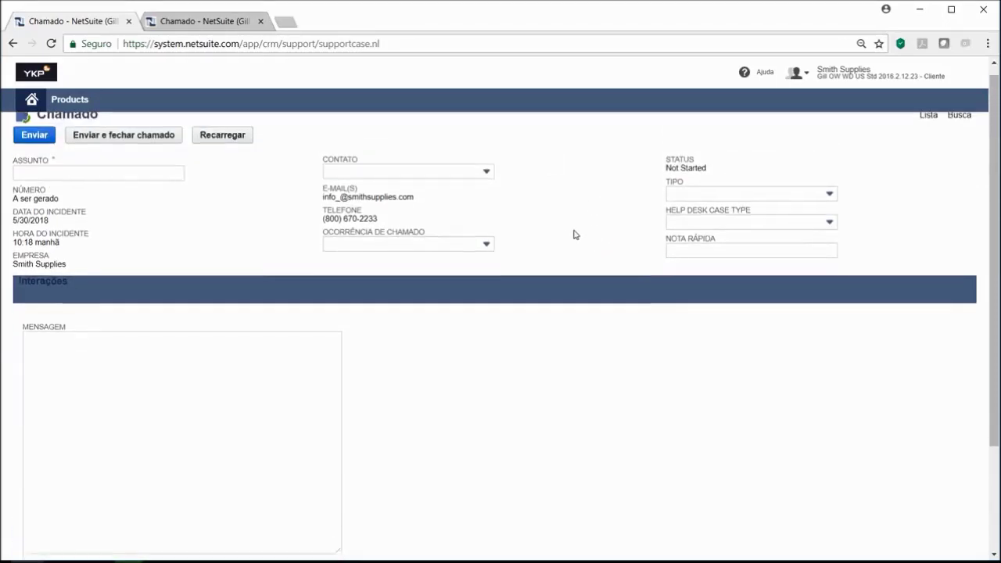
pyautogui.click(50, 256)
pyautogui.scroll(5, 73, 508)
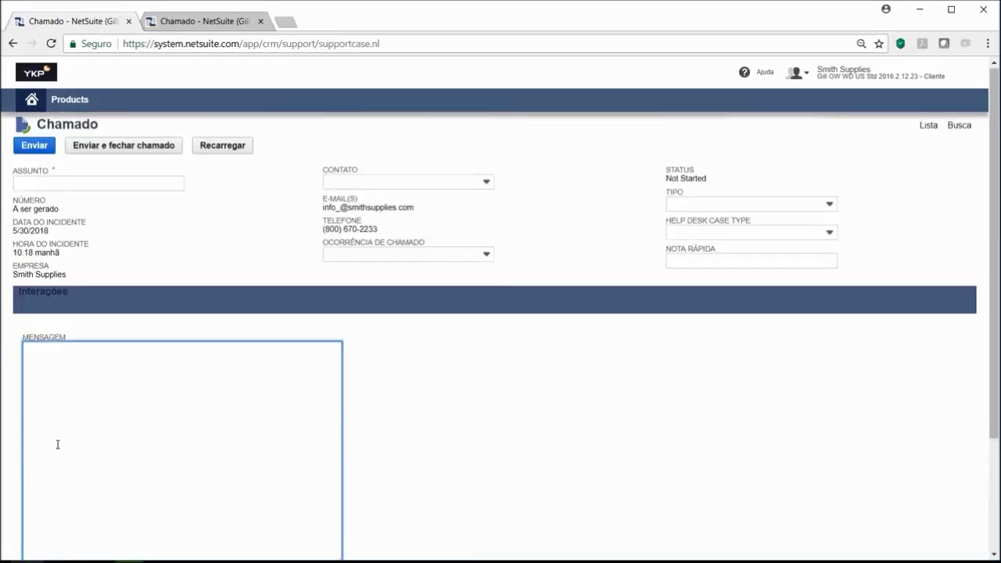
# Step: Close the blank case form to view the list of support cases and return to the portal's home page
pyautogui.middleClick(71, 22)
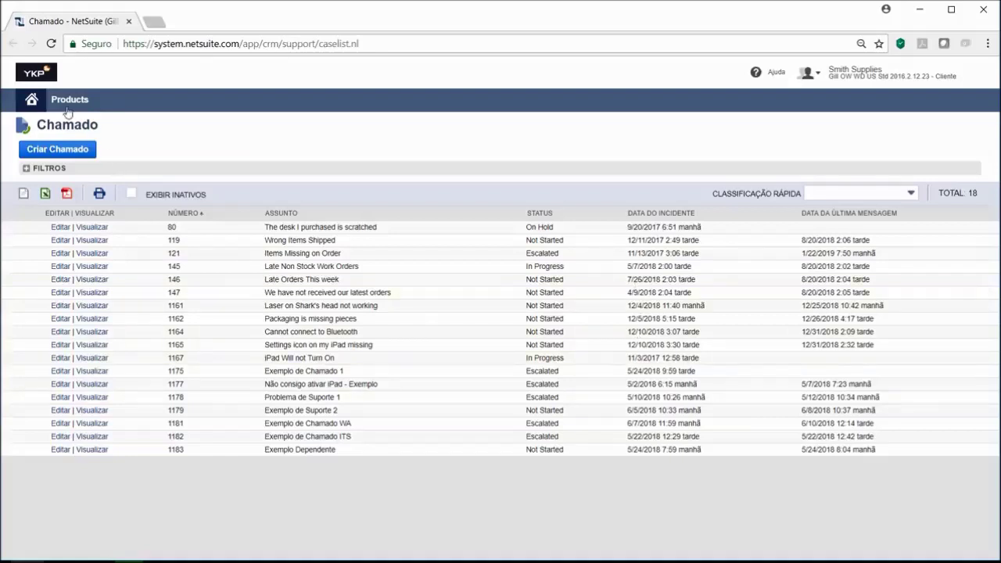
pyautogui.click(31, 100)
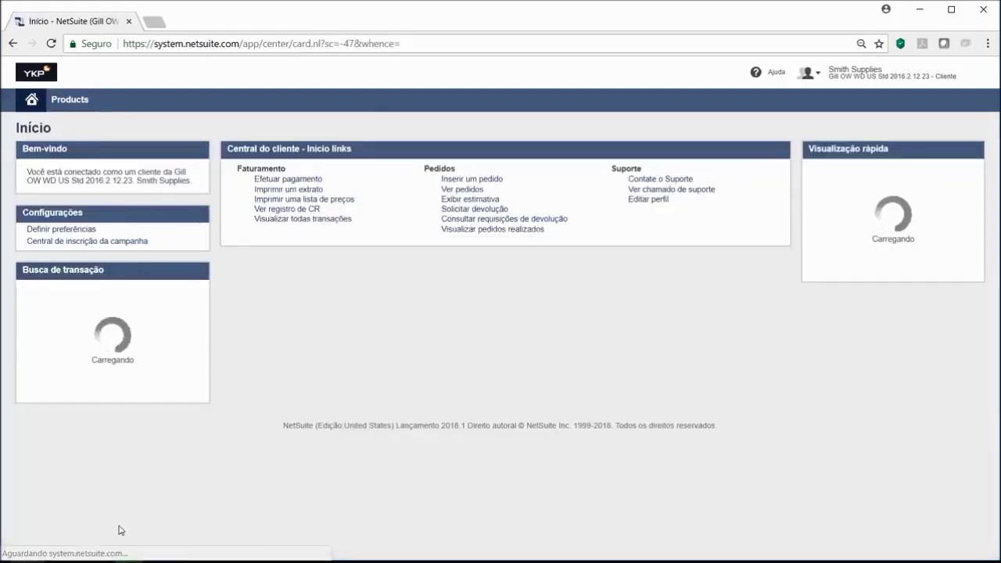